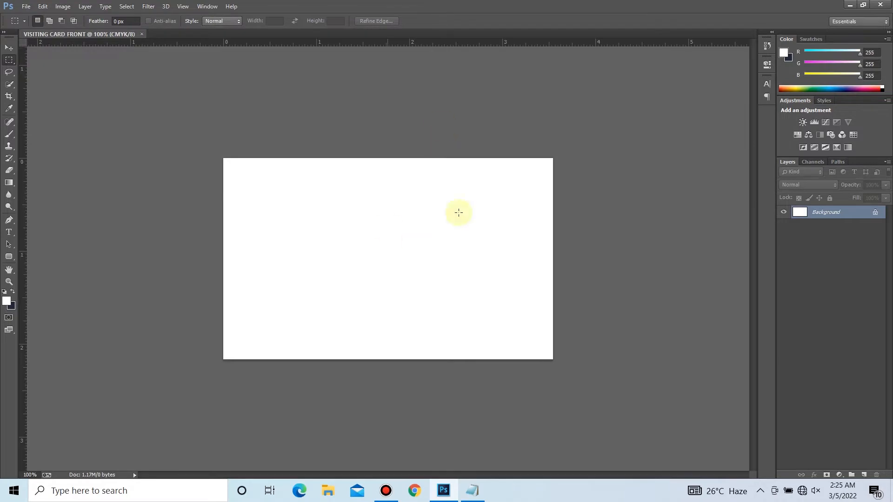
Fill the card background with the dark navy background color and add a horizontal guide at 0.125 in
{"action": "key", "text": "ctrl+BackSpace"}
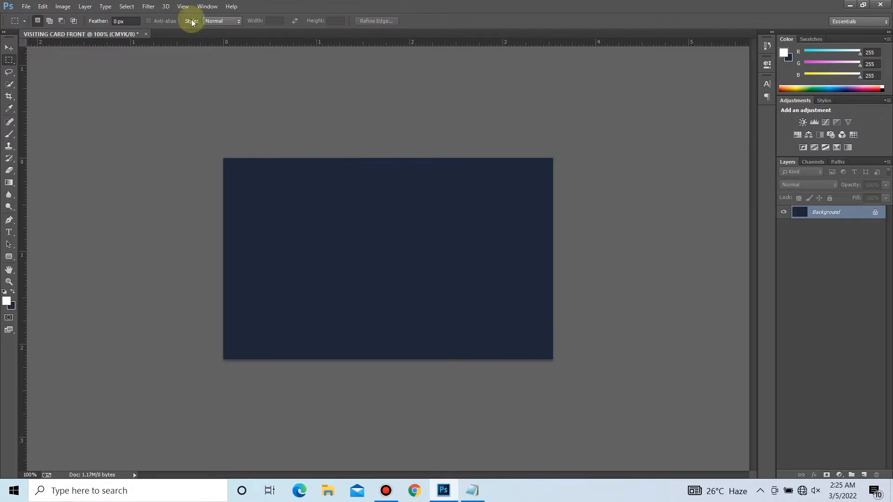
{"action": "left_click", "coordinate": [178, 5]}
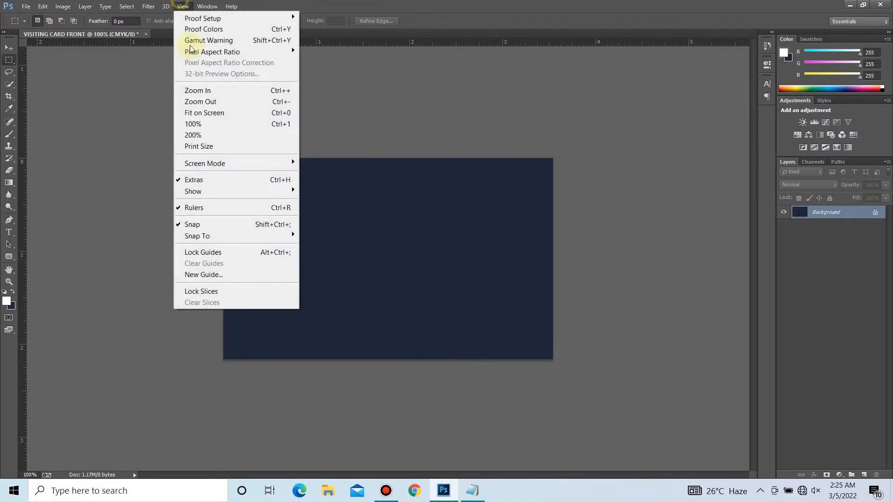
{"action": "left_click", "coordinate": [250, 274]}
{"action": "type", "text": "0.125"}
{"action": "key", "text": "Return"}
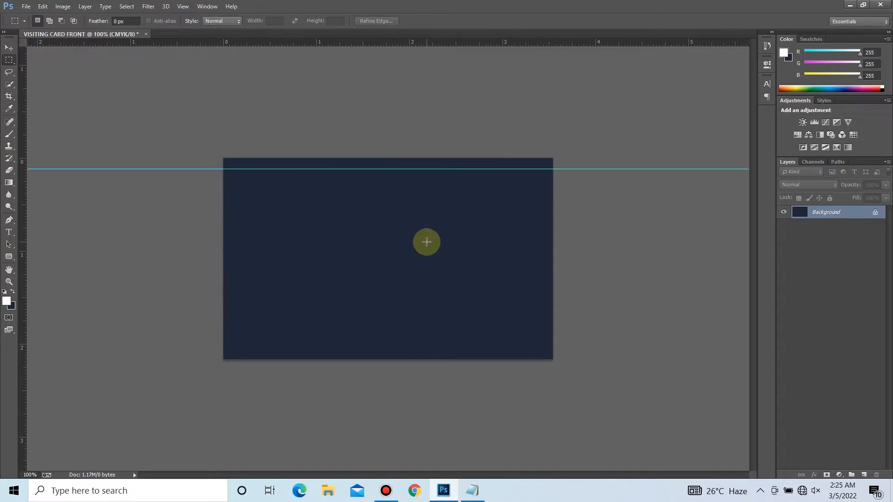
Add a vertical guide at 0.125 in along the card's left margin
{"action": "left_click", "coordinate": [186, 6]}
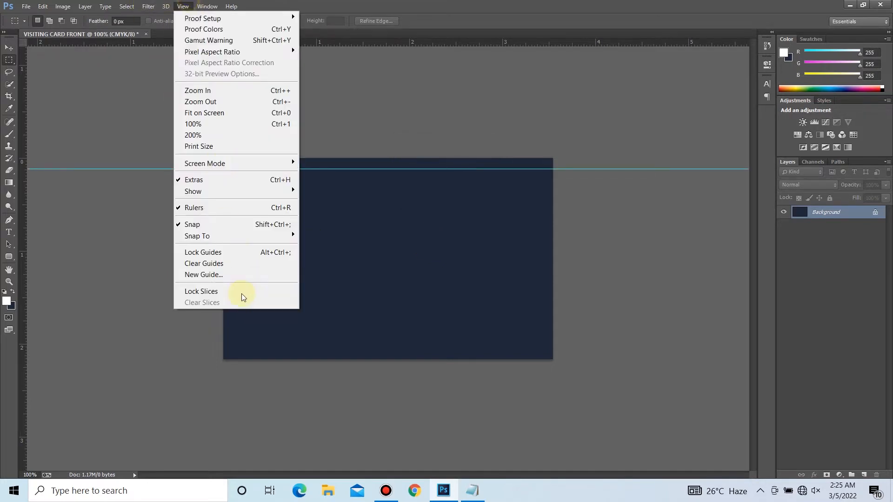
{"action": "left_click", "coordinate": [238, 277]}
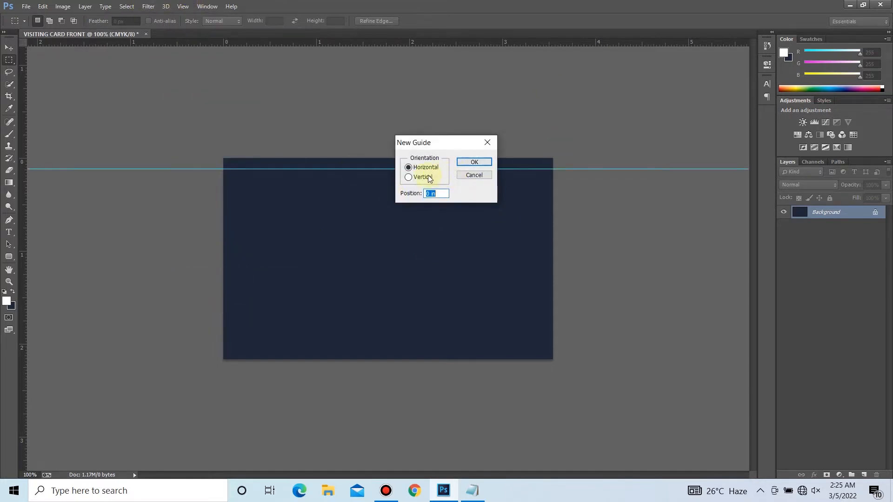
{"action": "left_click_drag", "start_coordinate": [422, 195], "coordinate": [388, 194]}
{"action": "type", "text": "0.125"}
{"action": "key", "text": "Return"}
Add a vertical guide at 3.425 in along the card's right margin
{"action": "left_click", "coordinate": [183, 6]}
{"action": "left_click", "coordinate": [244, 274]}
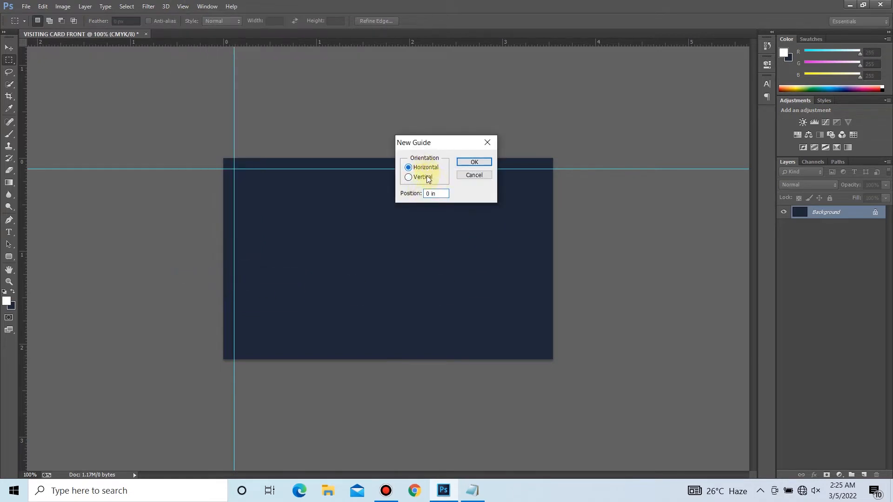
{"action": "left_click_drag", "start_coordinate": [396, 193], "coordinate": [390, 194]}
{"action": "type", "text": "3.425"}
{"action": "key", "text": "Return"}
Add a horizontal guide at 2.045 in along the card's bottom margin
{"action": "left_click", "coordinate": [186, 6]}
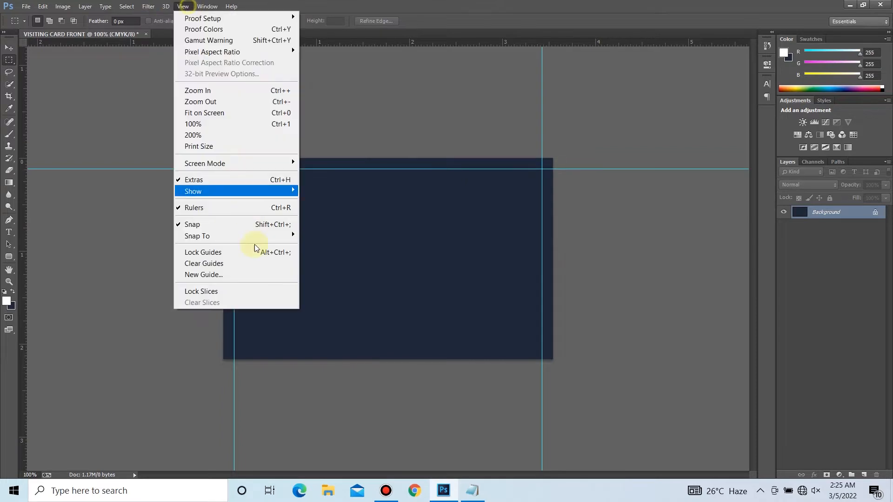
{"action": "left_click", "coordinate": [247, 275]}
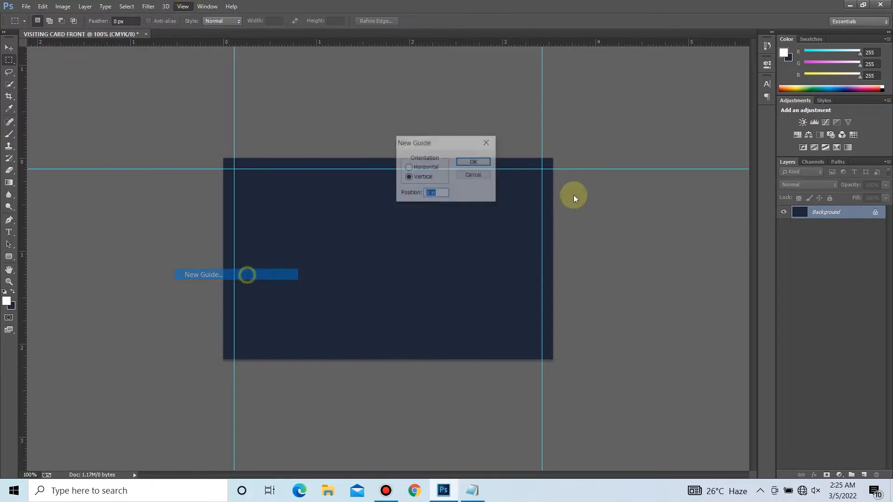
{"action": "left_click", "coordinate": [431, 166]}
{"action": "left_click", "coordinate": [443, 193]}
{"action": "left_click_drag", "start_coordinate": [419, 190], "coordinate": [361, 178]}
{"action": "type", "text": "2.045"}
{"action": "key", "text": "Return"}
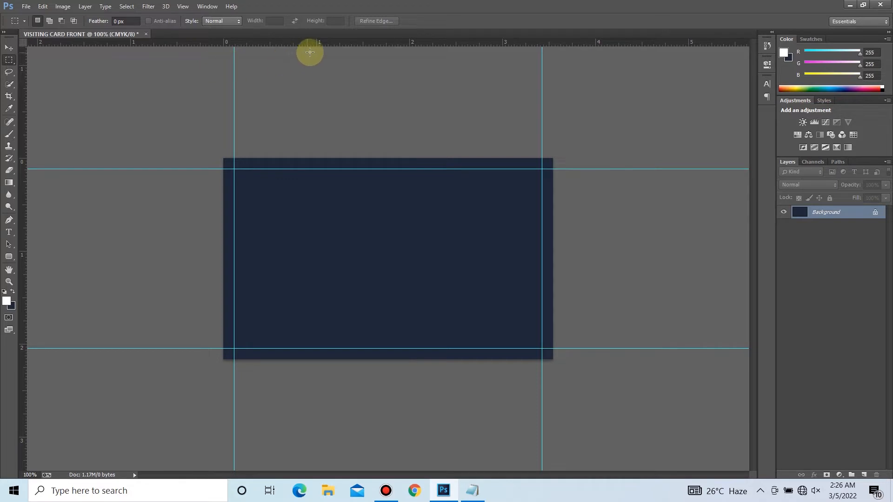
Place horizontal guides at about 1 in and 1.75 in and a vertical guide through the card's center, and add a new layer
{"action": "left_click_drag", "start_coordinate": [316, 44], "coordinate": [309, 251]}
{"action": "left_click_drag", "start_coordinate": [400, 46], "coordinate": [363, 320]}
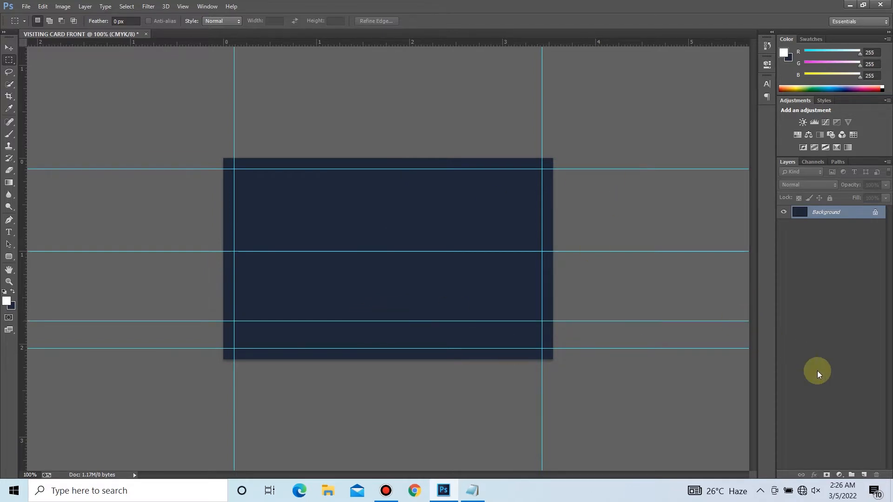
{"action": "left_click", "coordinate": [863, 473]}
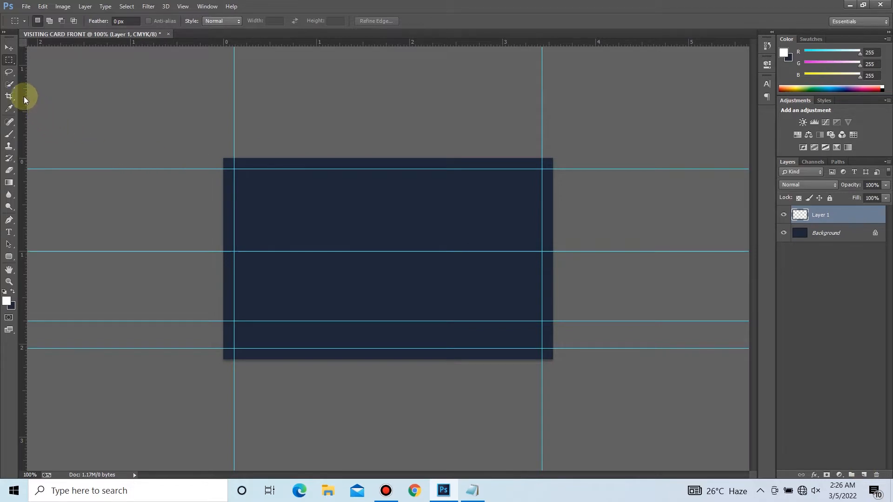
{"action": "left_click_drag", "start_coordinate": [24, 96], "coordinate": [387, 116]}
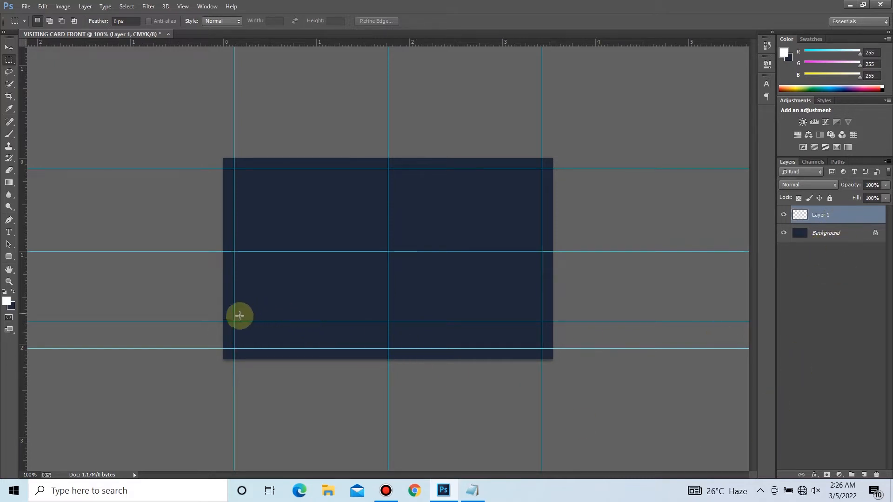
Select a thin full-width strip just below the 1.75 in guide, fill it with orange (RGB 255, 180, 0) and deselect
{"action": "left_click_drag", "start_coordinate": [220, 326], "coordinate": [613, 321]}
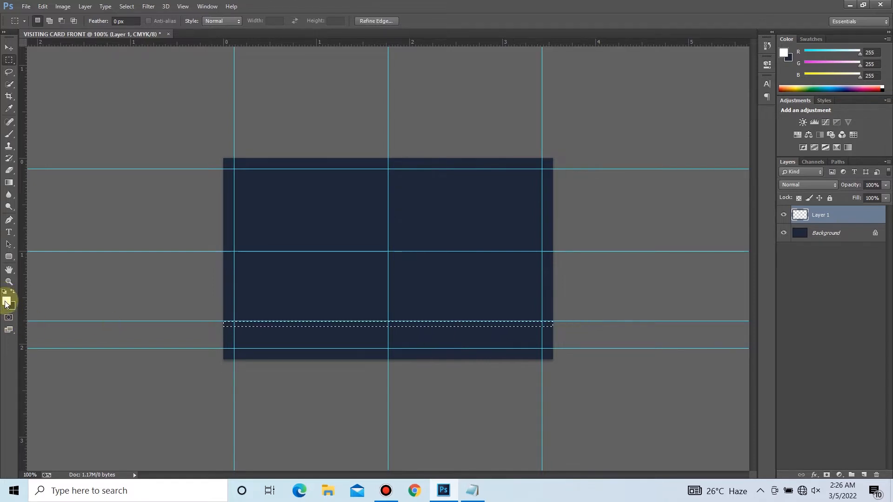
{"action": "left_click", "coordinate": [7, 303]}
{"action": "left_click", "coordinate": [715, 245]}
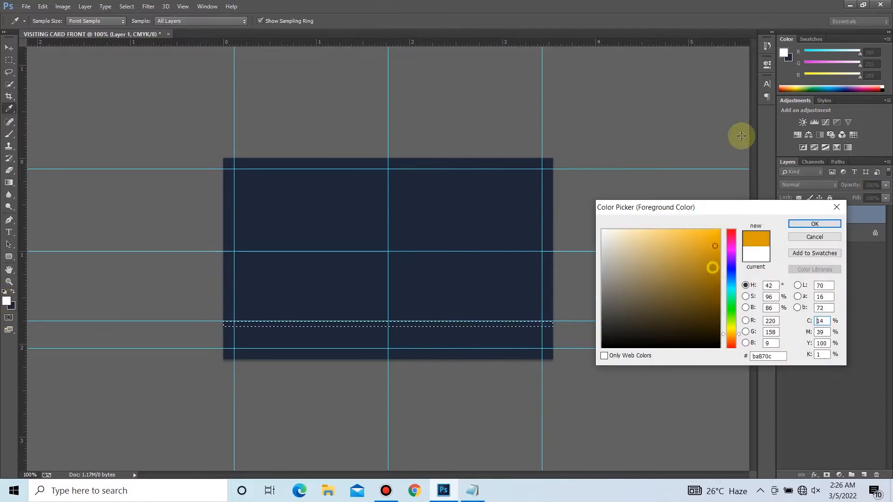
{"action": "key", "text": "Return"}
{"action": "key", "text": "m"}
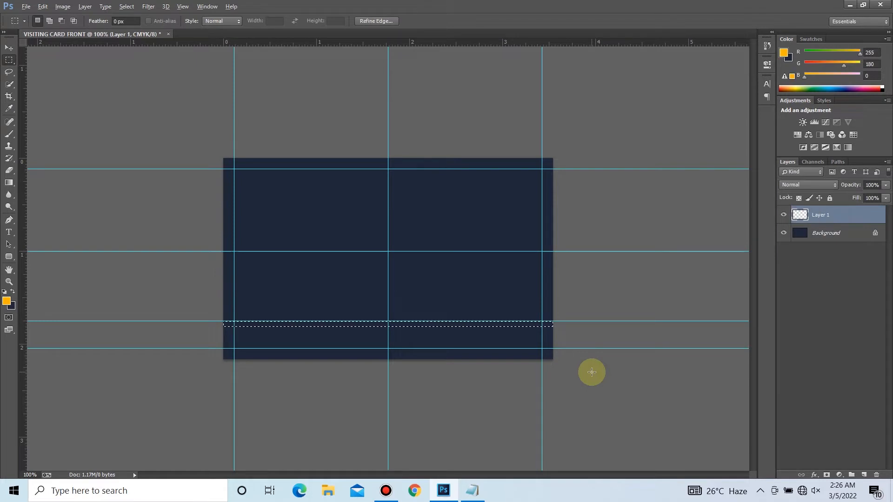
{"action": "key", "text": "alt+BackSpace"}
{"action": "key", "text": "ctrl+d"}
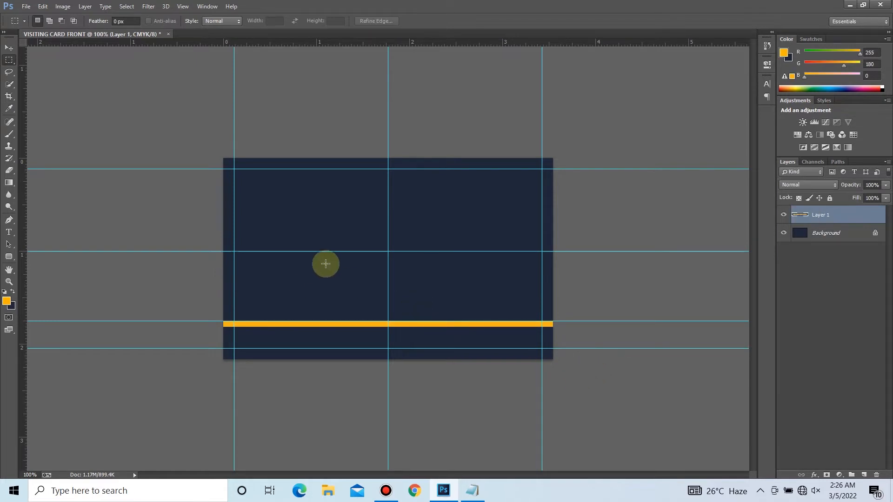
Place vertical guides at about 1 in and 2.5 in, and add a new layer above the orange strip
{"action": "left_click_drag", "start_coordinate": [22, 120], "coordinate": [316, 169]}
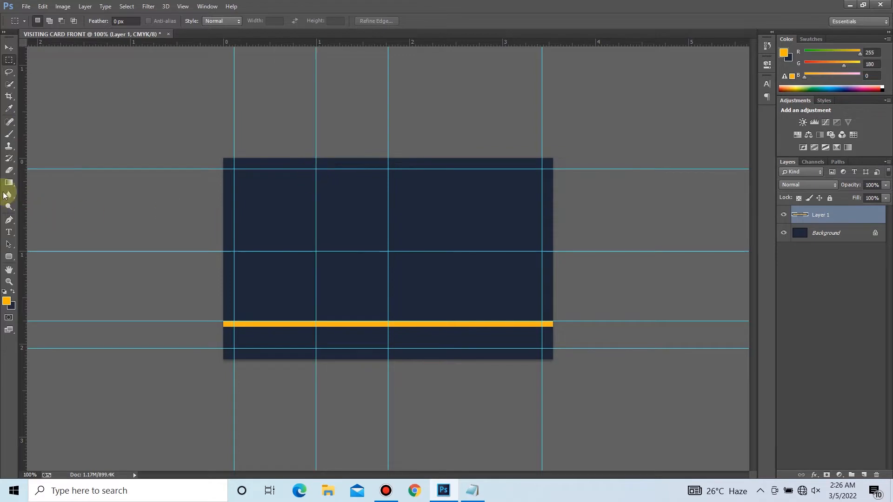
{"action": "left_click_drag", "start_coordinate": [25, 149], "coordinate": [455, 161]}
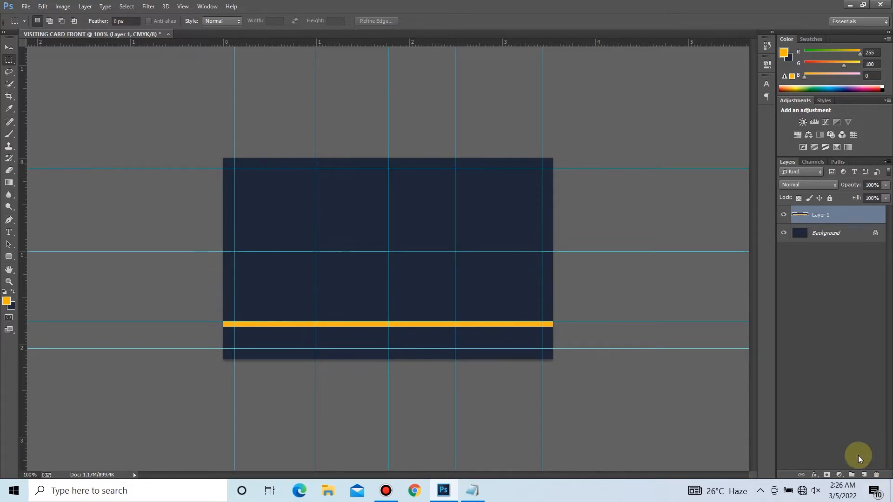
{"action": "left_click", "coordinate": [863, 475]}
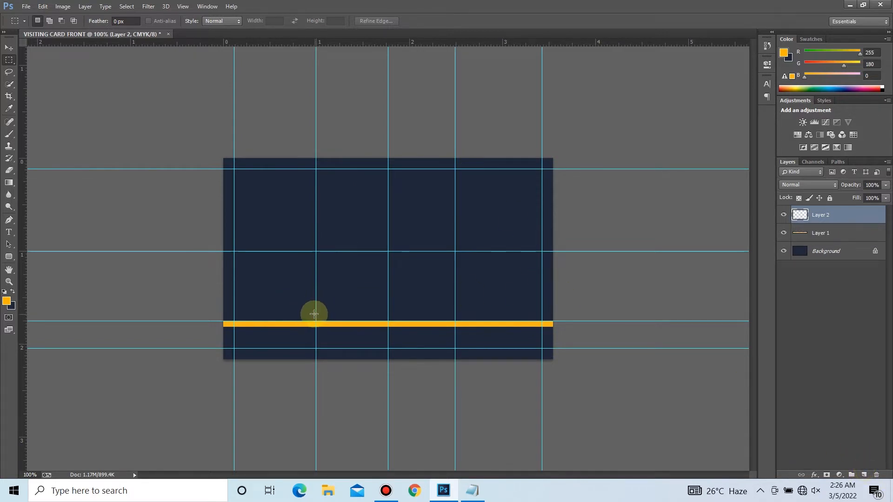
Draw an orange rounded rectangle about 299 × 43 px with a 10 px radius over the strip, between the 1 in and 2.5 in guides
{"action": "left_click_drag", "start_coordinate": [13, 258], "coordinate": [52, 265]}
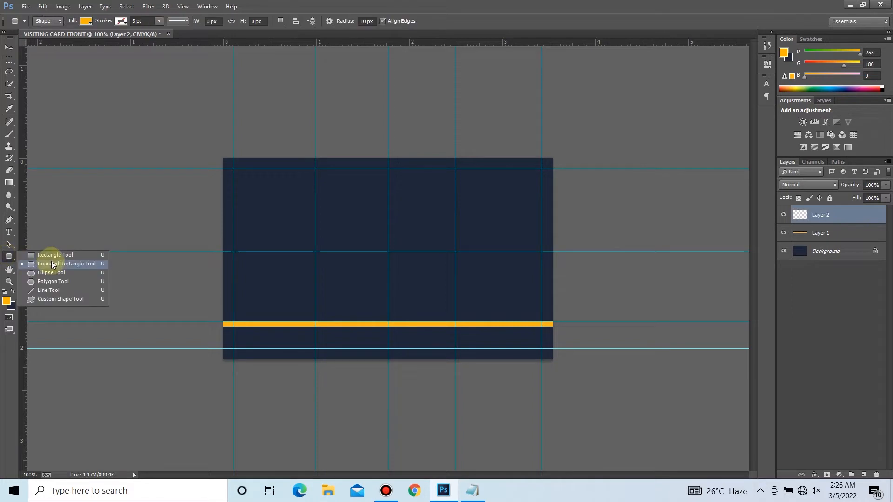
{"action": "left_click", "coordinate": [52, 265]}
{"action": "left_click_drag", "start_coordinate": [315, 317], "coordinate": [456, 331]}
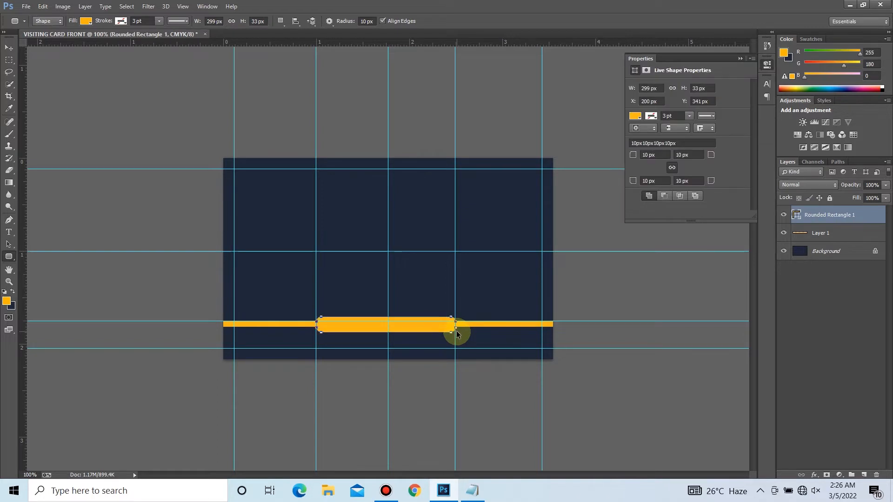
{"action": "key", "text": "ctrl+z"}
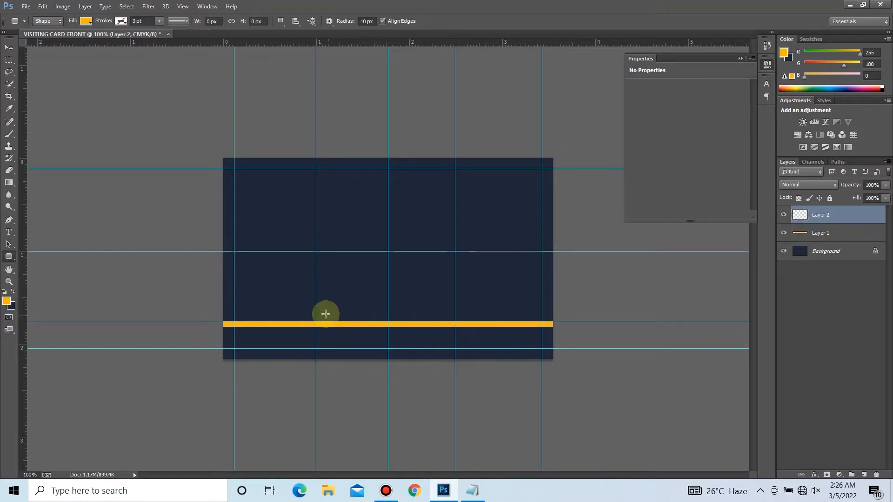
{"action": "left_click_drag", "start_coordinate": [316, 314], "coordinate": [455, 332]}
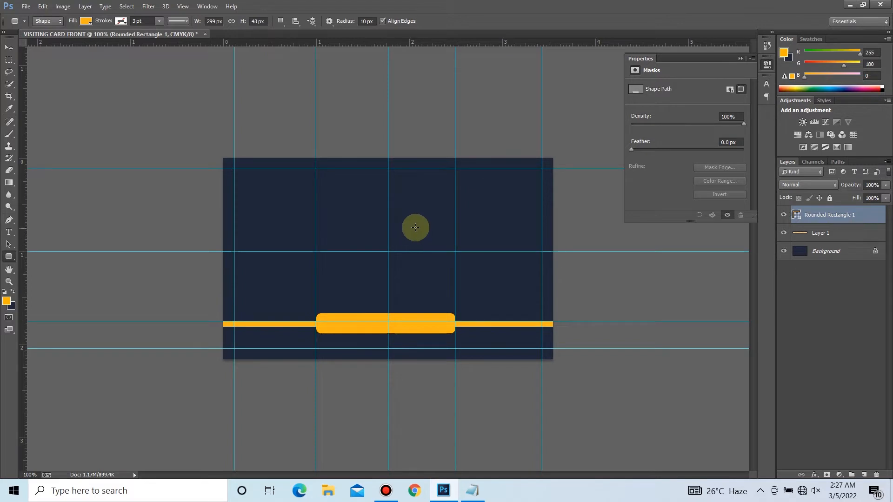
Draw an orange light bulb custom shape about 55 × 84 px on a new layer, centered in the card's upper half
{"action": "left_click_drag", "start_coordinate": [9, 258], "coordinate": [43, 300]}
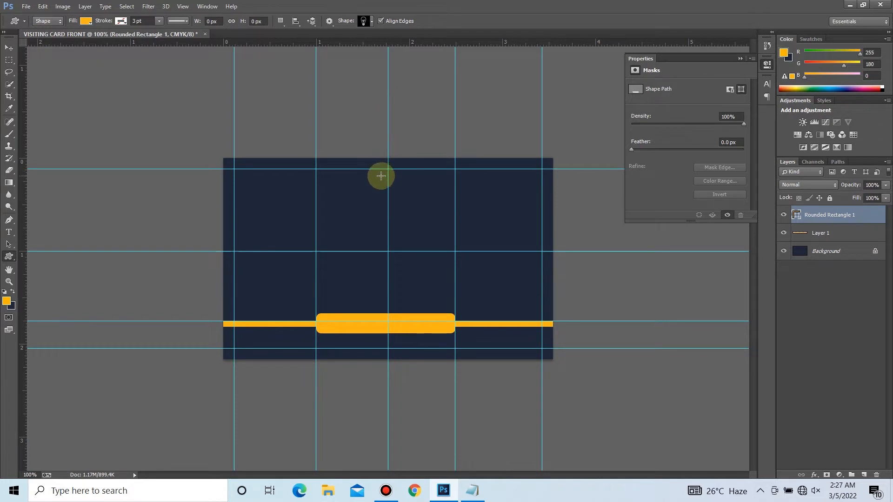
{"action": "left_click", "coordinate": [864, 475]}
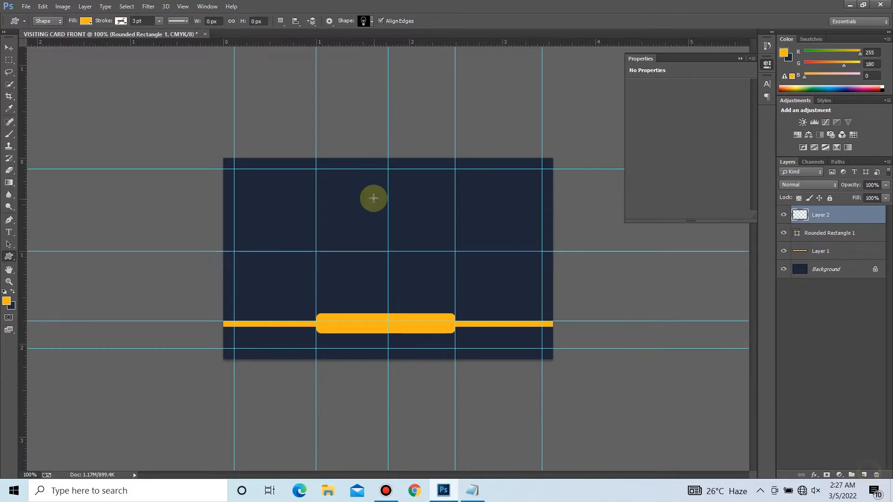
{"action": "left_click_drag", "start_coordinate": [374, 186], "coordinate": [400, 226]}
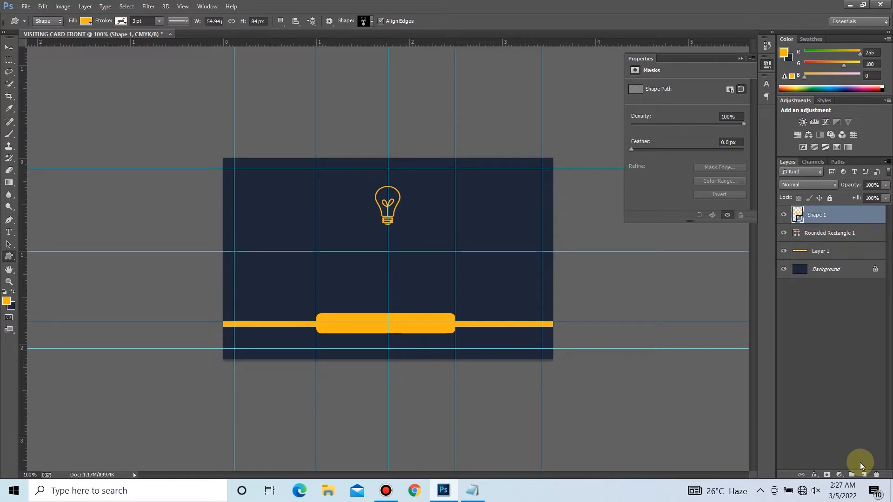
Add the text "YOUR LOGO" on a new layer beneath the light bulb in orange 14 pt Chaparral Pro bold italic
{"action": "left_click", "coordinate": [866, 476]}
{"action": "key", "text": "t"}
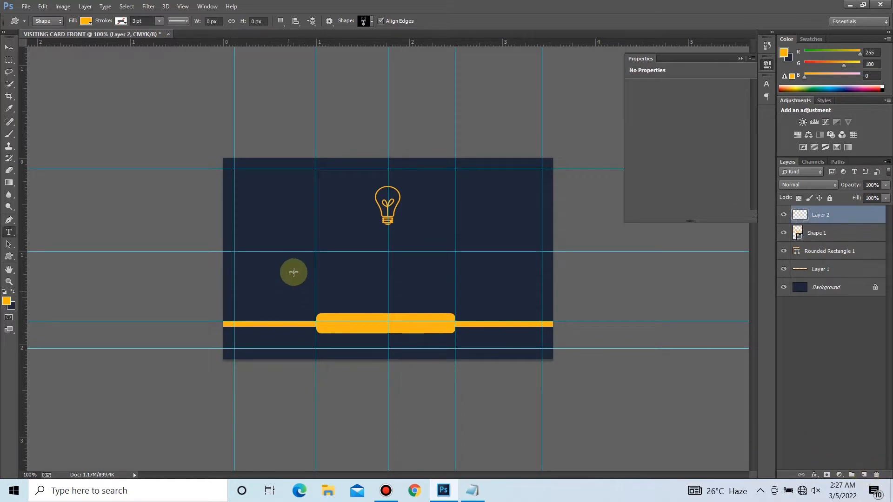
{"action": "left_click", "coordinate": [332, 247]}
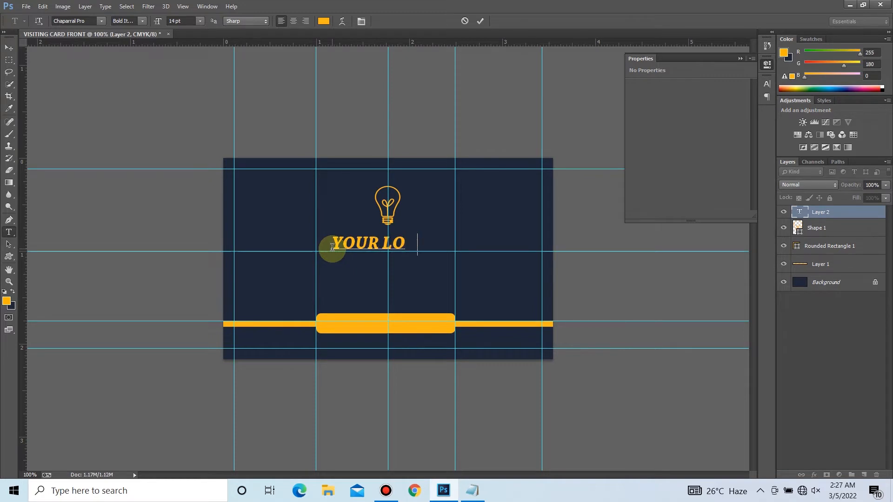
{"action": "key", "text": "ctrl+Return"}
Duplicate the logo text just below the original, change the copy to "YOUR TEXT HERE" and shift it left to center it
{"action": "key", "text": "ctrl+j"}
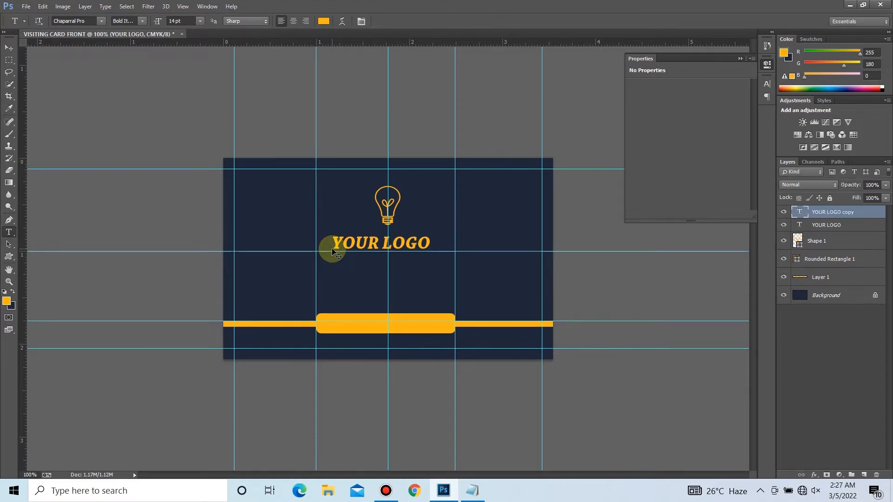
{"action": "key", "text": "ctrl+shift+Down"}
{"action": "key", "text": "ctrl+shift+Down"}
{"action": "key", "text": "ctrl+shift+Down"}
{"action": "left_click_drag", "start_coordinate": [430, 260], "coordinate": [383, 258]}
{"action": "key", "text": "Right"}
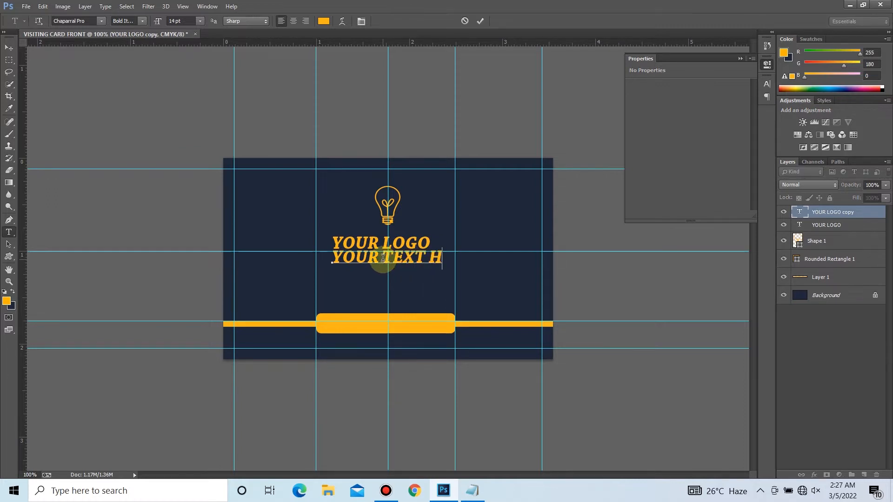
{"action": "key", "text": "ctrl+Return"}
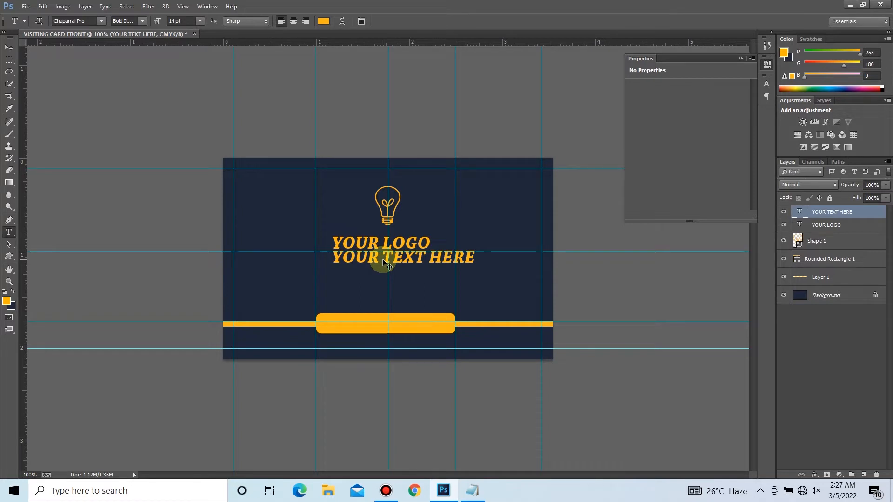
{"action": "left_click_drag", "start_coordinate": [384, 264], "coordinate": [370, 263]}
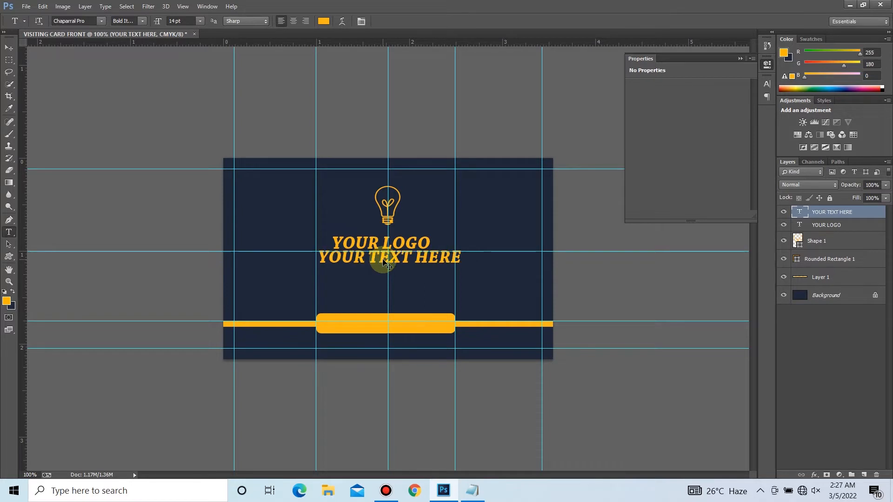
Recolor every letter of "YOUR LOGO" except the initial Y to white (#ffffff)
{"action": "triple_click", "coordinate": [338, 239]}
{"action": "left_click", "coordinate": [323, 21]}
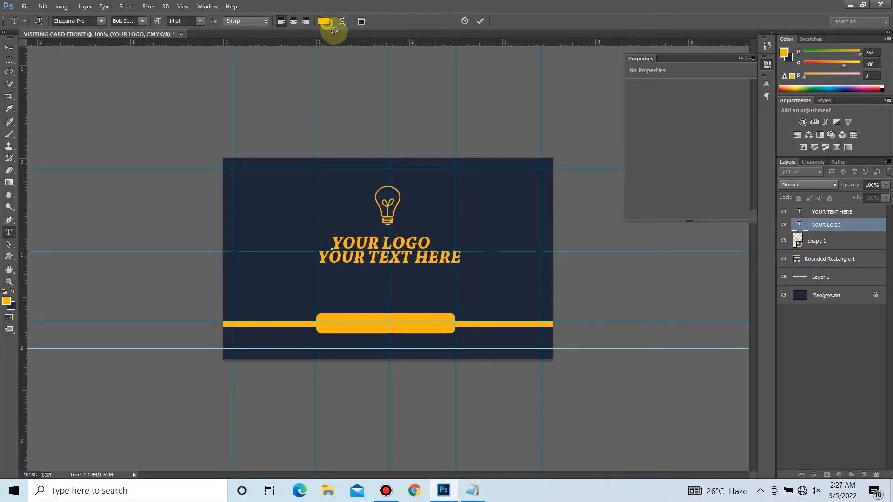
{"action": "left_click", "coordinate": [663, 284]}
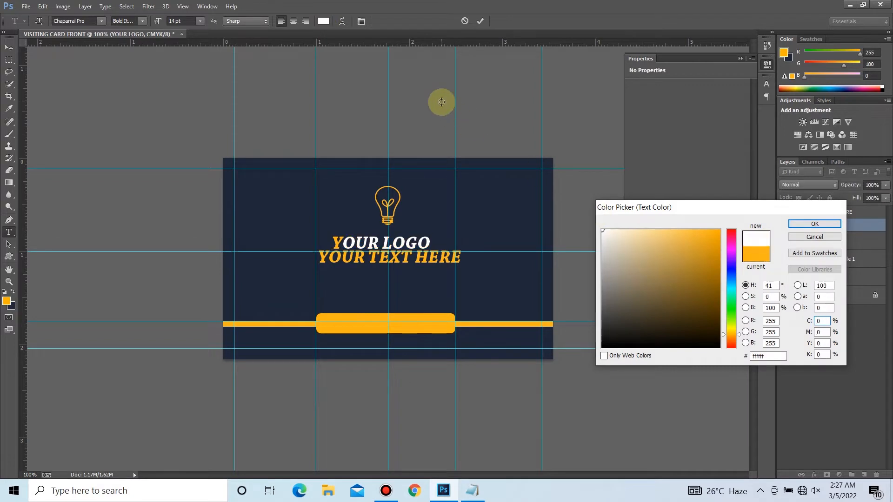
{"action": "key", "text": "Return"}
{"action": "left_click", "coordinate": [480, 21]}
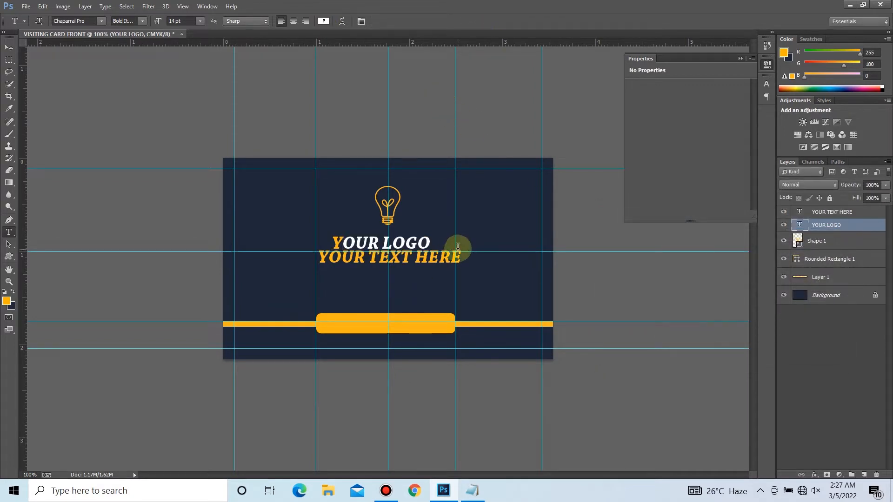
Recolor the entire "YOUR LOGO" text, including the initial Y, to white (#ffffff)
{"action": "triple_click", "coordinate": [428, 239]}
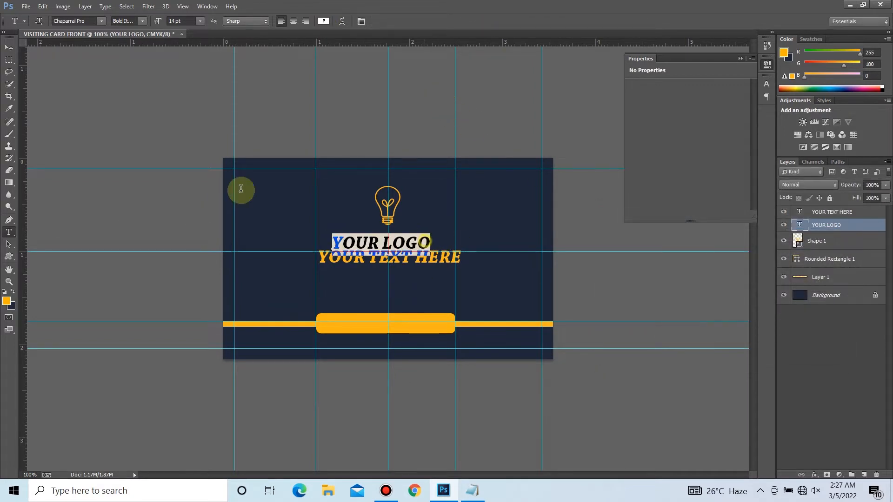
{"action": "left_click", "coordinate": [319, 21]}
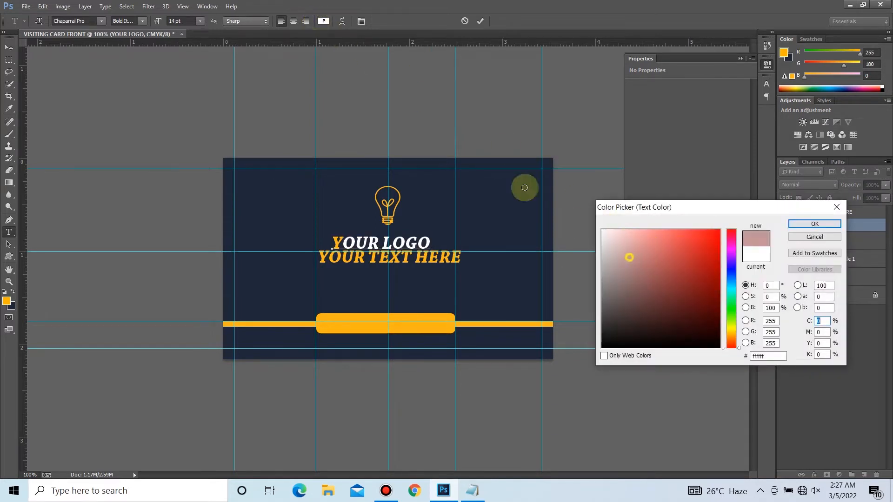
{"action": "key", "text": "Return"}
{"action": "key", "text": "ctrl+Return"}
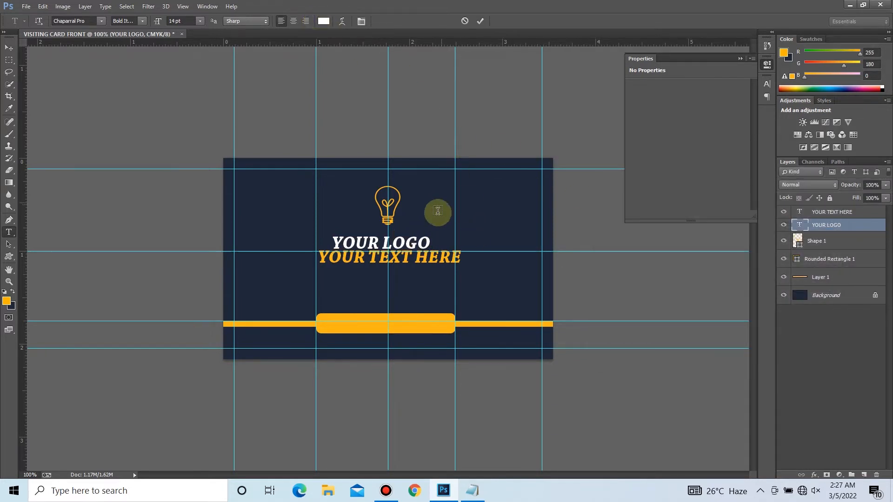
Set "YOUR TEXT HERE" to the Regular font style, scale it to about 57% and center it beneath "YOUR LOGO"
{"action": "left_click_drag", "start_coordinate": [457, 256], "coordinate": [318, 257]}
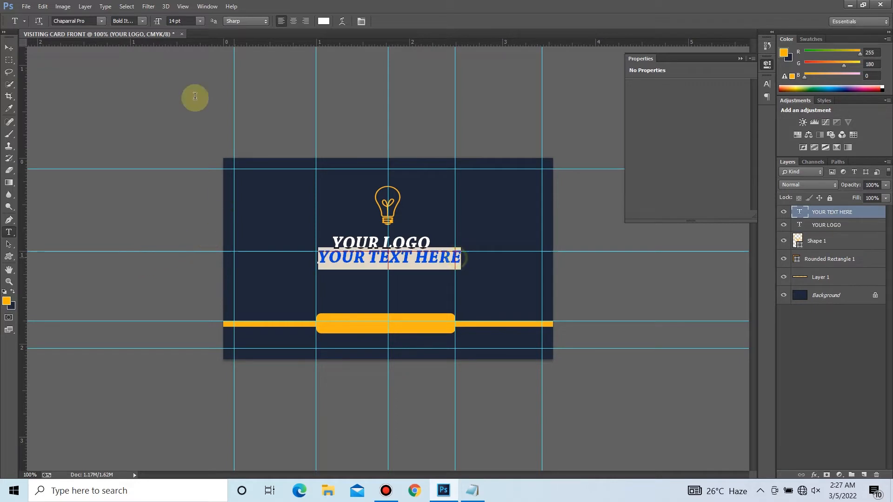
{"action": "left_click", "coordinate": [144, 22]}
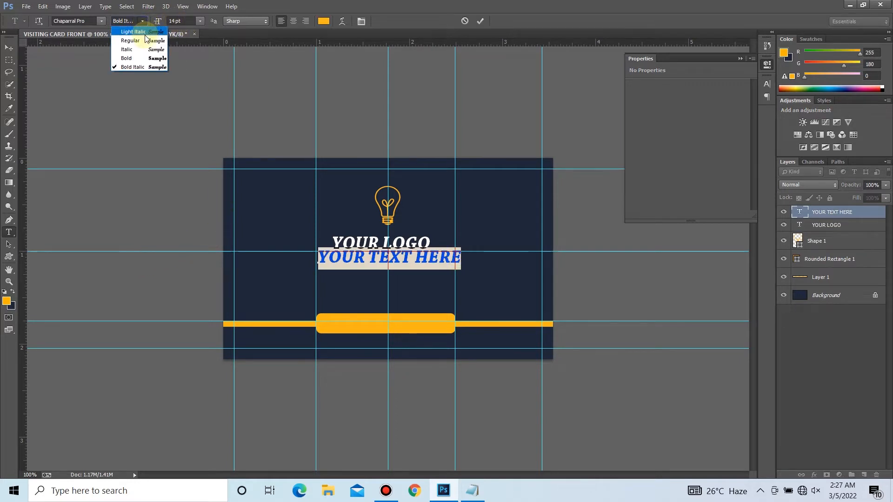
{"action": "left_click", "coordinate": [145, 40]}
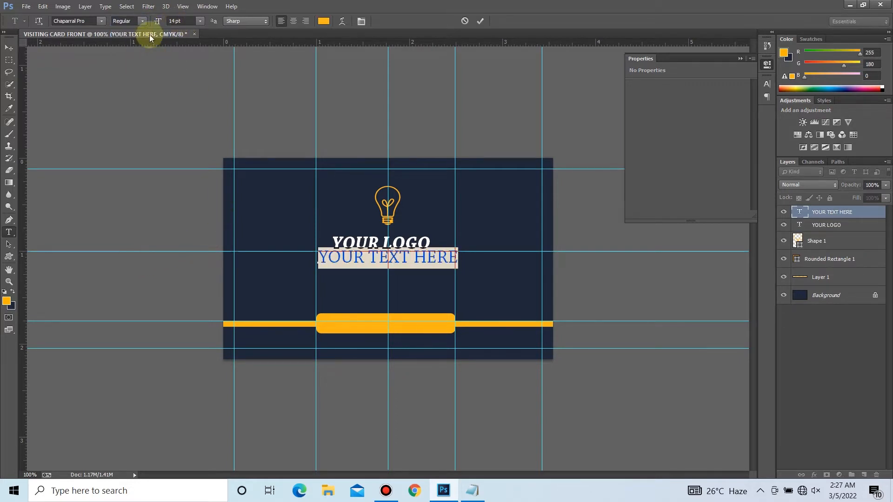
{"action": "left_click", "coordinate": [476, 21]}
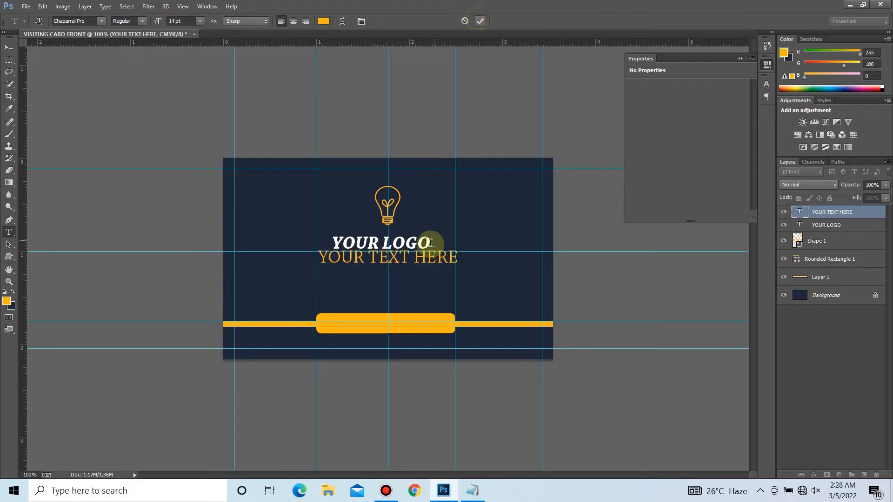
{"action": "key", "text": "ctrl+t"}
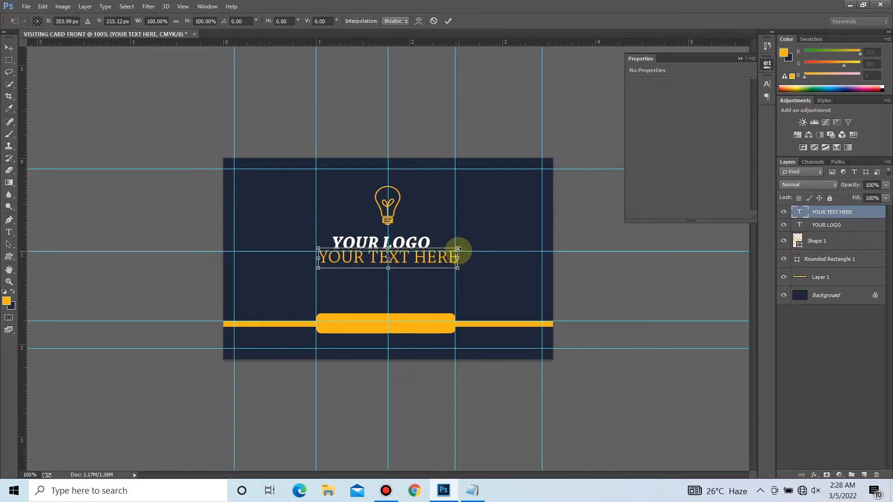
{"action": "left_click_drag", "start_coordinate": [457, 250], "coordinate": [429, 259]}
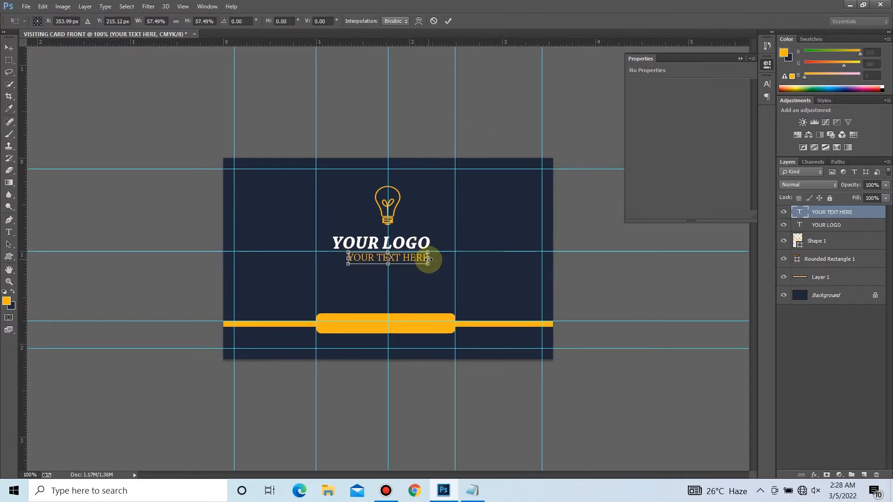
{"action": "key", "text": "Return"}
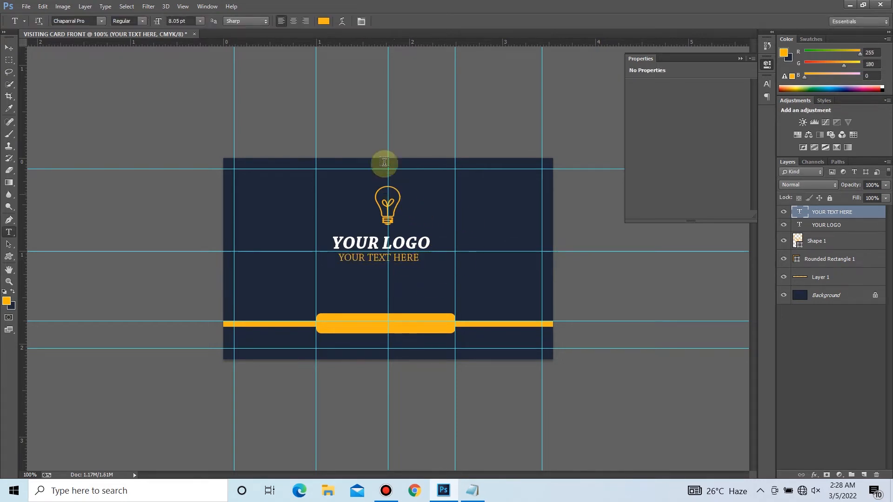
Remove all vertical and horizontal guides from the card
{"action": "left_click_drag", "start_coordinate": [387, 121], "coordinate": [99, 118]}
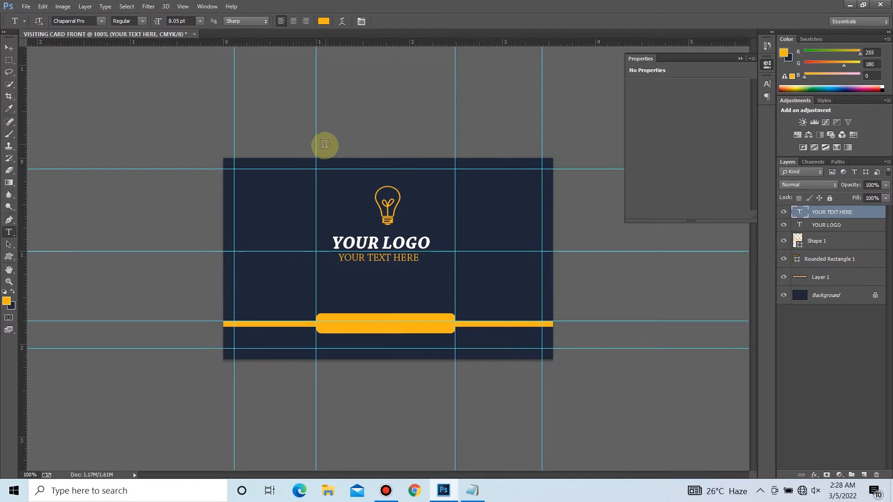
{"action": "left_click_drag", "start_coordinate": [455, 123], "coordinate": [60, 130]}
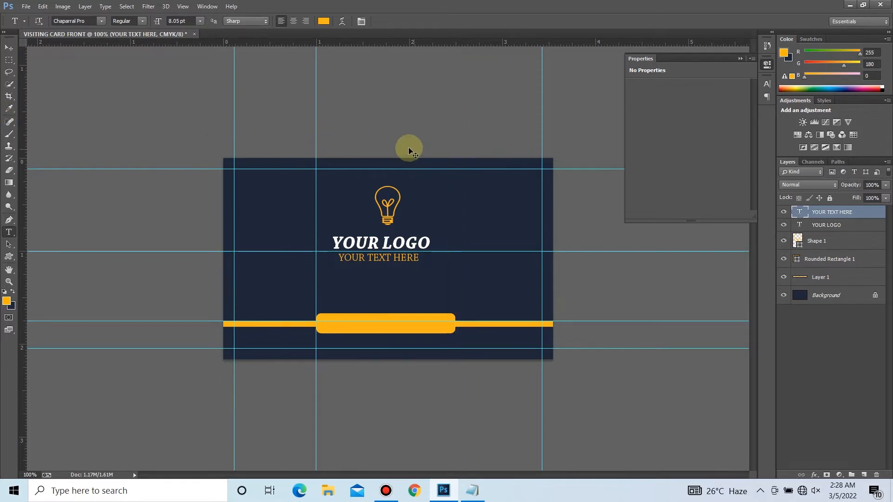
{"action": "left_click_drag", "start_coordinate": [316, 115], "coordinate": [200, 95]}
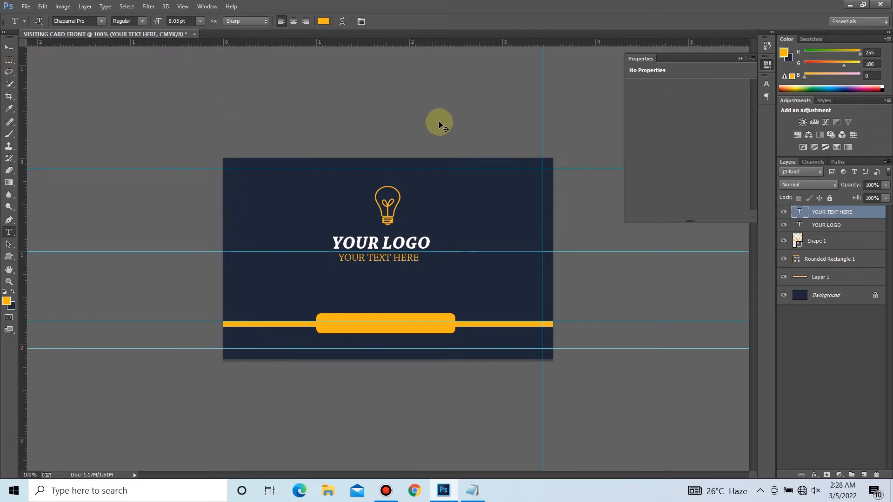
{"action": "left_click_drag", "start_coordinate": [541, 134], "coordinate": [56, 129]}
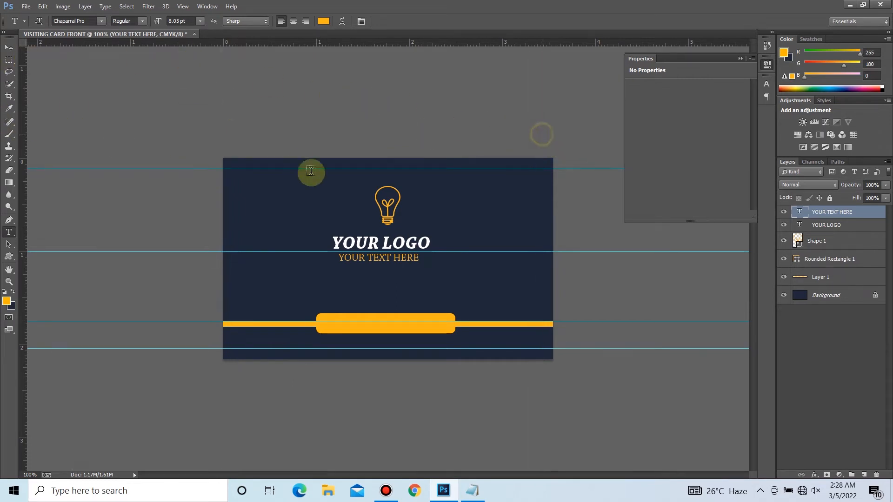
{"action": "left_click_drag", "start_coordinate": [268, 168], "coordinate": [293, 6]}
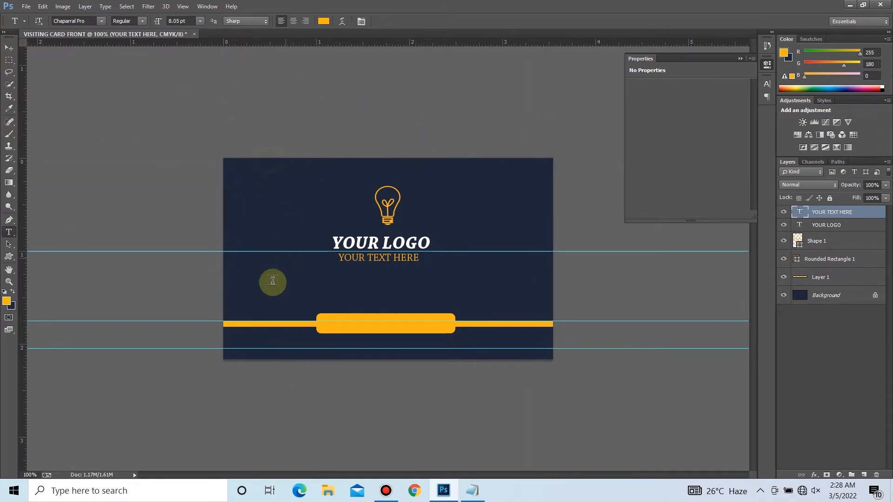
{"action": "left_click_drag", "start_coordinate": [269, 251], "coordinate": [293, 49]}
{"action": "left_click_drag", "start_coordinate": [265, 321], "coordinate": [326, 109]}
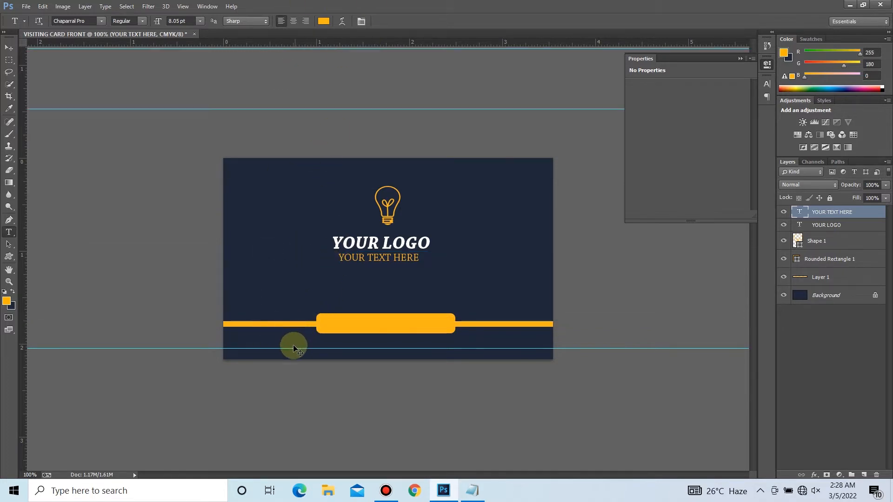
{"action": "left_click_drag", "start_coordinate": [291, 348], "coordinate": [379, 13]}
{"action": "left_click_drag", "start_coordinate": [408, 110], "coordinate": [464, 28]}
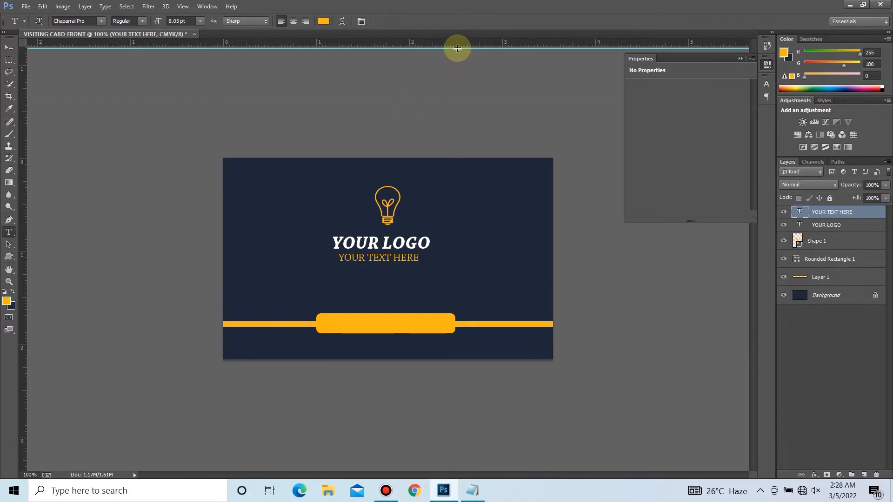
{"action": "left_click_drag", "start_coordinate": [457, 41], "coordinate": [456, 43]}
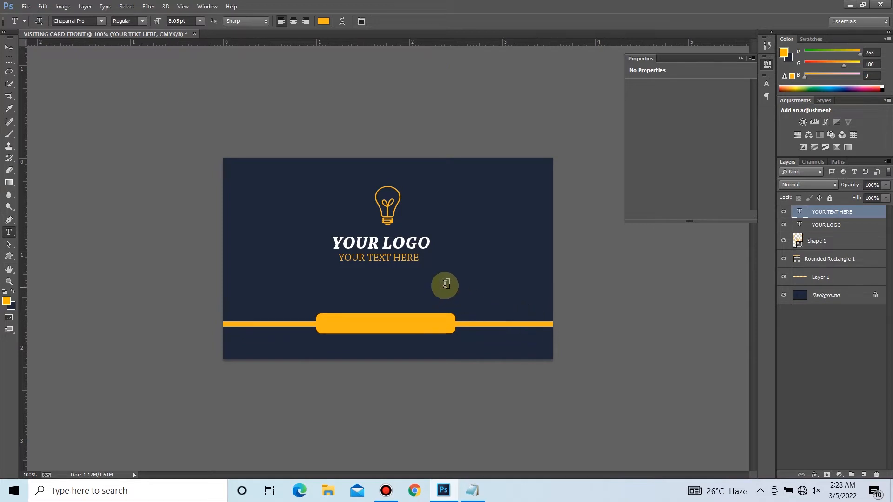
Select the light bulb and both text layers together and shift them slightly right and down on the card
{"action": "right_click", "coordinate": [411, 261]}
{"action": "left_click", "coordinate": [418, 262]}
{"action": "right_click", "coordinate": [423, 246]}
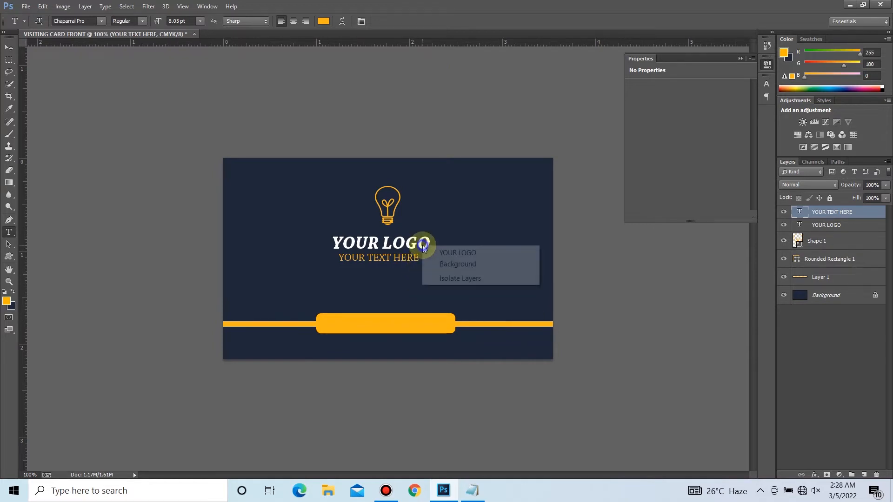
{"action": "left_click", "coordinate": [428, 253], "text": "shift"}
{"action": "right_click", "coordinate": [394, 204]}
{"action": "left_click", "coordinate": [402, 210], "text": "shift"}
{"action": "key", "text": "ctrl+t"}
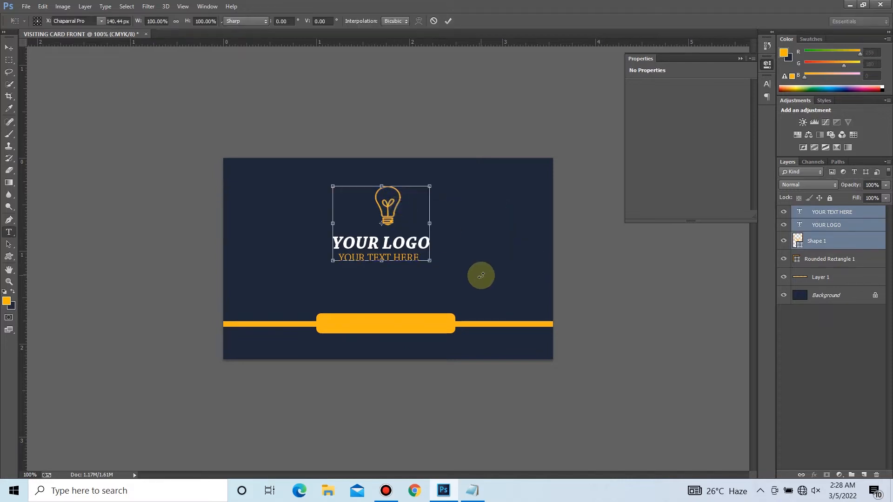
{"action": "key", "text": "Return"}
{"action": "key", "text": "ctrl+shift+Right"}
{"action": "key", "text": "ctrl+shift+Right"}
{"action": "key", "text": "ctrl+shift+Down"}
{"action": "key", "text": "ctrl+shift+Down"}
{"action": "key", "text": "ctrl+shift+Down"}
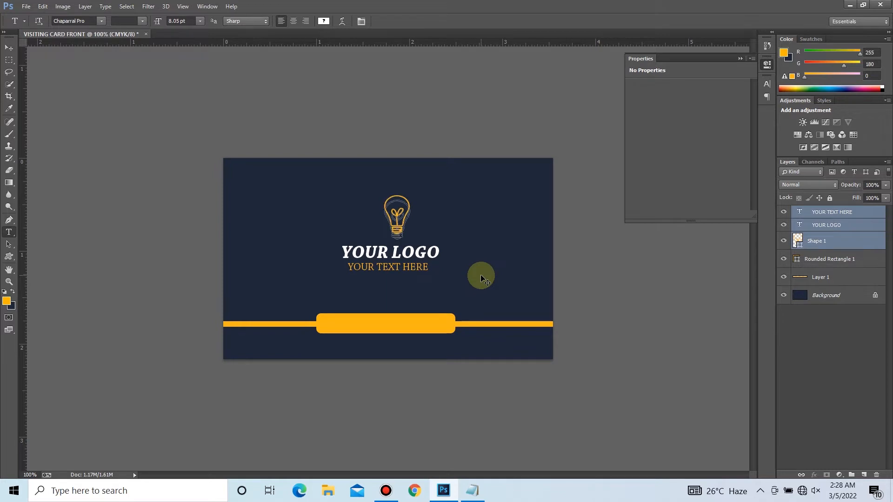
Enlarge the light bulb proportionally and move it up and slightly left to sit above "YOUR LOGO"
{"action": "left_click", "coordinate": [826, 241]}
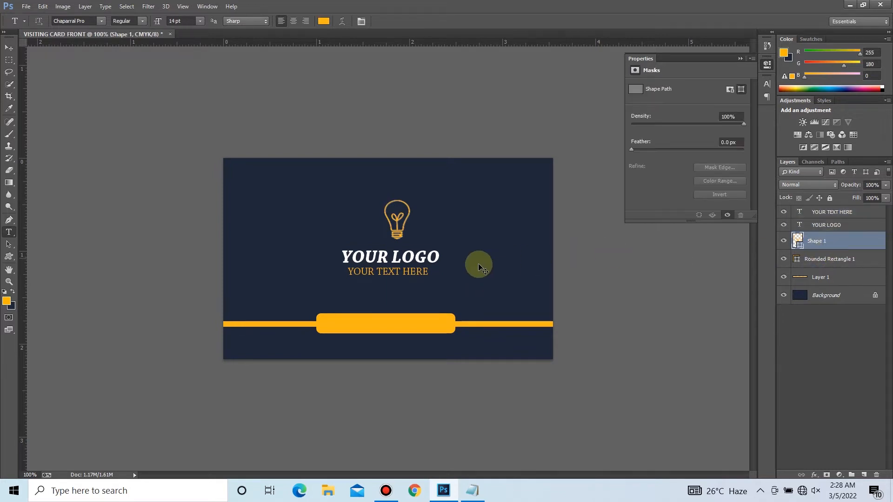
{"action": "key", "text": "ctrl+t"}
{"action": "left_click_drag", "start_coordinate": [412, 199], "coordinate": [419, 188]}
{"action": "key", "text": "Return"}
{"action": "key", "text": "t"}
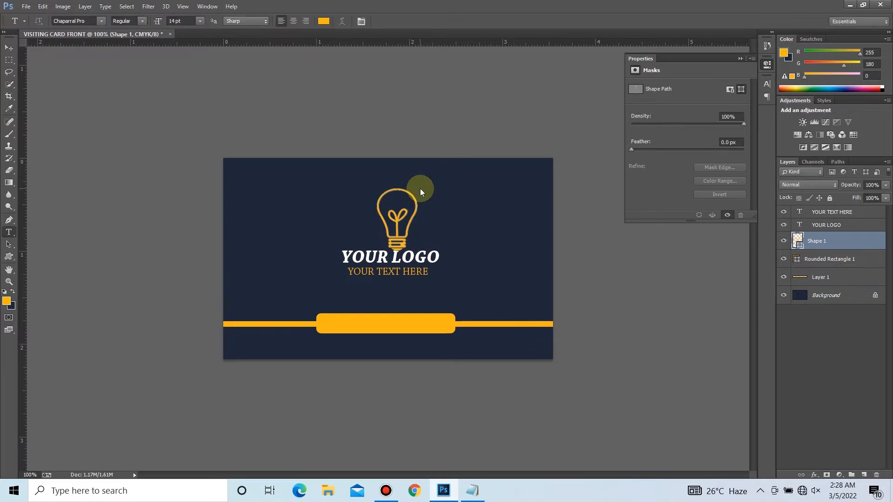
{"action": "key", "text": "ctrl+shift+Up"}
{"action": "key", "text": "ctrl+shift+Right"}
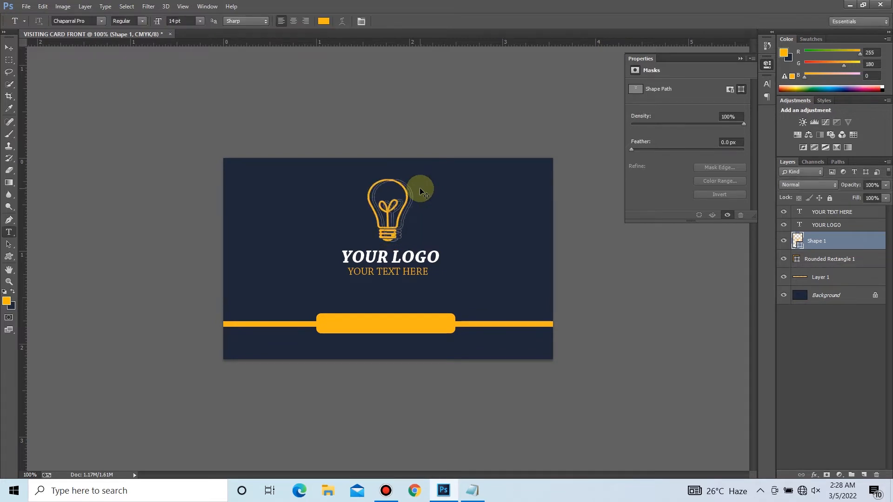
{"action": "key", "text": "ctrl+Left"}
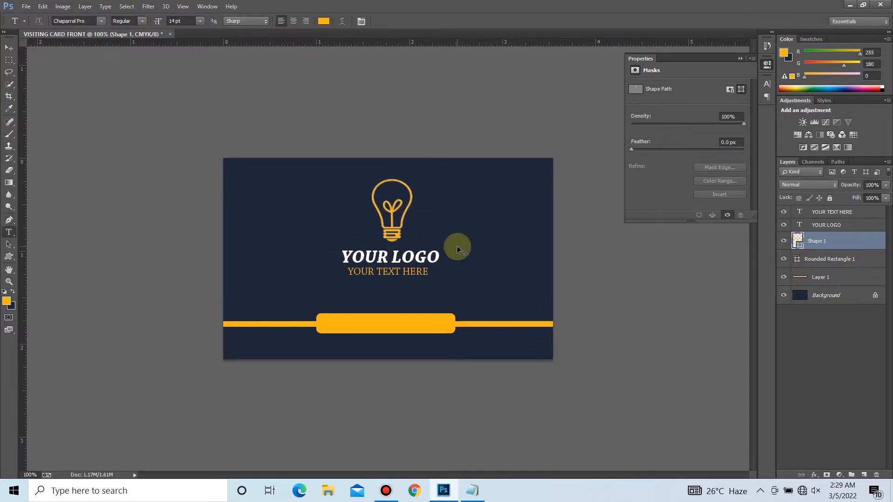
Scale the light bulb down to about 83% around its center
{"action": "key", "text": "ctrl+t"}
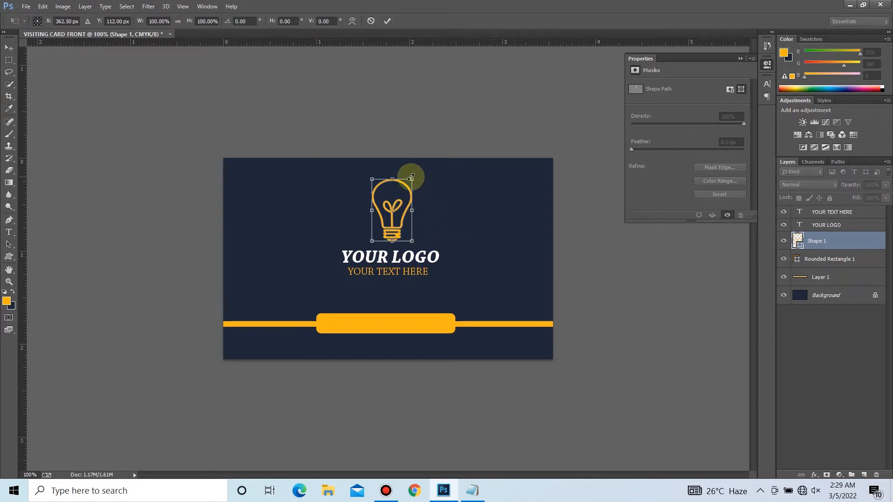
{"action": "left_click_drag", "start_coordinate": [411, 179], "coordinate": [408, 184]}
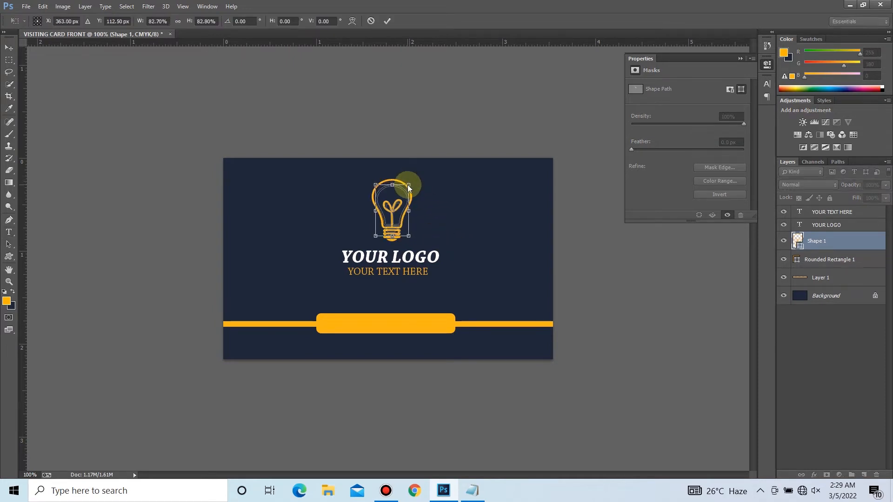
{"action": "key", "text": "Return"}
{"action": "key", "text": "ctrl+Return"}
{"action": "key", "text": "ctrl+d"}
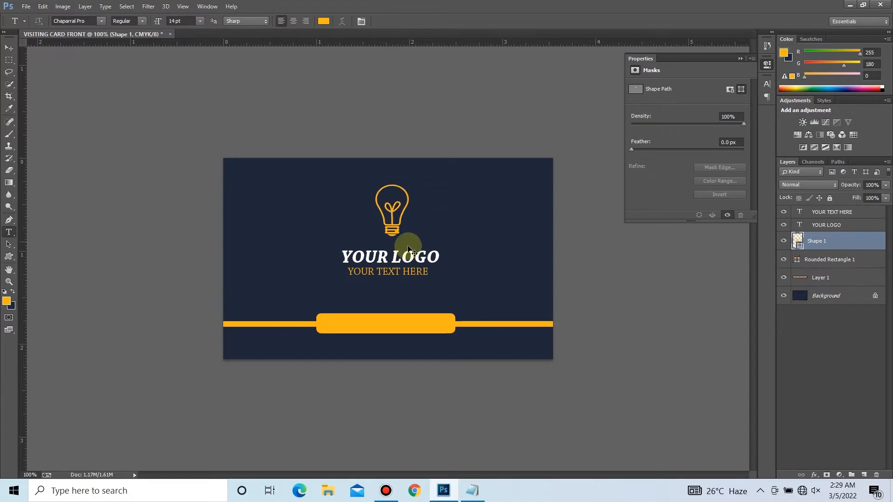
Duplicate the "YOUR TEXT HERE" layer and move the copy straight down to just below the original line
{"action": "right_click", "coordinate": [395, 274]}
{"action": "left_click", "coordinate": [418, 278]}
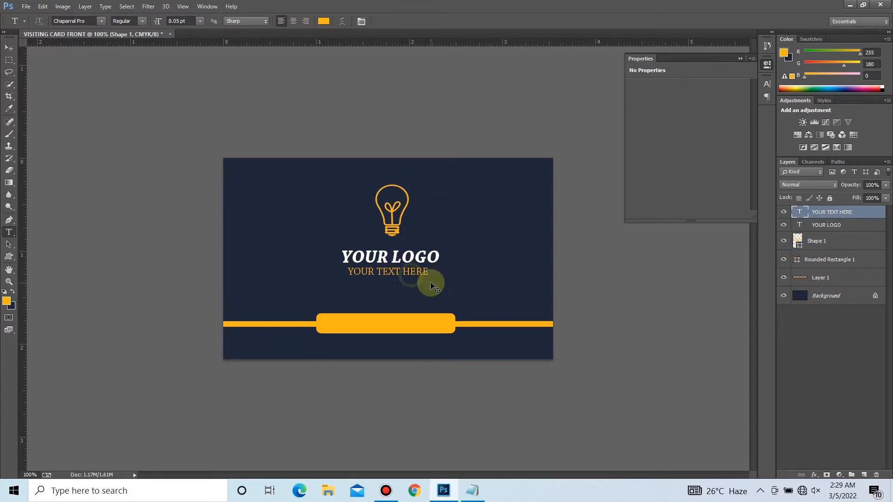
{"action": "key", "text": "ctrl+j"}
{"action": "key", "text": "ctrl+shift+Down"}
{"action": "key", "text": "ctrl+shift+Down"}
{"action": "key", "text": "ctrl+shift+Down"}
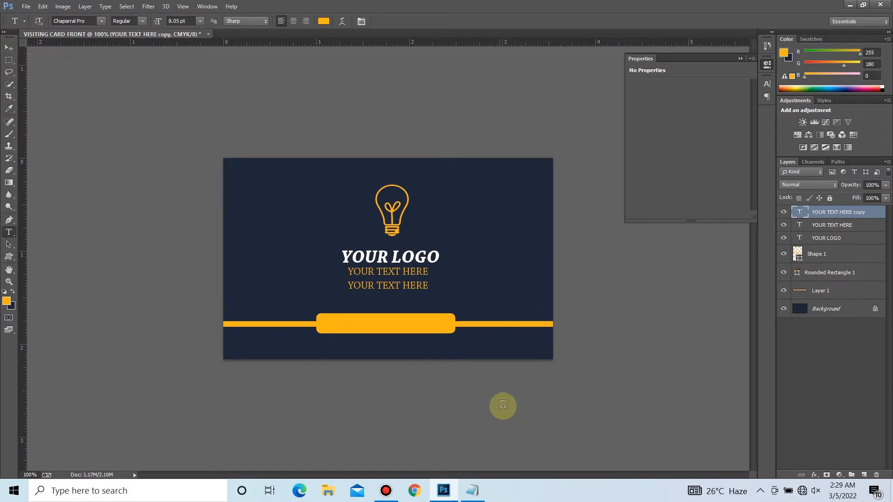
{"action": "left_click", "coordinate": [477, 496]}
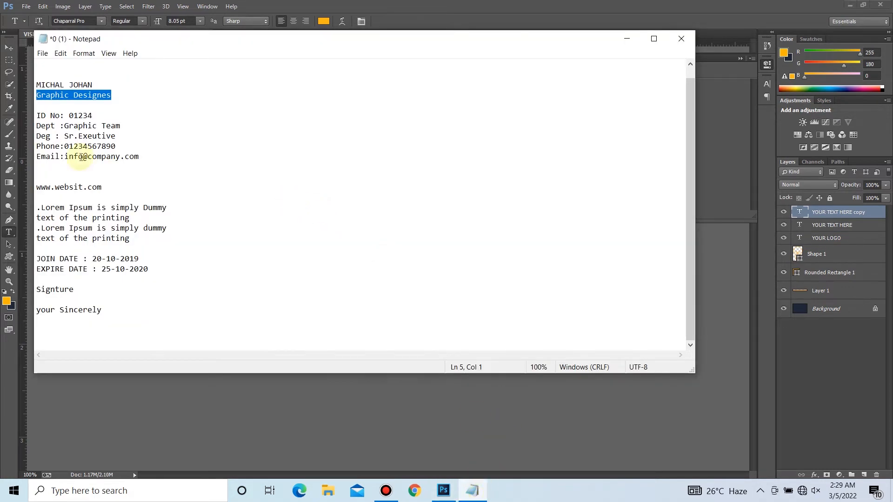
{"action": "left_click_drag", "start_coordinate": [113, 190], "coordinate": [38, 157]}
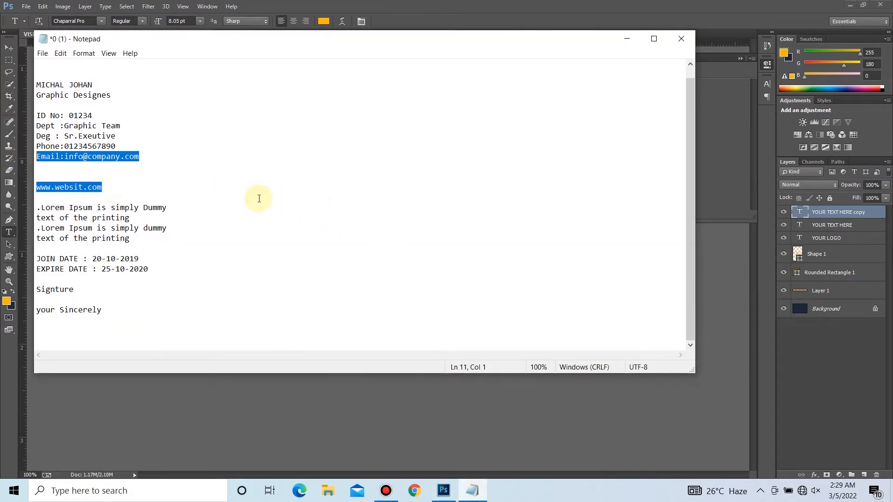
{"action": "left_click", "coordinate": [189, 174]}
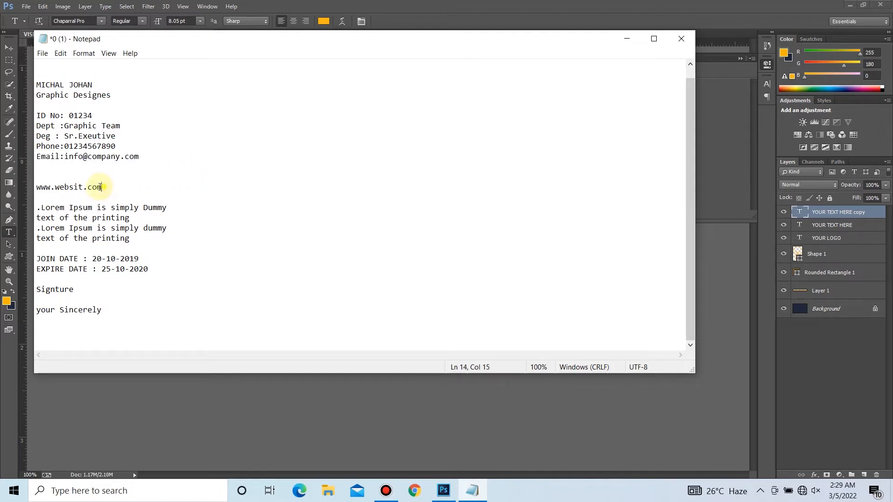
{"action": "left_click_drag", "start_coordinate": [101, 186], "coordinate": [40, 178]}
{"action": "key", "text": "ctrl+c"}
{"action": "left_click", "coordinate": [272, 408]}
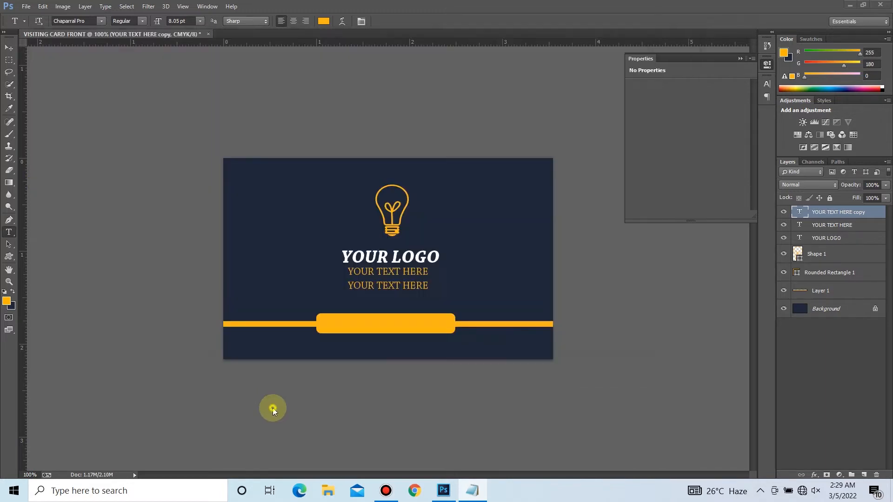
Try to replace the lower "YOUR TEXT HERE" line with the copied website address
{"action": "left_click_drag", "start_coordinate": [426, 284], "coordinate": [336, 286]}
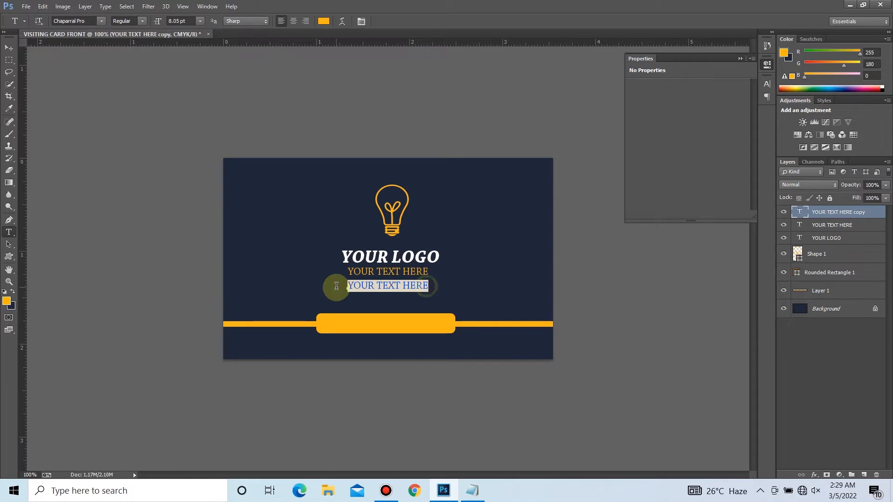
{"action": "key", "text": "ctrl+v"}
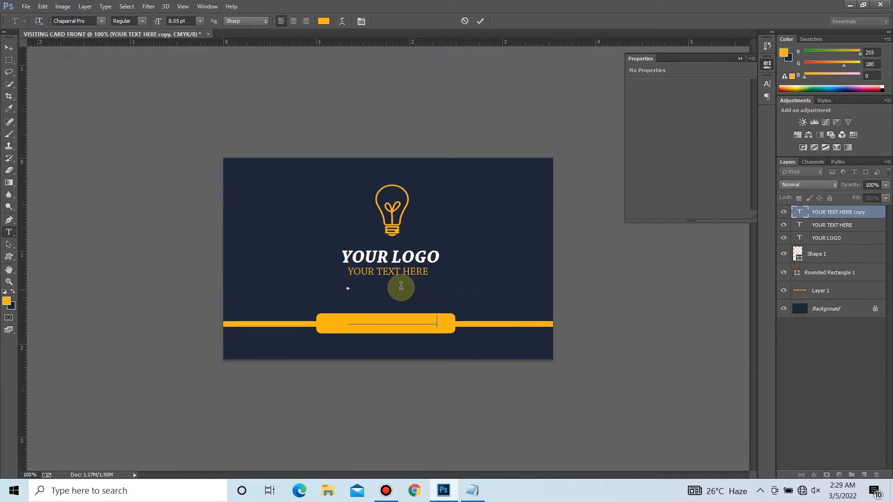
{"action": "left_click", "coordinate": [427, 291]}
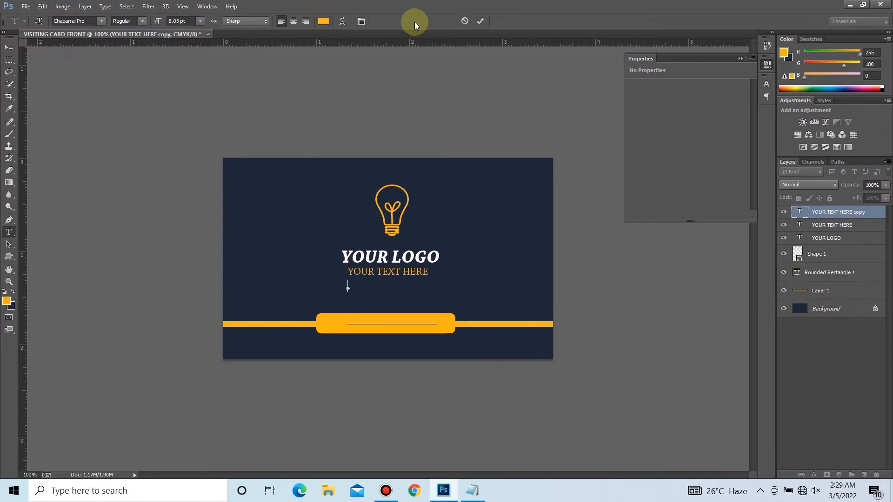
{"action": "left_click", "coordinate": [480, 21]}
{"action": "key", "text": "ctrl+z"}
{"action": "left_click_drag", "start_coordinate": [425, 285], "coordinate": [329, 285]}
{"action": "left_click", "coordinate": [326, 23]}
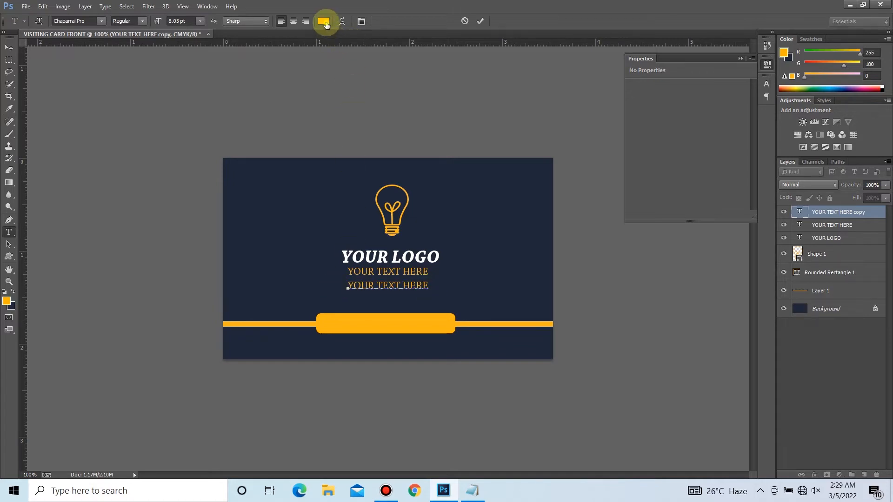
{"action": "left_click_drag", "start_coordinate": [640, 272], "coordinate": [510, 132]}
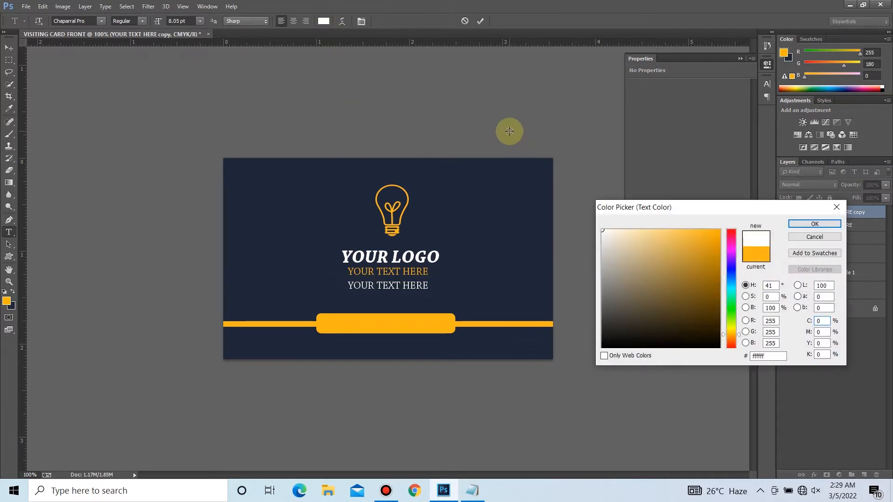
{"action": "key", "text": "Return"}
{"action": "type", "text": "WWW.WEBSIT.COM"}
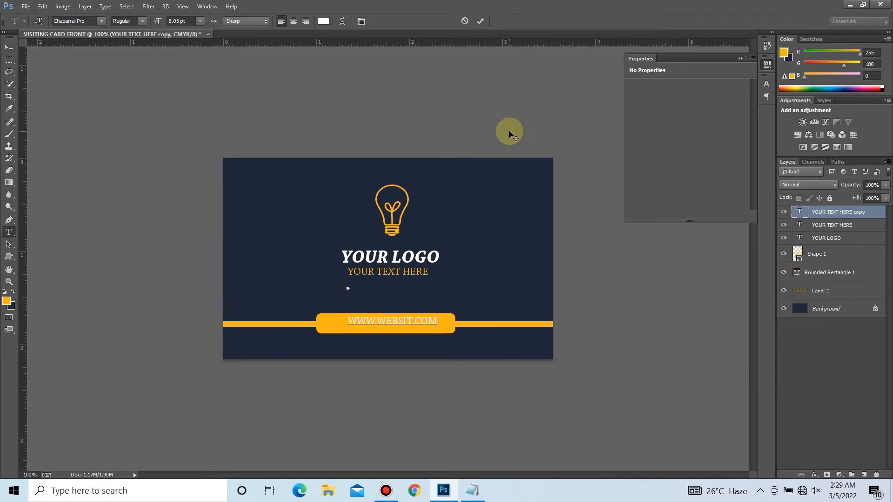
{"action": "key", "text": "ctrl+Return"}
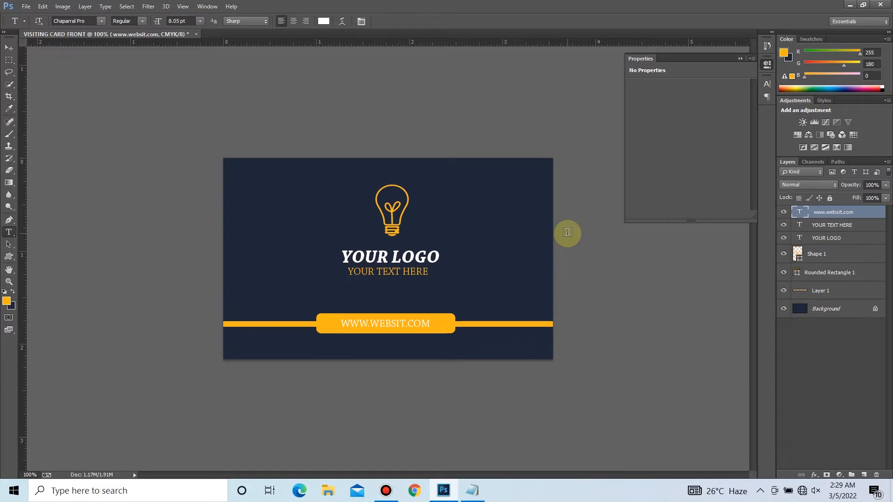
Group the Shape 1, Rounded Rectangle 1 and Layer 1 layers and name the group SHAPE
{"action": "left_click", "coordinate": [839, 253]}
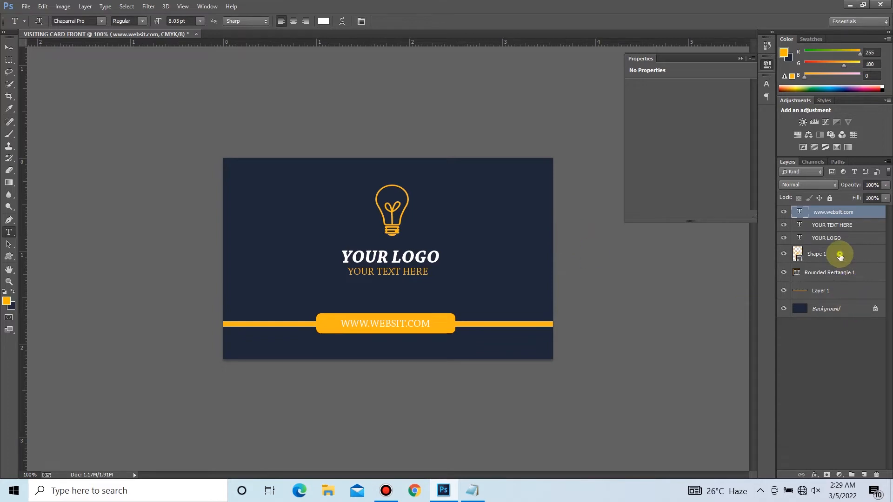
{"action": "left_click", "coordinate": [845, 289], "text": "shift"}
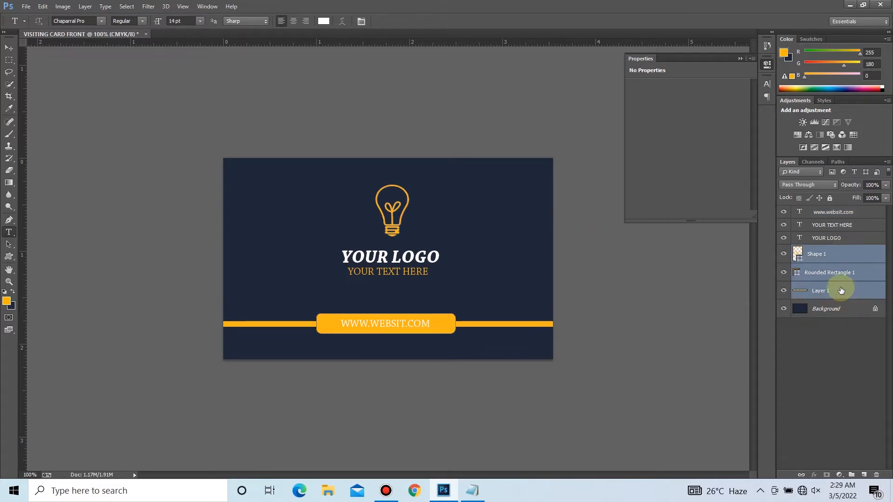
{"action": "key", "text": "ctrl+g"}
{"action": "double_click", "coordinate": [836, 255]}
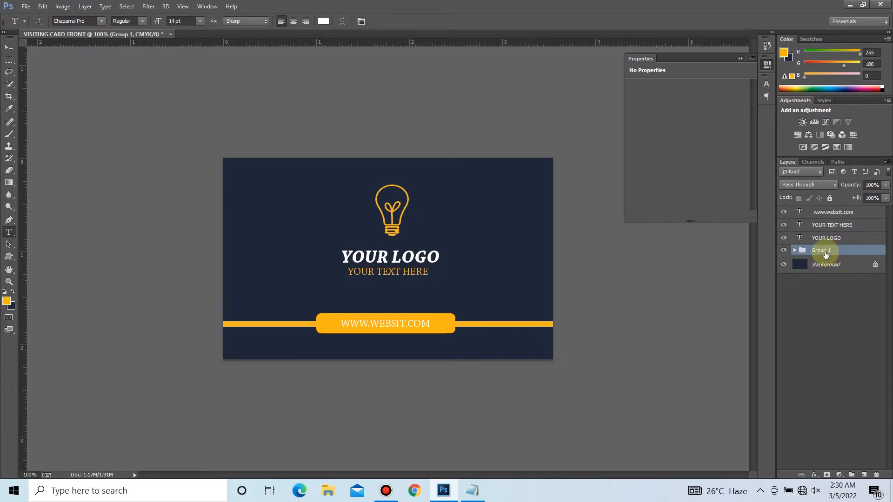
Group the website, "YOUR TEXT HERE" and "YOUR LOGO" text layers and name the group TXT
{"action": "left_click", "coordinate": [851, 209]}
{"action": "left_click", "coordinate": [828, 228]}
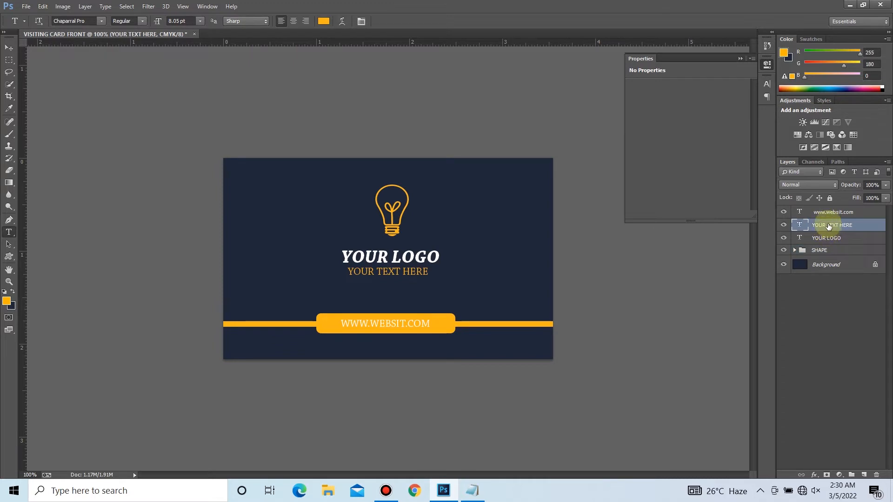
{"action": "left_click", "coordinate": [830, 212]}
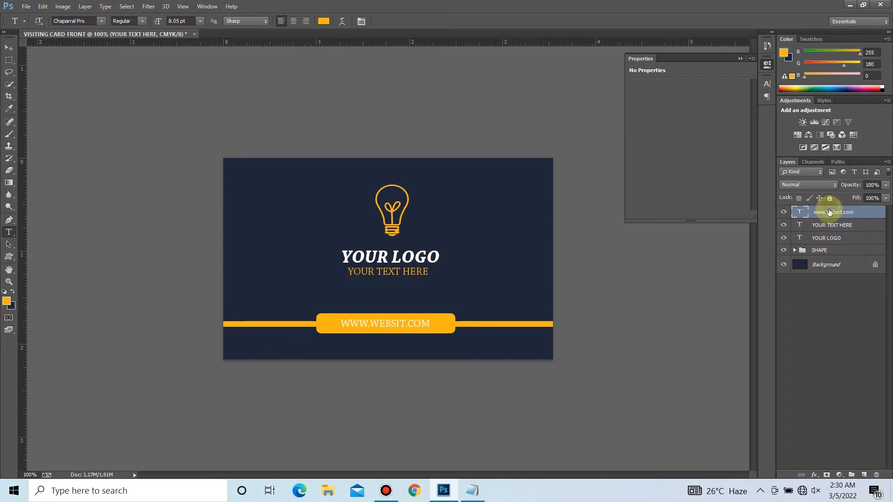
{"action": "left_click", "coordinate": [831, 239], "text": "shift"}
{"action": "key", "text": "ctrl+g"}
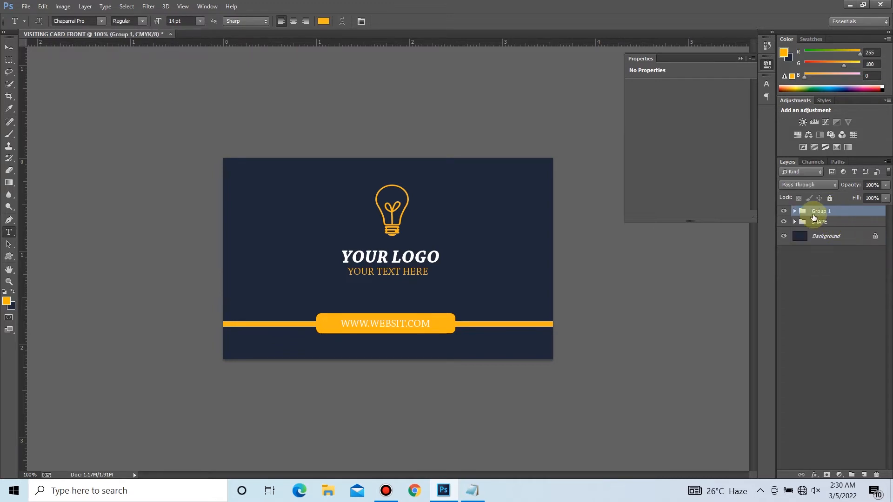
{"action": "left_click", "coordinate": [819, 213]}
{"action": "type", "text": "TXT"}
{"action": "key", "text": "Return"}
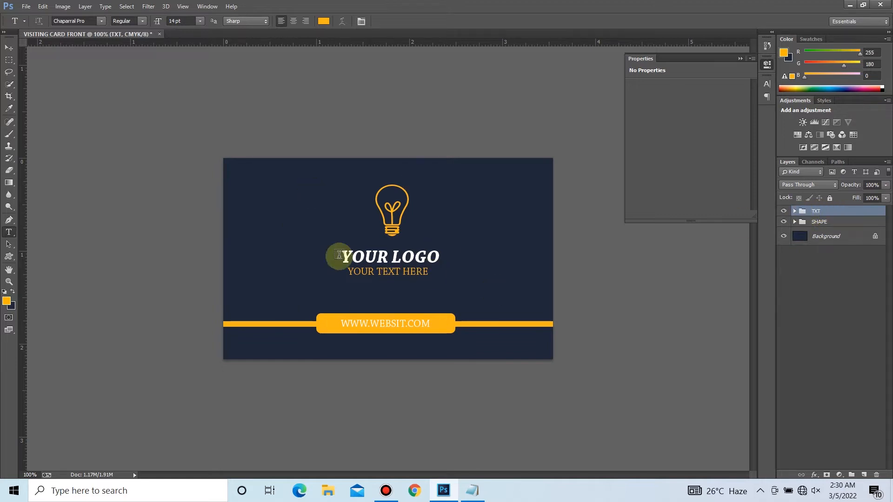
Create a 9 x 5.5 cm, 200 pixels/inch CMYK document named BACK SIDE and fill it with the navy background color
{"action": "key", "text": "ctrl+n"}
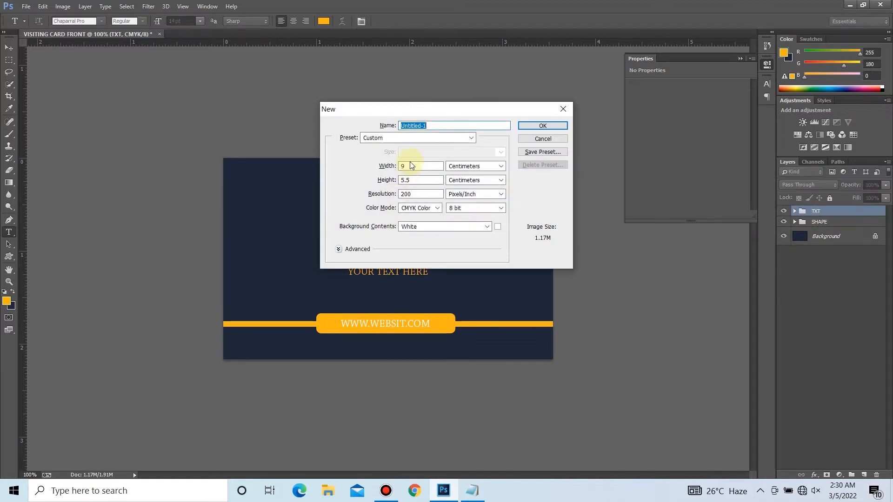
{"action": "type", "text": "BACK SIDE"}
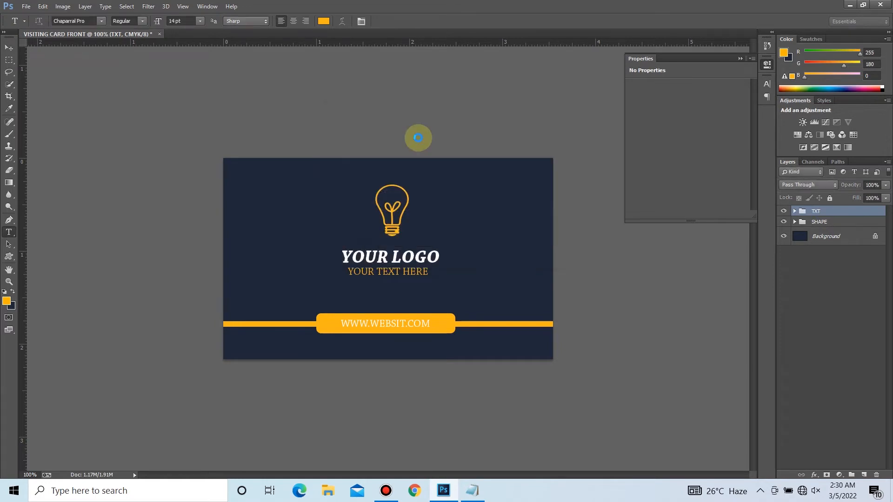
{"action": "key", "text": "ctrl+BackSpace"}
Add a horizontal guide just inside the top edge of the BACK SIDE card
{"action": "left_click", "coordinate": [206, 6]}
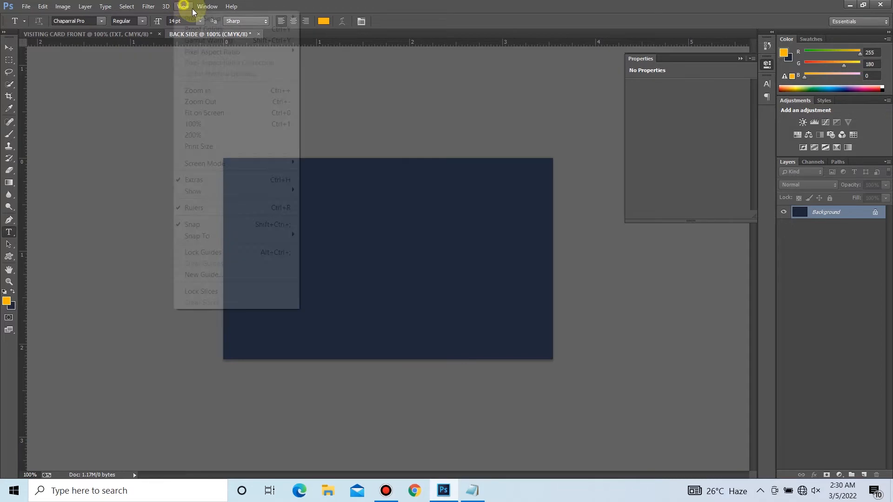
{"action": "mouse_move", "coordinate": [182, 6]}
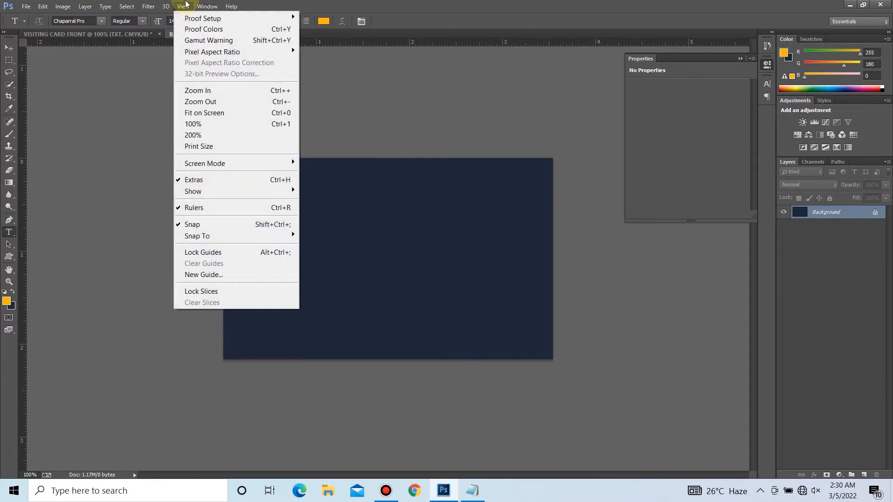
{"action": "left_click", "coordinate": [212, 275]}
{"action": "type", "text": "."}
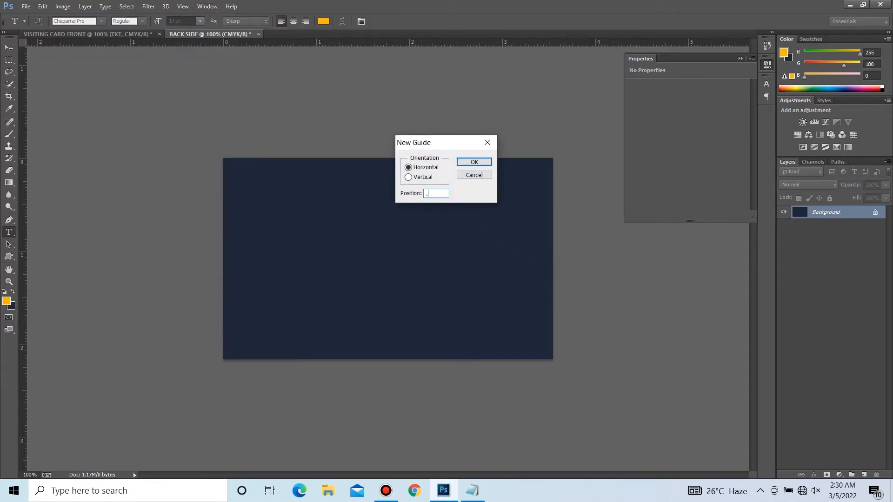
{"action": "type", "text": "125"}
{"action": "key", "text": "Return"}
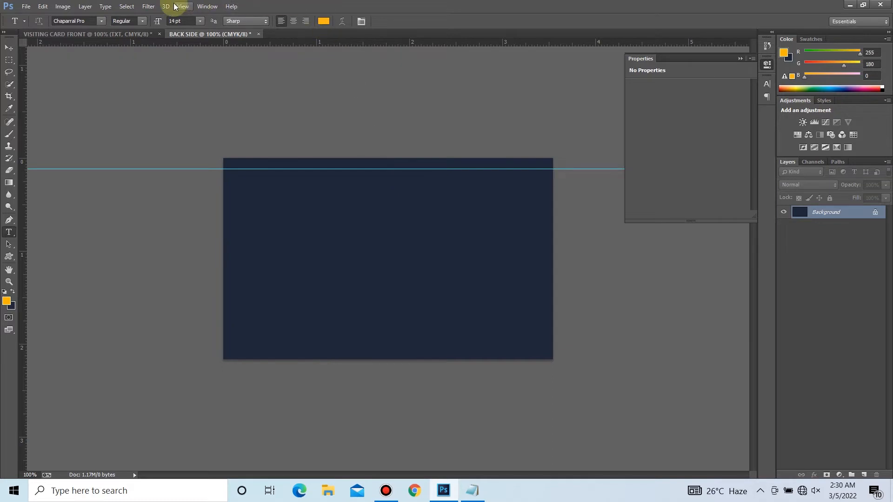
Add a vertical guide at 0.3 cm, just inside the card's left edge
{"action": "left_click", "coordinate": [175, 6]}
{"action": "left_click", "coordinate": [231, 273]}
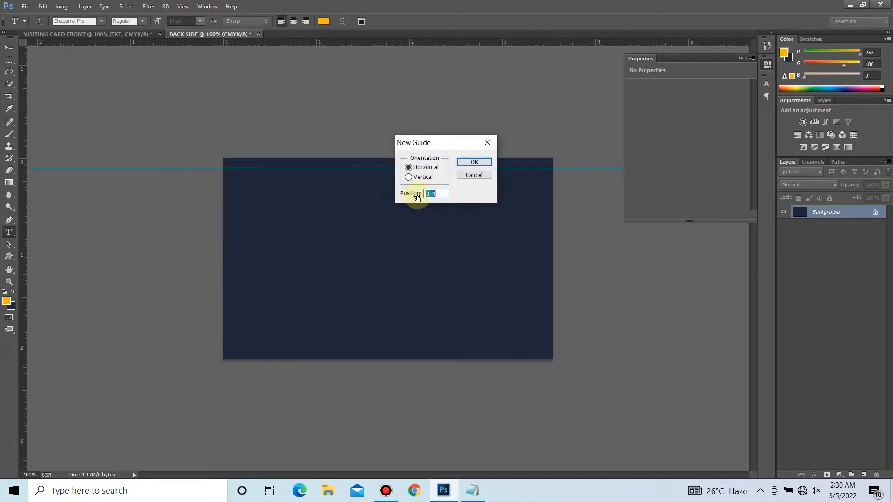
{"action": "left_click", "coordinate": [429, 180]}
{"action": "double_click", "coordinate": [442, 193]}
{"action": "type", "text": ".3CM"}
{"action": "key", "text": "Return"}
Add a second vertical guide just inside the card's right edge
{"action": "left_click", "coordinate": [183, 6]}
{"action": "left_click", "coordinate": [219, 275]}
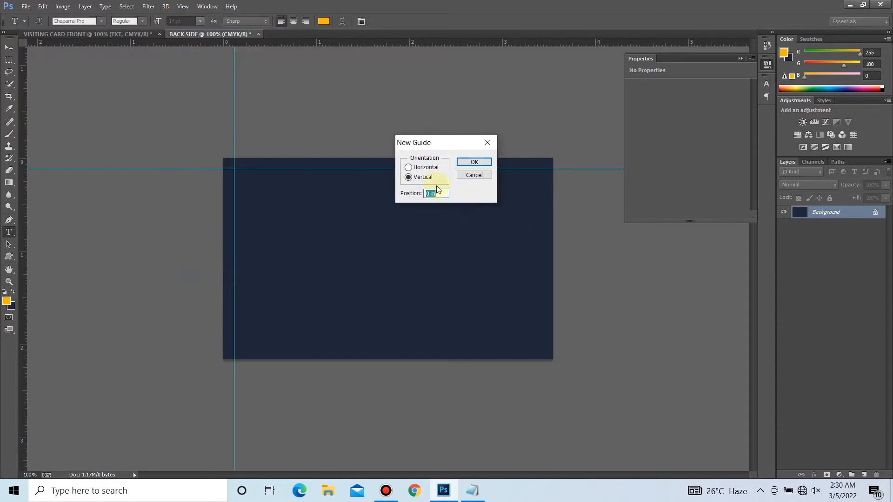
{"action": "key", "text": "Return"}
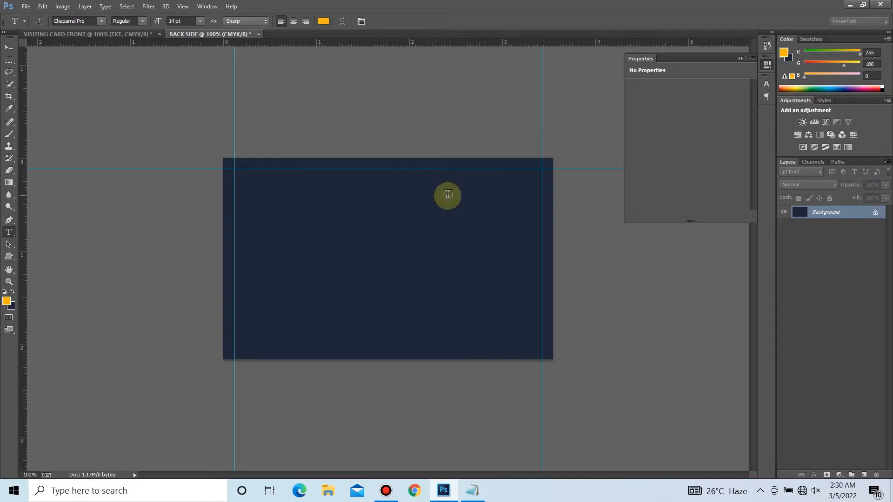
Add a horizontal guide at 5.2 cm near the card's bottom edge and a vertical guide at about 1.5 in
{"action": "left_click", "coordinate": [185, 5]}
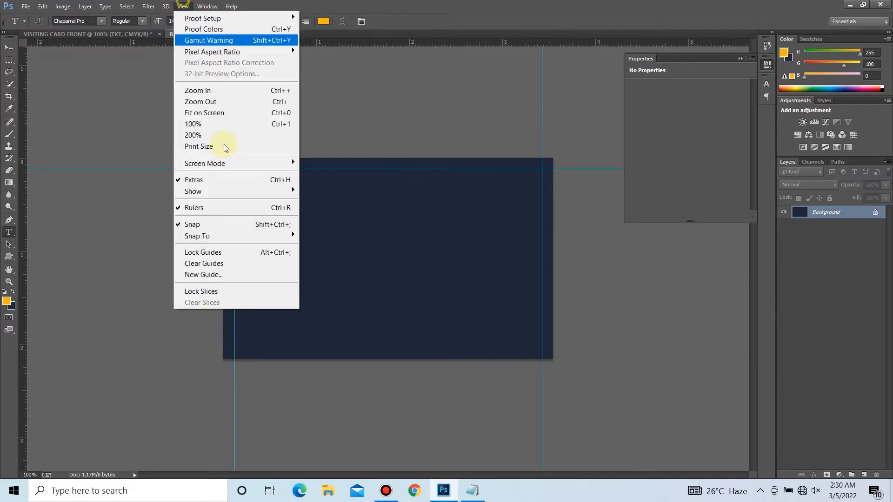
{"action": "left_click", "coordinate": [226, 275]}
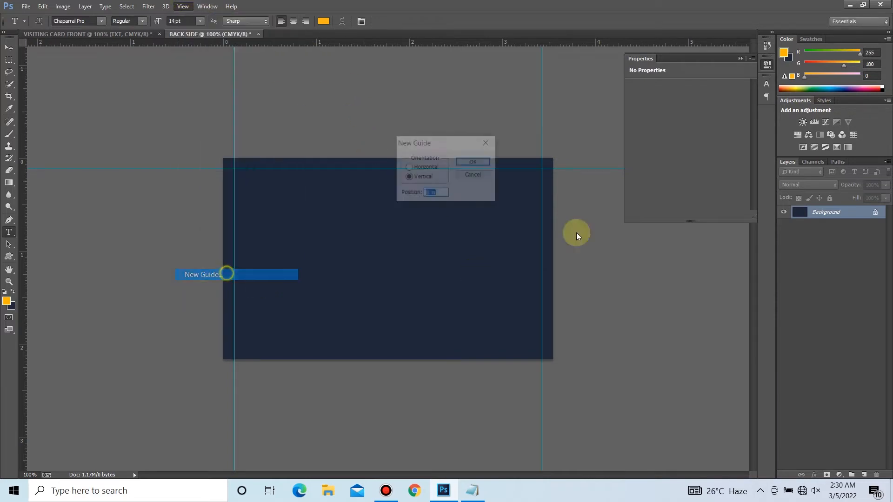
{"action": "left_click", "coordinate": [431, 167]}
{"action": "left_click_drag", "start_coordinate": [441, 195], "coordinate": [340, 186]}
{"action": "type", "text": "5.2CM"}
{"action": "key", "text": "Return"}
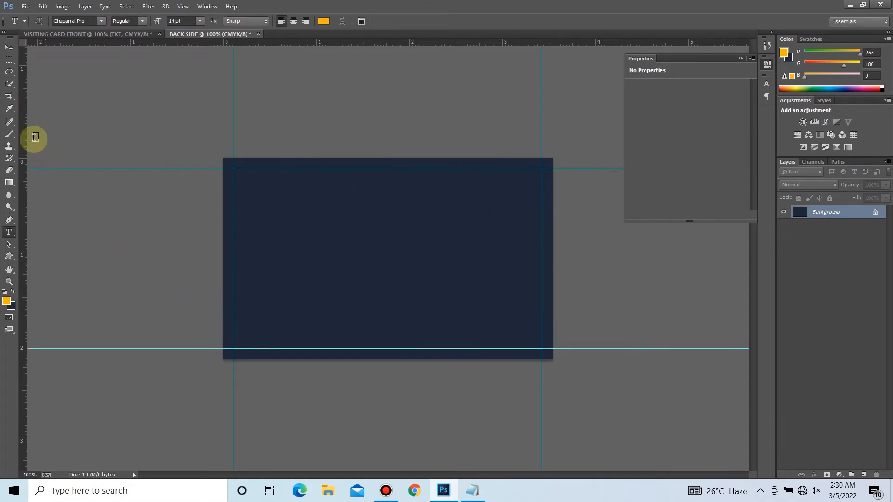
{"action": "left_click_drag", "start_coordinate": [25, 133], "coordinate": [363, 120]}
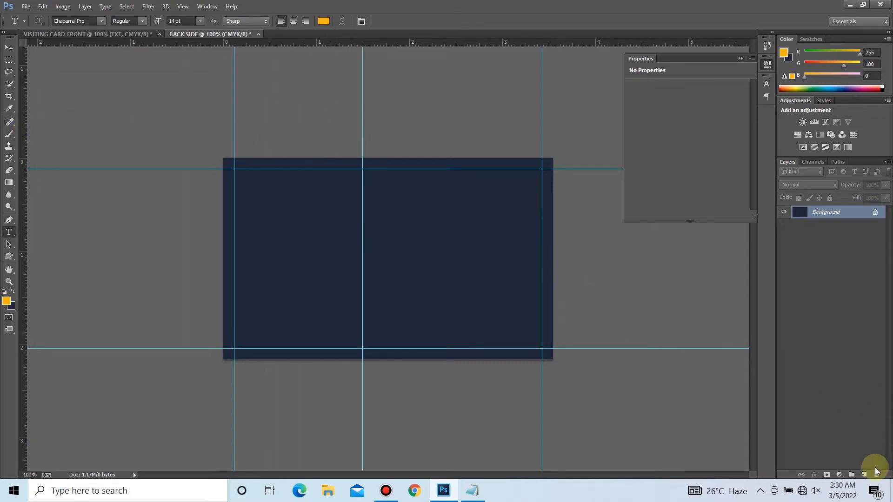
Fill the area from the 1.5 in guide to the card's right edge with white on a new layer
{"action": "left_click", "coordinate": [866, 474]}
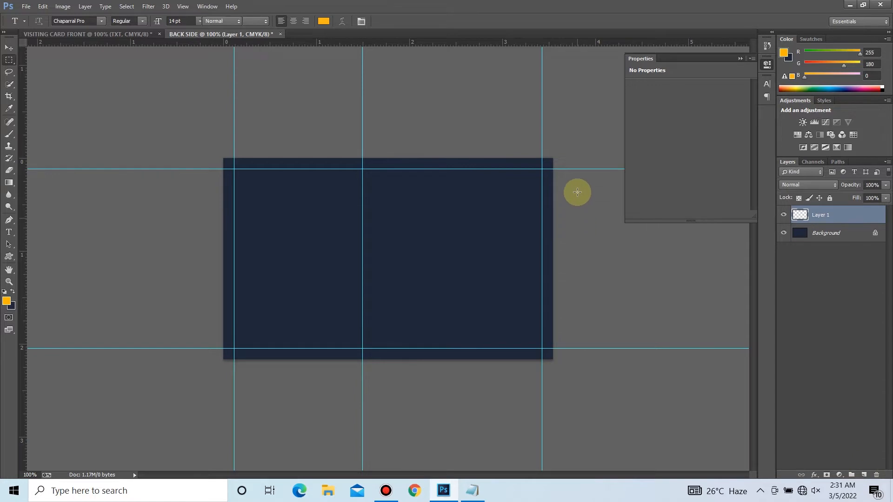
{"action": "key", "text": "m"}
{"action": "left_click_drag", "start_coordinate": [564, 149], "coordinate": [365, 374]}
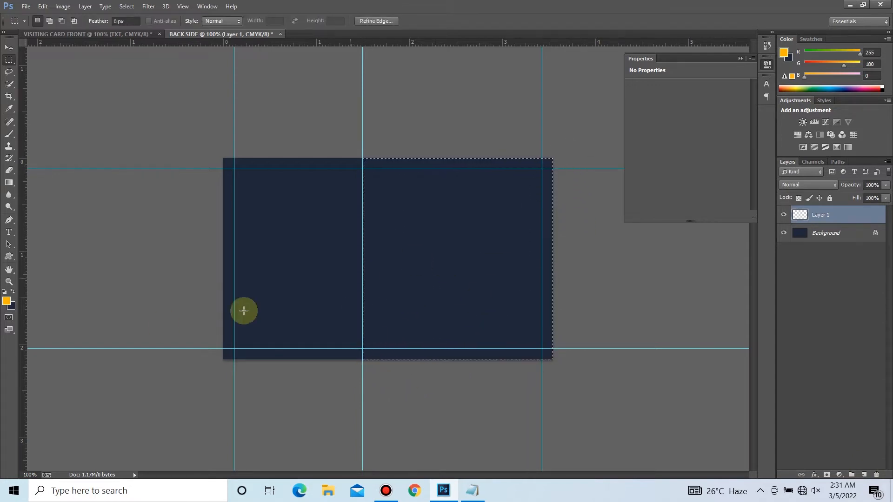
{"action": "left_click", "coordinate": [11, 306]}
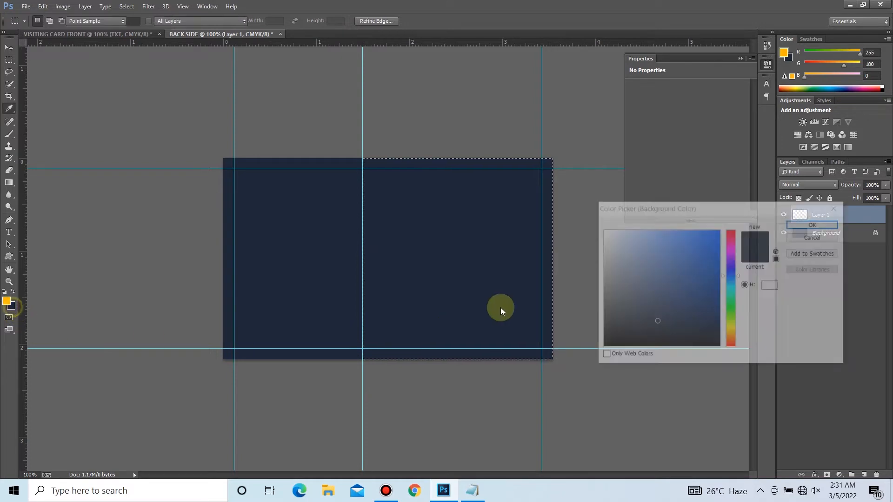
{"action": "key", "text": "Return"}
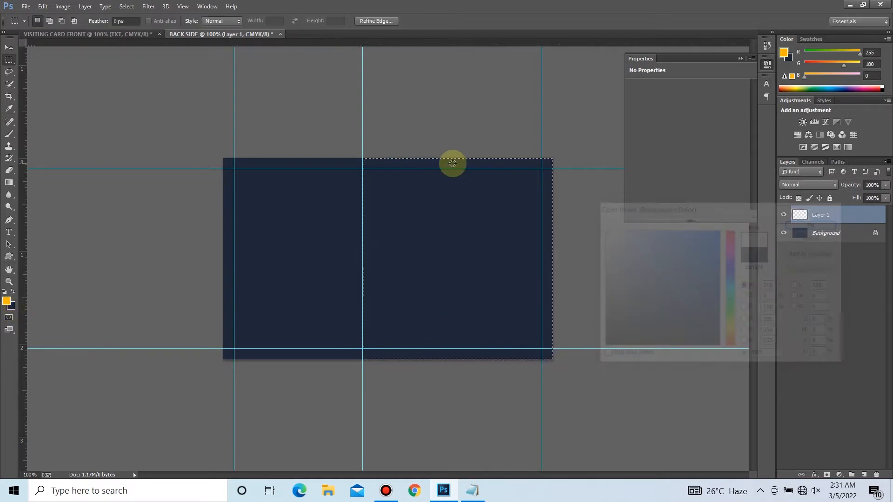
{"action": "key", "text": "ctrl+BackSpace"}
{"action": "key", "text": "ctrl+d"}
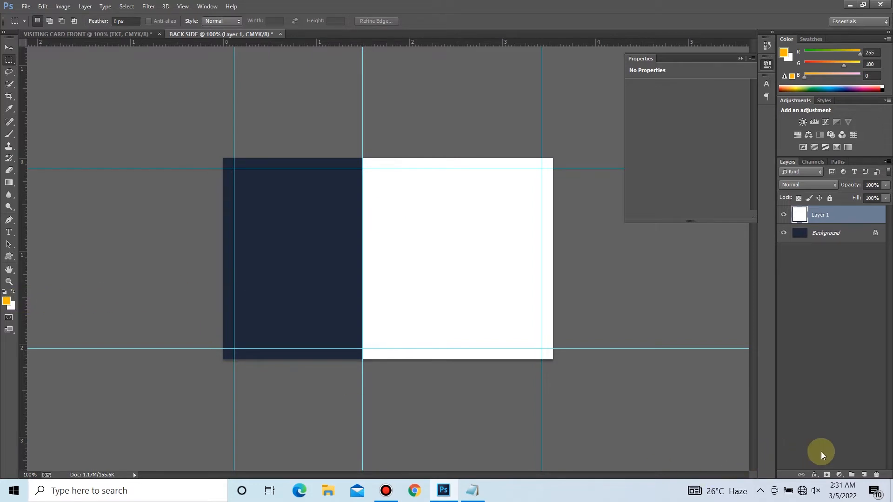
Add a narrow full-height orange stripe on a new layer, along the white area's inner edge
{"action": "left_click", "coordinate": [863, 475]}
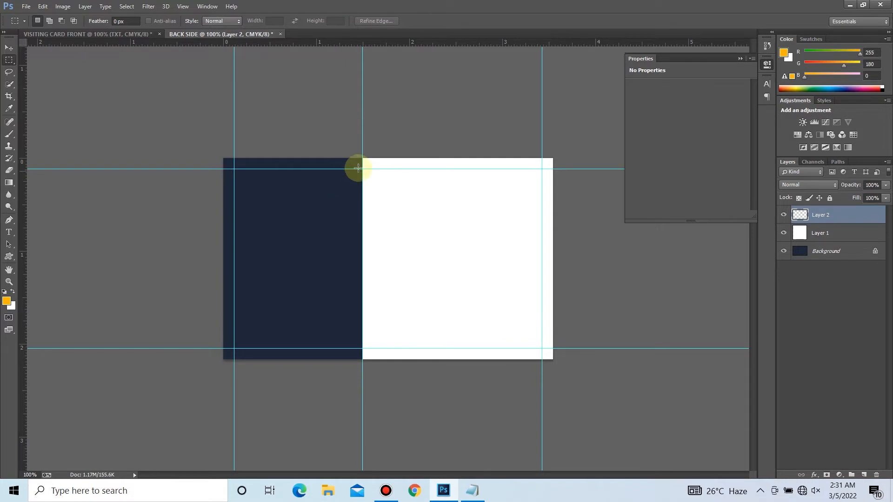
{"action": "left_click_drag", "start_coordinate": [366, 156], "coordinate": [362, 383]}
{"action": "left_click", "coordinate": [361, 383]}
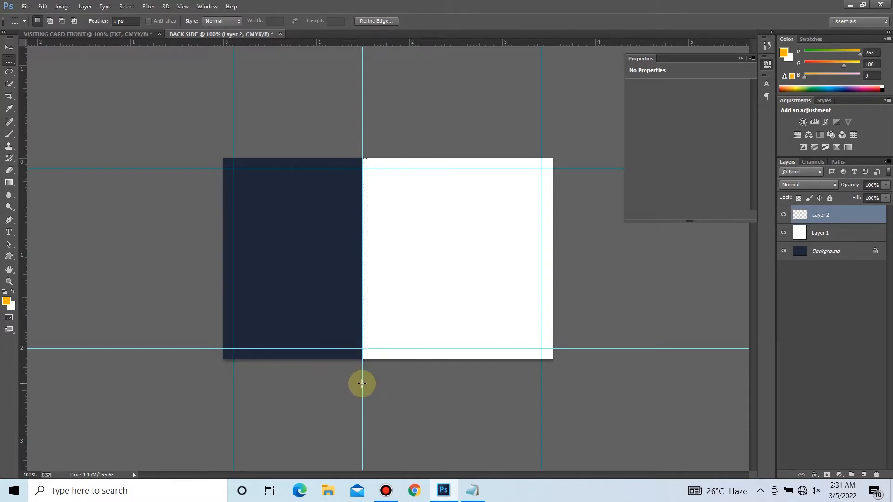
{"action": "key", "text": "alt+BackSpace"}
{"action": "key", "text": "ctrl+d"}
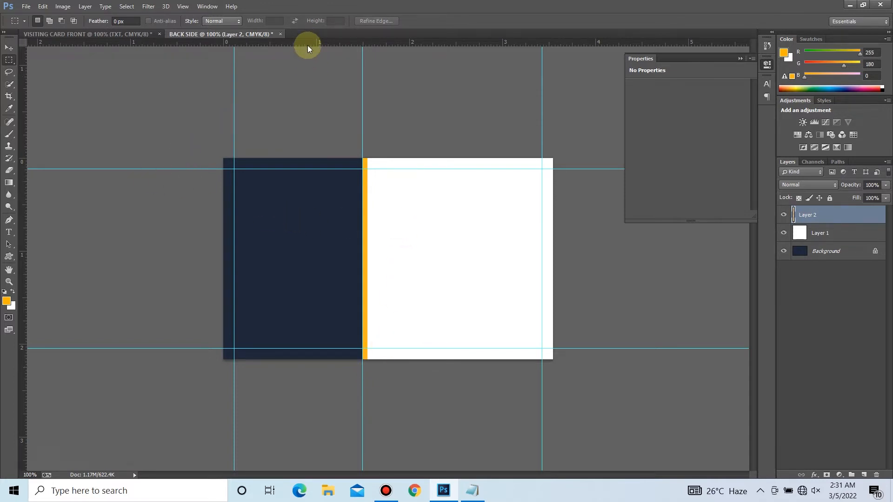
Add two horizontal guides across the card and draw an orange rounded rectangle of 43 × 249 px between them, centred over the stripe
{"action": "left_click_drag", "start_coordinate": [309, 43], "coordinate": [321, 204]}
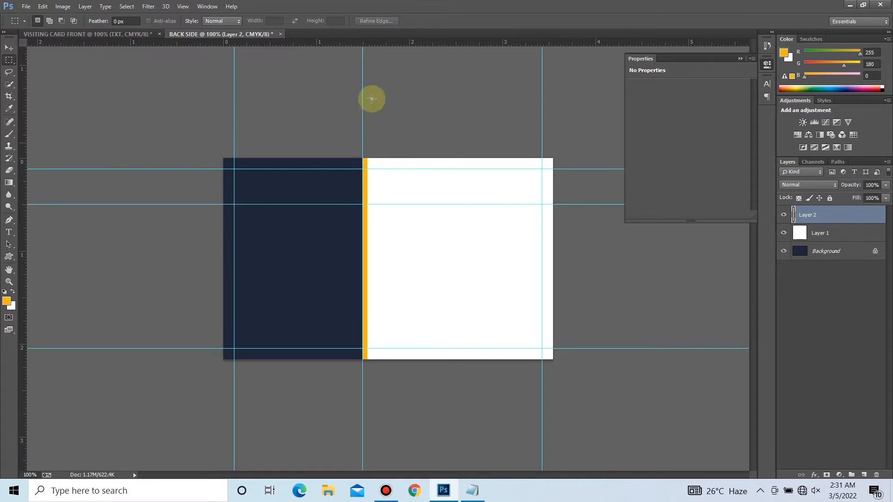
{"action": "left_click_drag", "start_coordinate": [378, 42], "coordinate": [378, 320]}
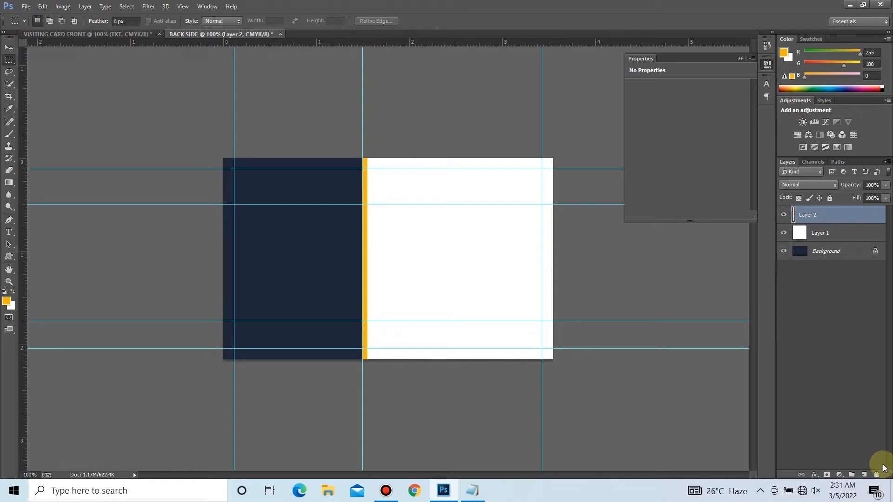
{"action": "left_click", "coordinate": [863, 474]}
{"action": "left_click_drag", "start_coordinate": [357, 205], "coordinate": [375, 318]}
{"action": "key", "text": "ctrl+d"}
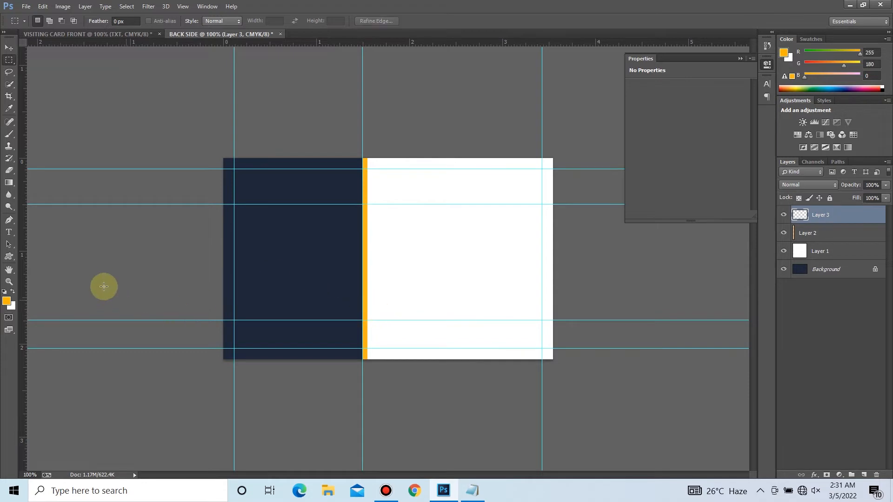
{"action": "left_click", "coordinate": [9, 257]}
{"action": "left_click", "coordinate": [47, 262]}
{"action": "left_click_drag", "start_coordinate": [354, 205], "coordinate": [374, 321]}
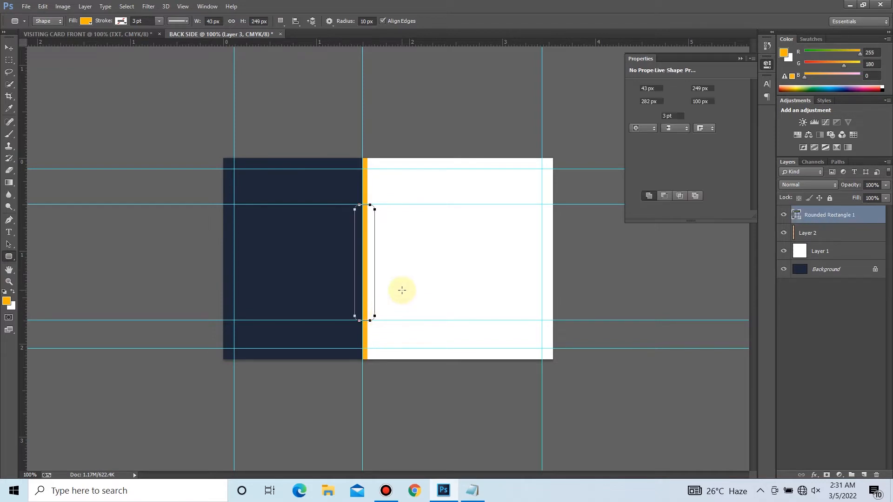
{"action": "key", "text": "Return"}
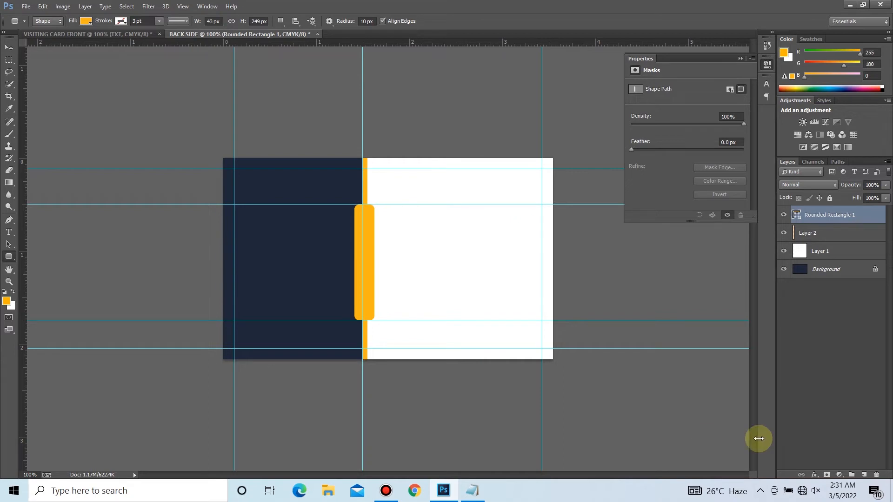
Switch to the VISITING CARD FRONT document and select its SHAPE group
{"action": "left_click", "coordinate": [134, 33]}
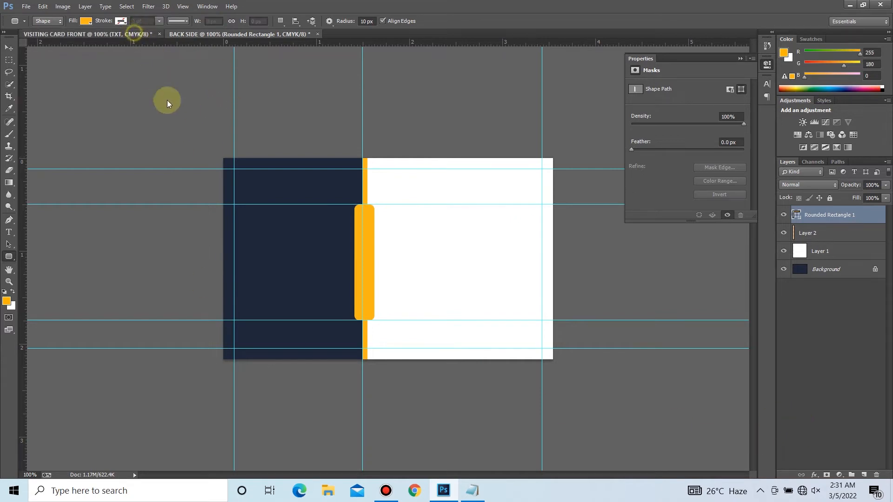
{"action": "right_click", "coordinate": [398, 231], "text": "ctrl"}
{"action": "left_click", "coordinate": [398, 232]}
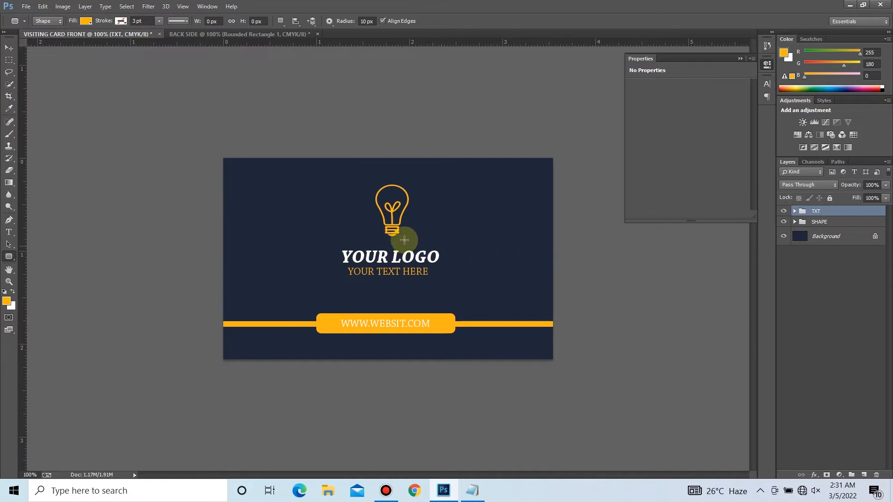
{"action": "right_click", "coordinate": [392, 232], "text": "ctrl"}
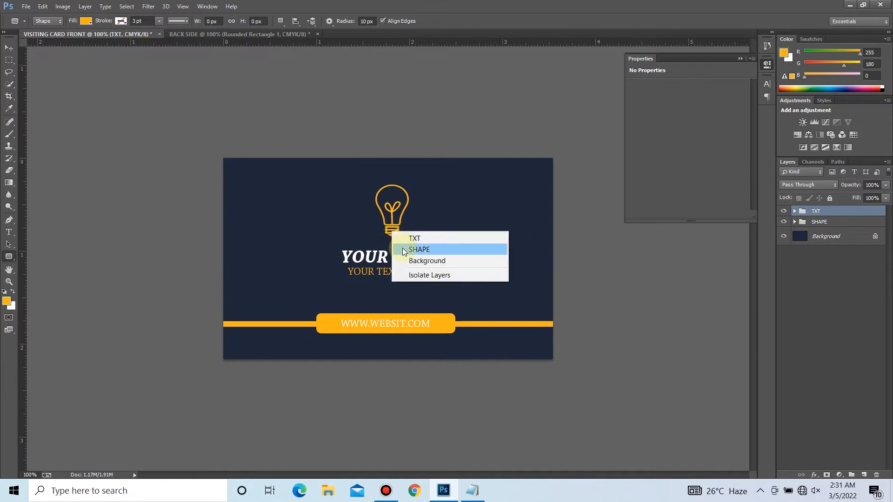
{"action": "left_click", "coordinate": [402, 247]}
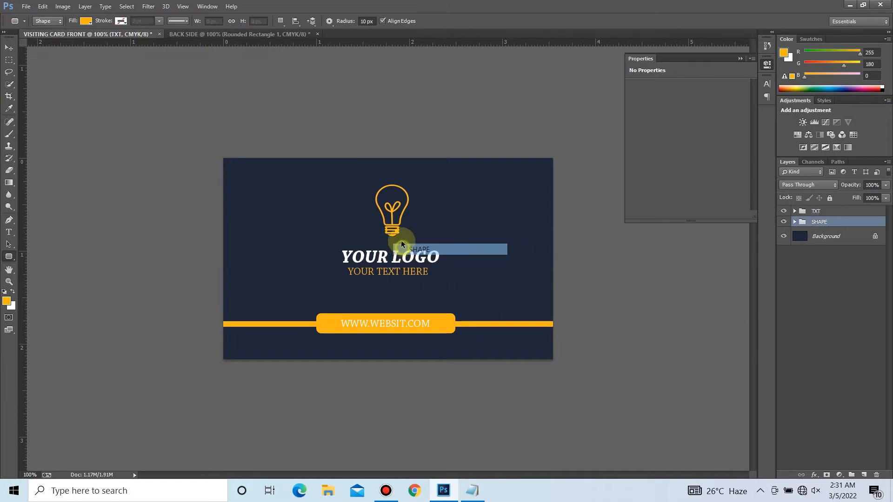
Copy the light bulb shape from the SHAPE group into the navy area of the BACK SIDE document
{"action": "left_click", "coordinate": [9, 48]}
{"action": "left_click_drag", "start_coordinate": [393, 229], "coordinate": [389, 231]}
{"action": "key", "text": "ctrl+z"}
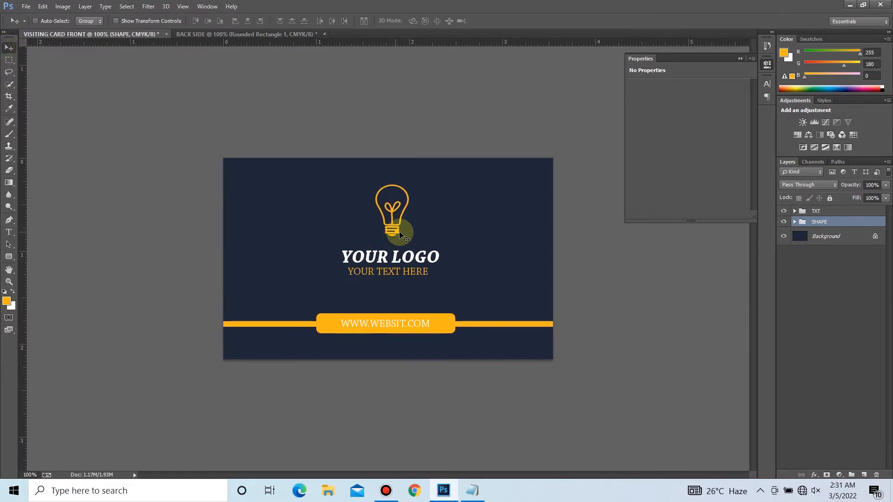
{"action": "left_click", "coordinate": [793, 223]}
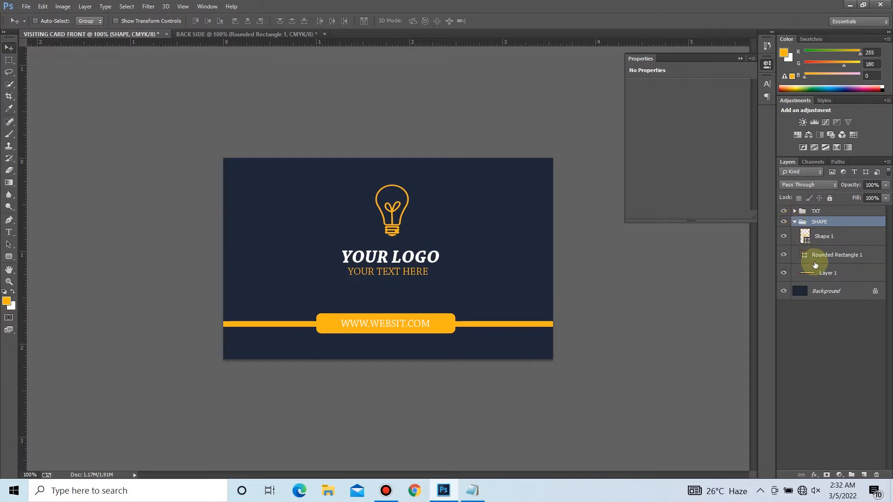
{"action": "left_click", "coordinate": [823, 259]}
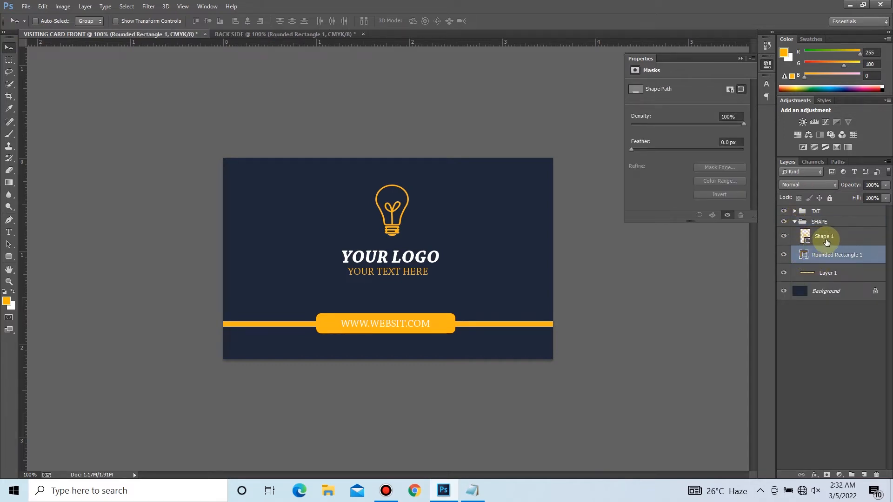
{"action": "left_click", "coordinate": [826, 241]}
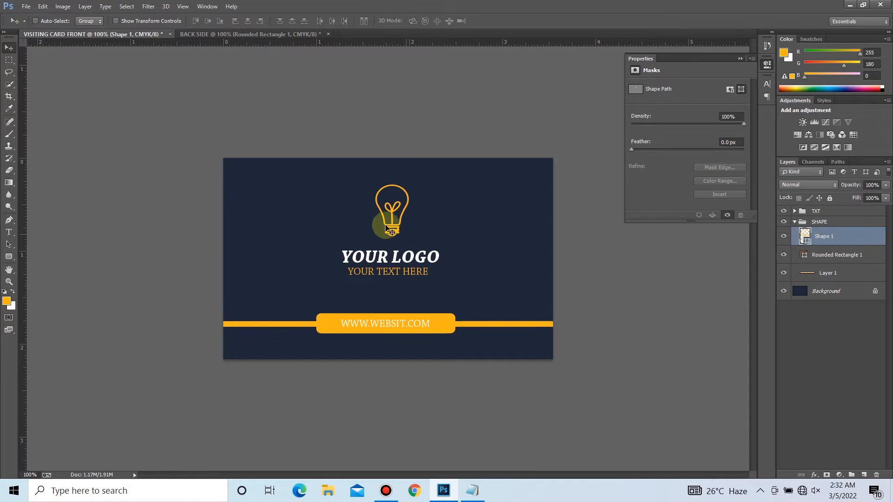
{"action": "left_click_drag", "start_coordinate": [389, 230], "coordinate": [291, 238]}
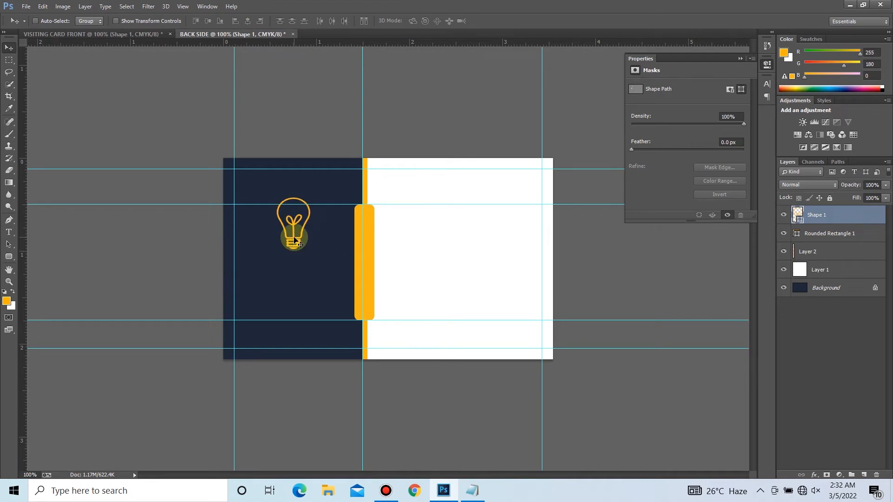
Nudge the light bulb down so its top sits just below the upper inner guide
{"action": "key", "text": "shift+Down"}
{"action": "key", "text": "shift+Down"}
{"action": "key", "text": "Up"}
{"action": "key", "text": "Up"}
{"action": "key", "text": "Up"}
{"action": "key", "text": "Up"}
{"action": "key", "text": "Up"}
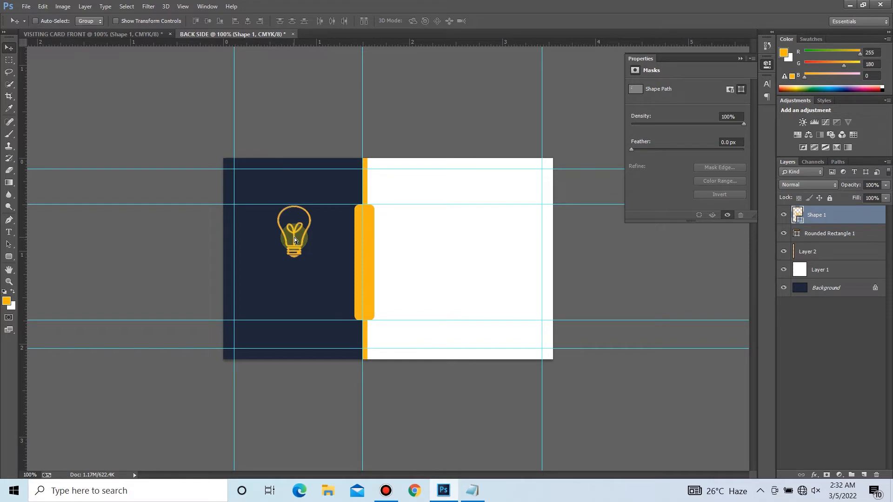
{"action": "left_click", "coordinate": [294, 240]}
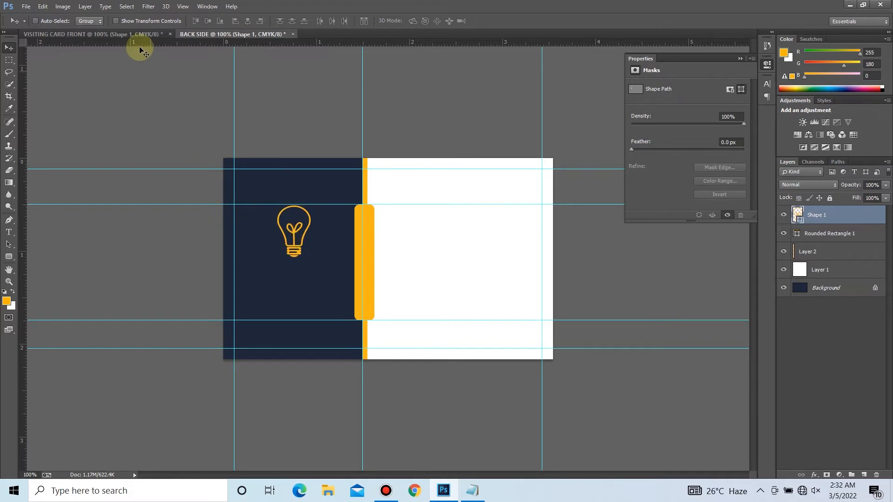
Copy the front card's TXT group with YOUR LOGO, YOUR TEXT HERE and the website text into the navy area, below the bulb
{"action": "left_click", "coordinate": [126, 34]}
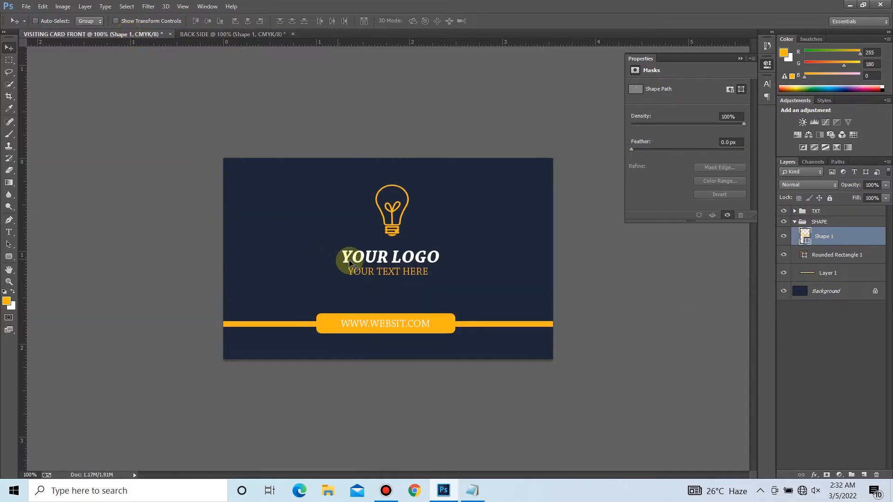
{"action": "right_click", "coordinate": [364, 261]}
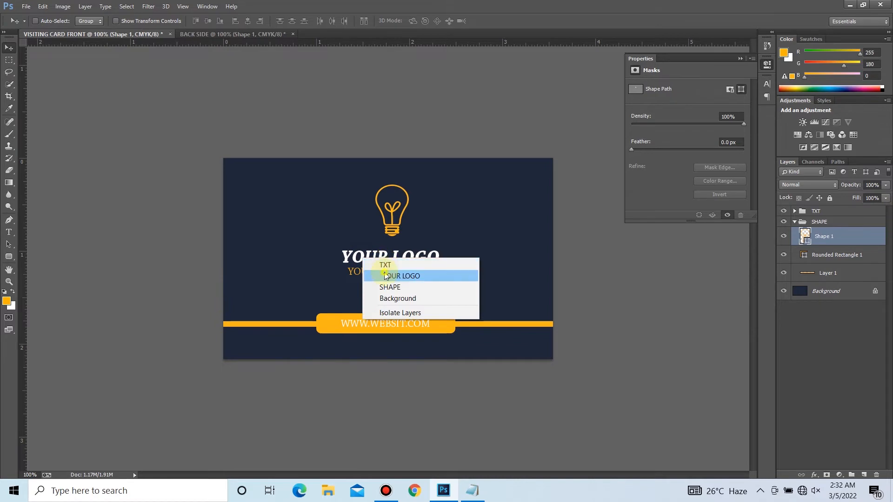
{"action": "left_click", "coordinate": [384, 274]}
{"action": "right_click", "coordinate": [384, 275]}
{"action": "left_click", "coordinate": [397, 288], "text": "shift"}
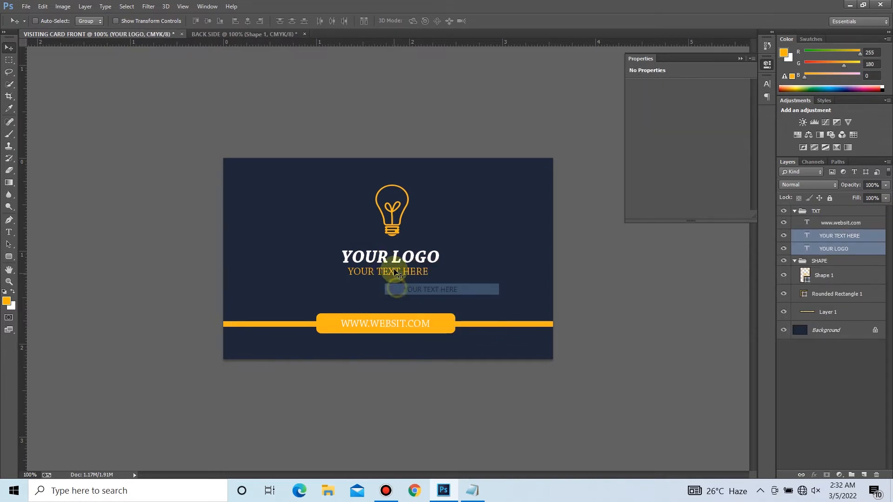
{"action": "left_click_drag", "start_coordinate": [394, 263], "coordinate": [296, 126]}
{"action": "left_click_drag", "start_coordinate": [327, 193], "coordinate": [307, 281]}
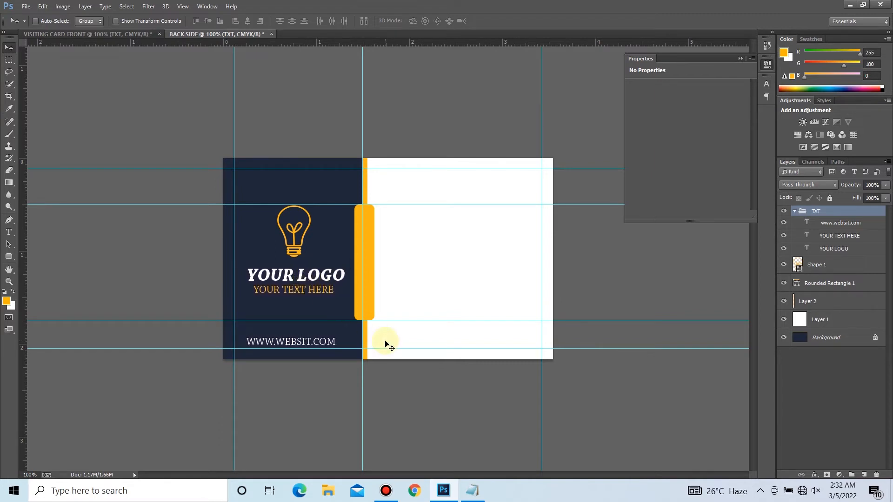
Nudge the TXT group slightly down and right to centre its text in the navy area beneath the bulb
{"action": "key", "text": "Down"}
{"action": "key", "text": "Down"}
{"action": "key", "text": "Down"}
{"action": "key", "text": "Down"}
{"action": "key", "text": "Down"}
{"action": "key", "text": "Down"}
{"action": "key", "text": "Down"}
{"action": "key", "text": "Right"}
{"action": "key", "text": "Right"}
{"action": "key", "text": "Right"}
{"action": "key", "text": "Right"}
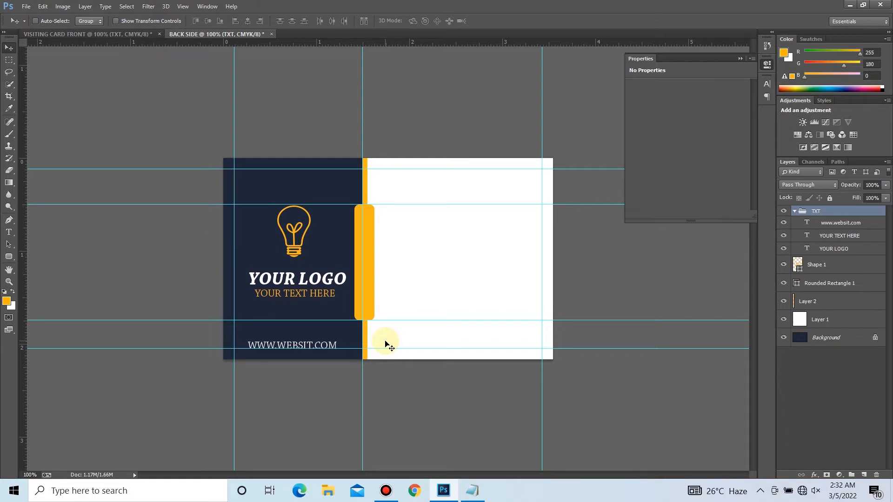
{"action": "key", "text": "Right"}
{"action": "key", "text": "Up"}
{"action": "key", "text": "Up"}
{"action": "key", "text": "Up"}
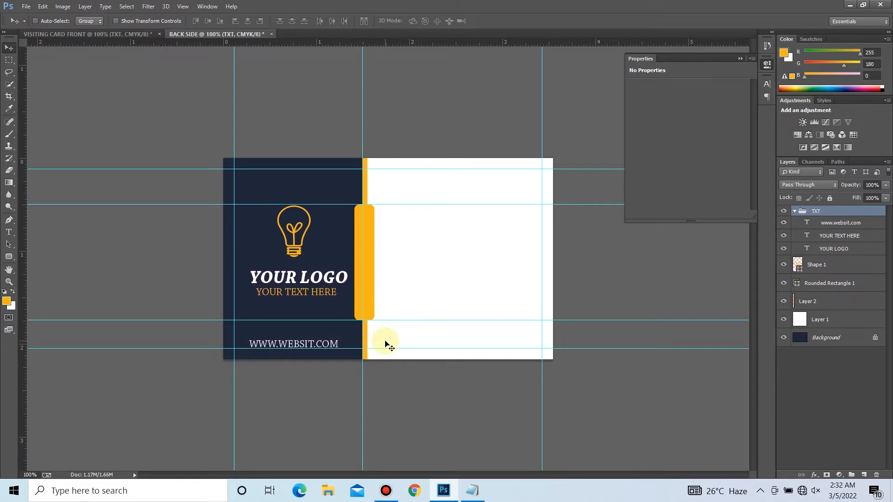
{"action": "key", "text": "Down"}
{"action": "key", "text": "Down"}
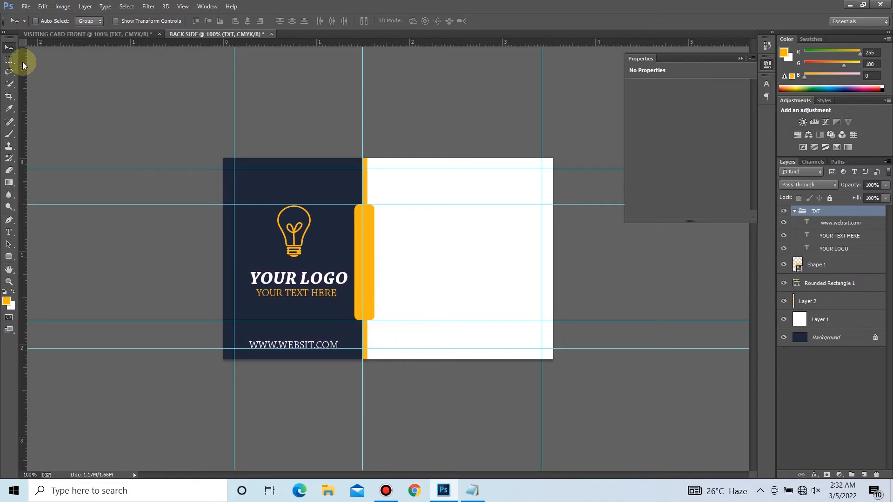
Duplicate the YOUR LOGO text layer and try to reposition the text
{"action": "right_click", "coordinate": [338, 285]}
{"action": "left_click", "coordinate": [363, 301]}
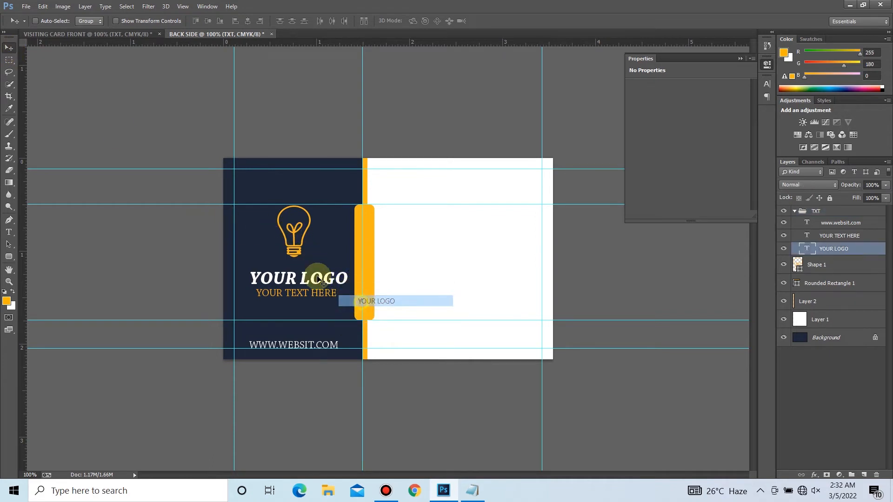
{"action": "key", "text": "ctrl+j"}
{"action": "left_click_drag", "start_coordinate": [298, 274], "coordinate": [299, 274]}
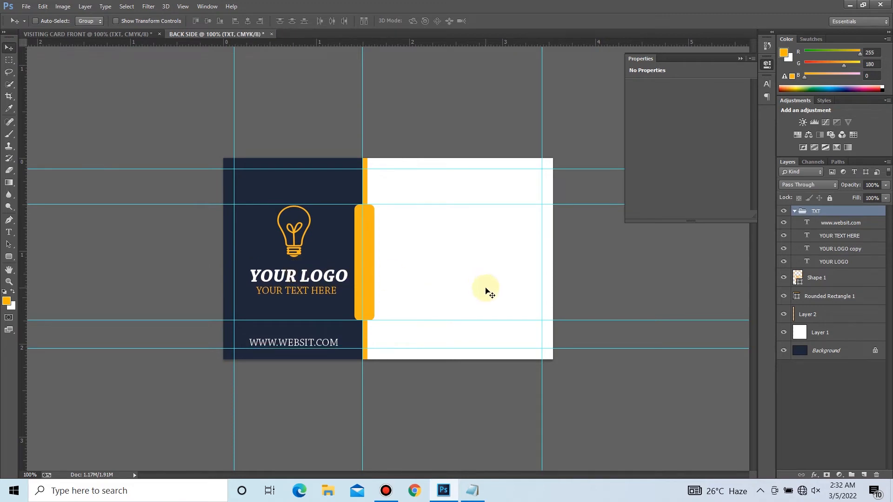
Copy the person's full name from the Notepad file into a new text layer and place it near the white panel's upper edge
{"action": "left_click", "coordinate": [839, 237]}
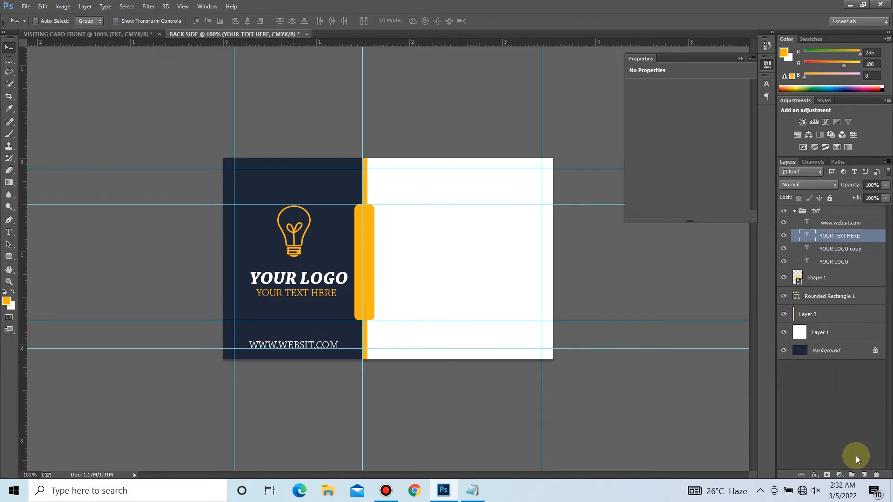
{"action": "left_click", "coordinate": [862, 473]}
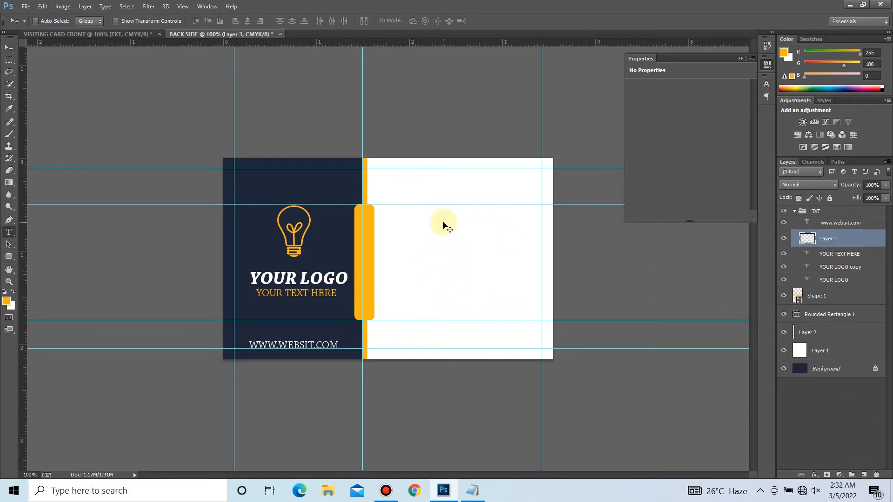
{"action": "key", "text": "t"}
{"action": "left_click", "coordinate": [407, 199]}
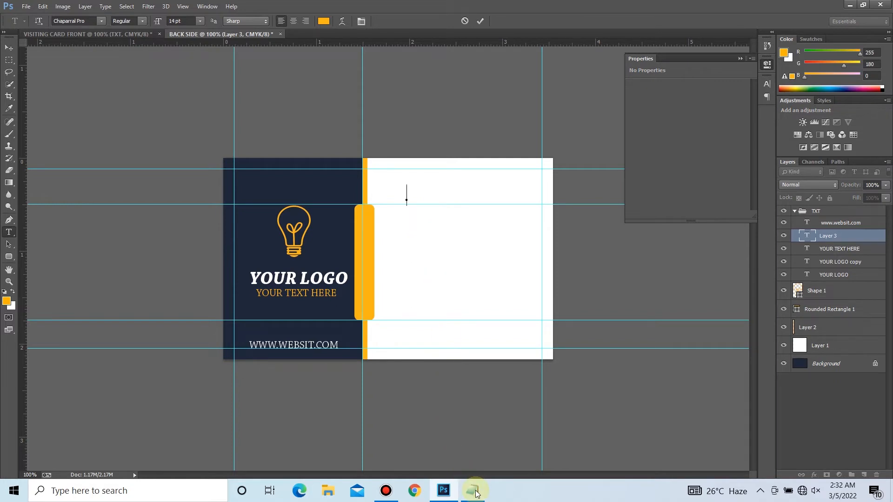
{"action": "left_click", "coordinate": [474, 491]}
{"action": "left_click_drag", "start_coordinate": [95, 85], "coordinate": [37, 84]}
{"action": "key", "text": "ctrl+c"}
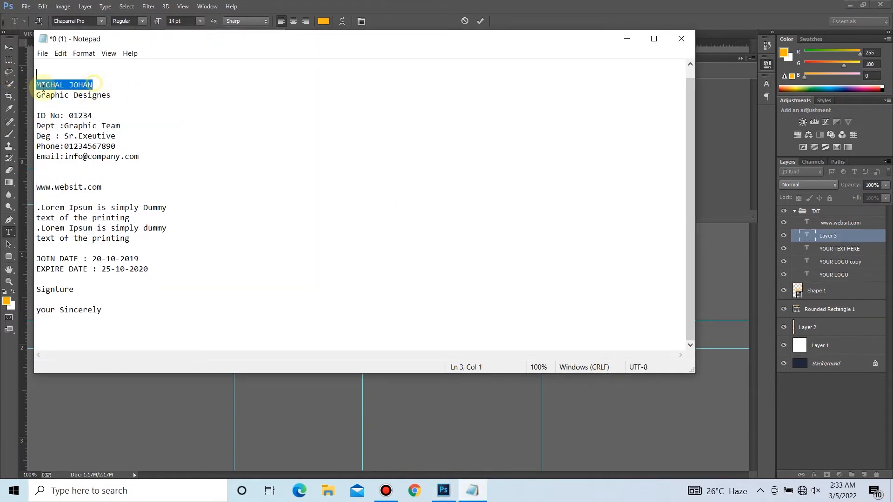
{"action": "left_click", "coordinate": [381, 415]}
{"action": "key", "text": "ctrl+v"}
{"action": "left_click_drag", "start_coordinate": [533, 261], "coordinate": [405, 256]}
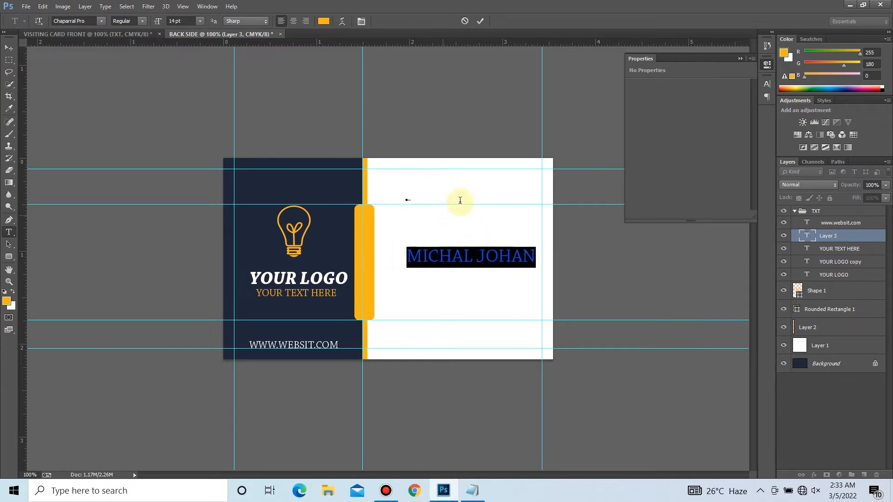
{"action": "left_click", "coordinate": [481, 21]}
{"action": "left_click_drag", "start_coordinate": [492, 255], "coordinate": [350, 167]}
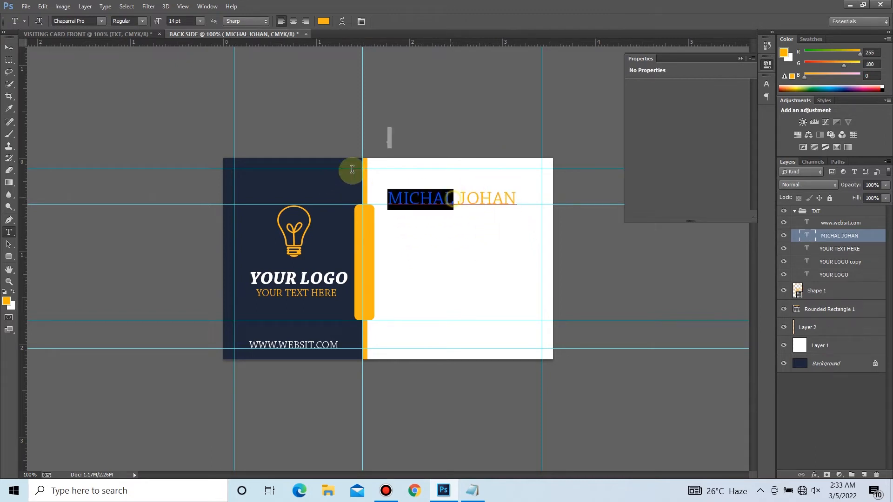
Set the first name in the name text to Bold
{"action": "left_click", "coordinate": [144, 22]}
{"action": "left_click", "coordinate": [148, 59]}
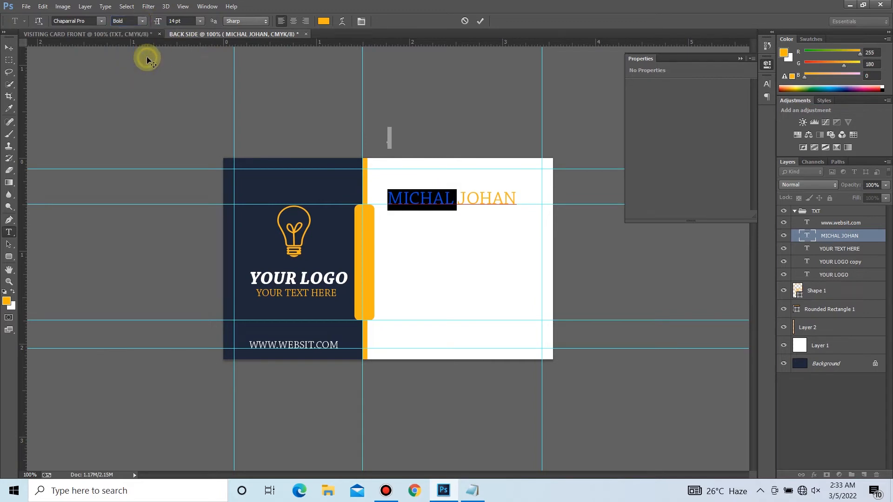
{"action": "left_click", "coordinate": [479, 22]}
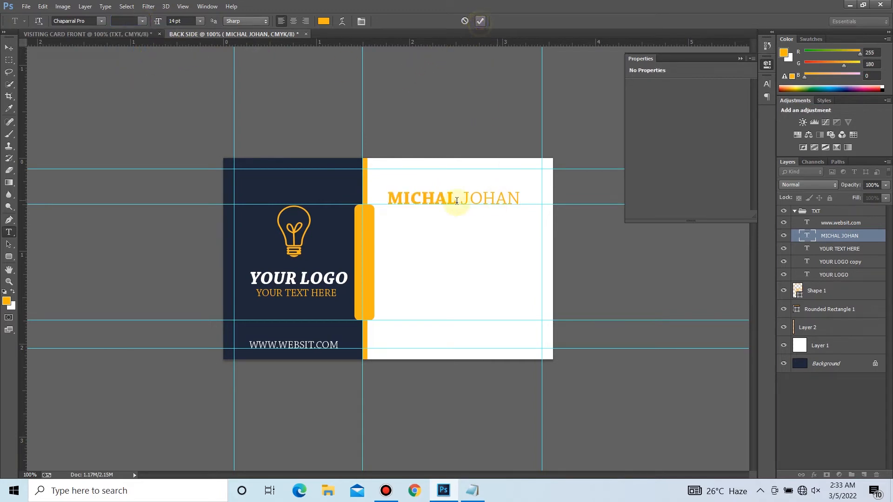
Recolour the full name text on the white panel to dark grey 2b2b2b
{"action": "left_click_drag", "start_coordinate": [518, 198], "coordinate": [364, 198]}
{"action": "left_click", "coordinate": [322, 22]}
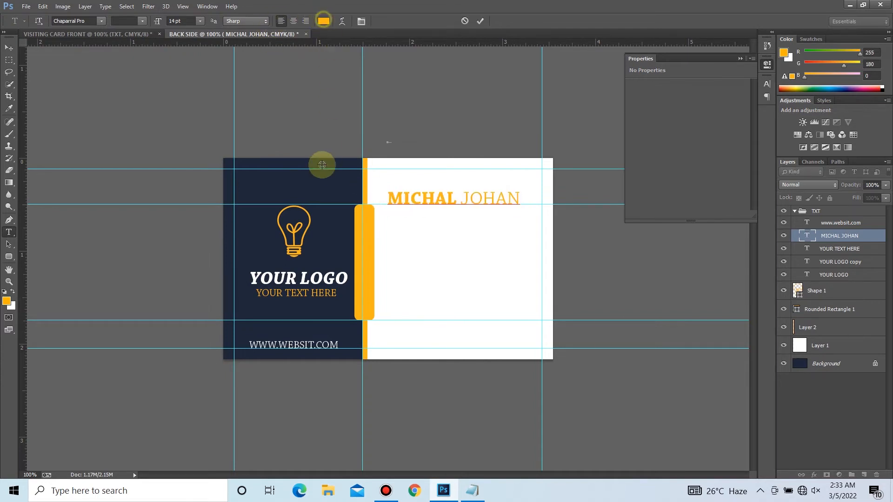
{"action": "left_click_drag", "start_coordinate": [612, 295], "coordinate": [588, 328]}
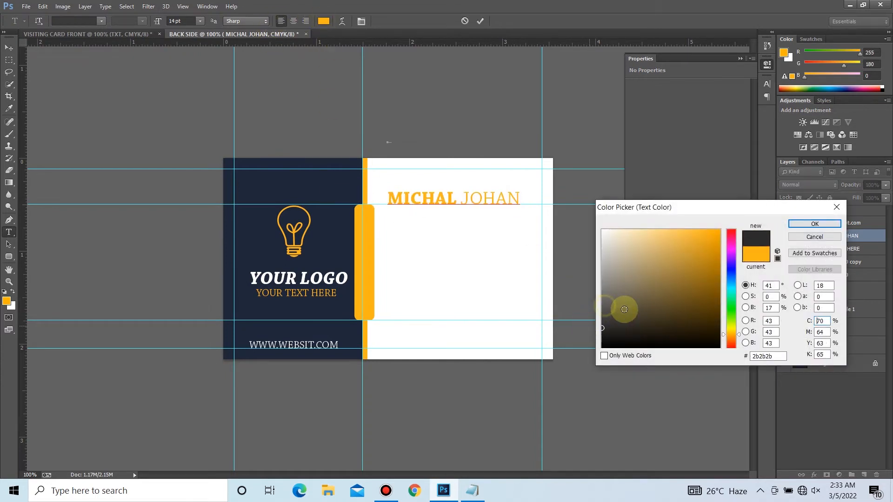
{"action": "key", "text": "Return"}
{"action": "key", "text": "ctrl+Return"}
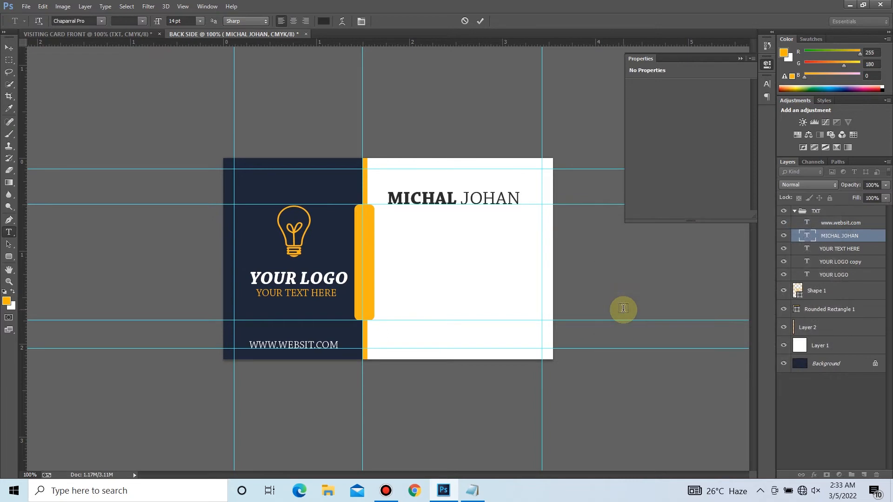
Set the name text to Chaparral Pro Bold Italic, with the last name in Light Italic
{"action": "left_click_drag", "start_coordinate": [510, 194], "coordinate": [380, 194]}
{"action": "left_click", "coordinate": [142, 21]}
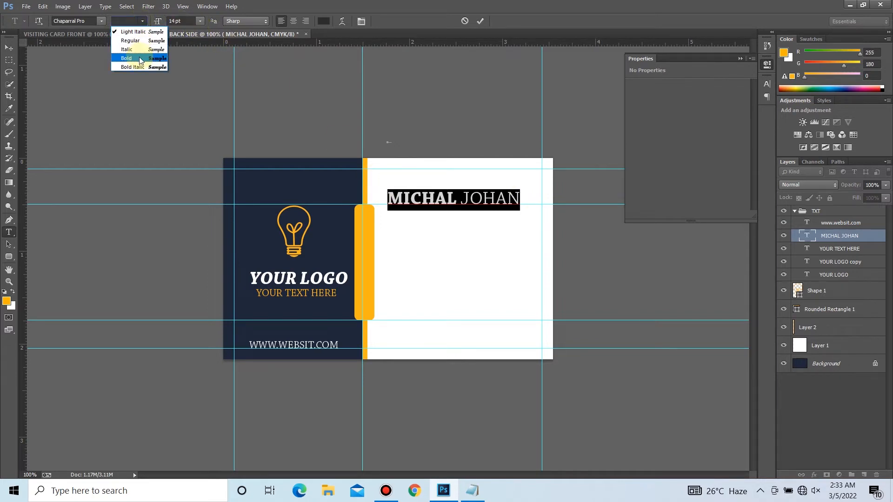
{"action": "left_click", "coordinate": [139, 66]}
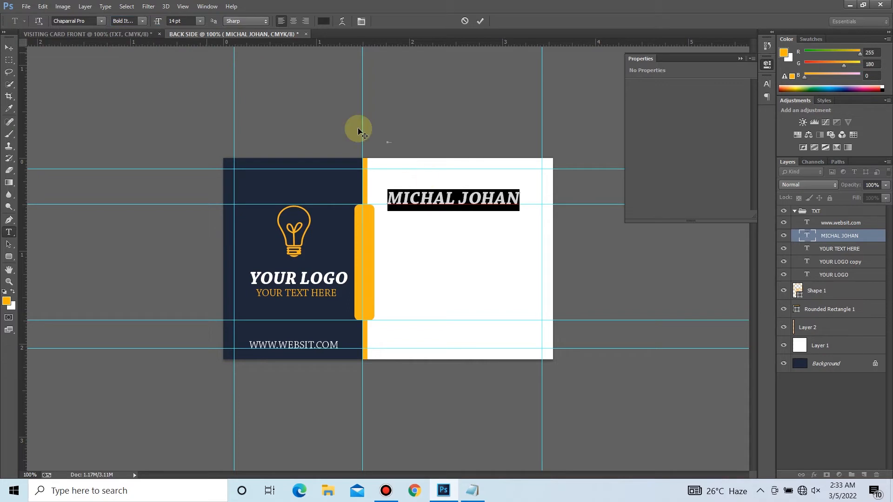
{"action": "left_click", "coordinate": [467, 199]}
{"action": "left_click_drag", "start_coordinate": [463, 195], "coordinate": [535, 194]}
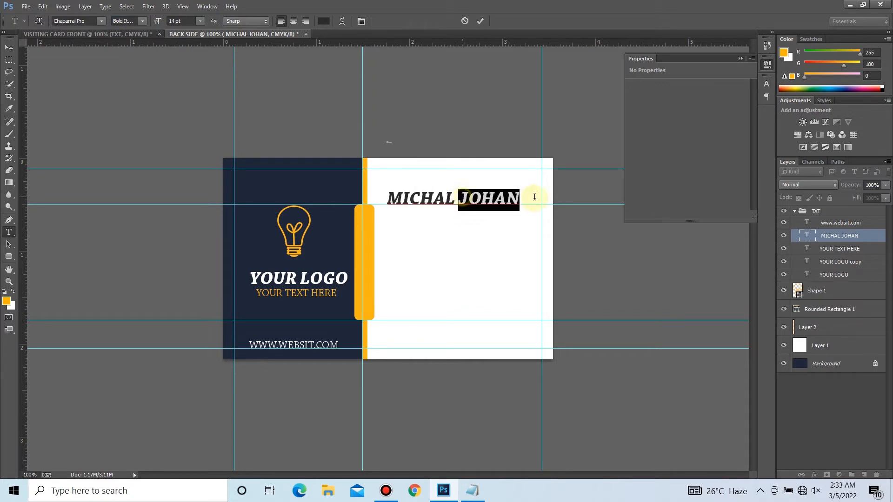
{"action": "left_click", "coordinate": [141, 21]}
{"action": "left_click", "coordinate": [134, 21]}
{"action": "left_click", "coordinate": [479, 21]}
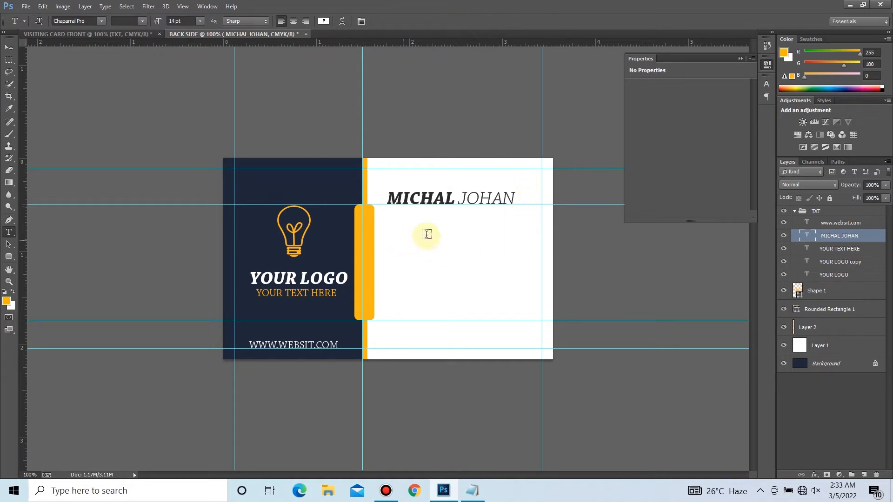
Switch to Notepad, correct the job title to Graphic Designer and copy that line
{"action": "left_click", "coordinate": [472, 491]}
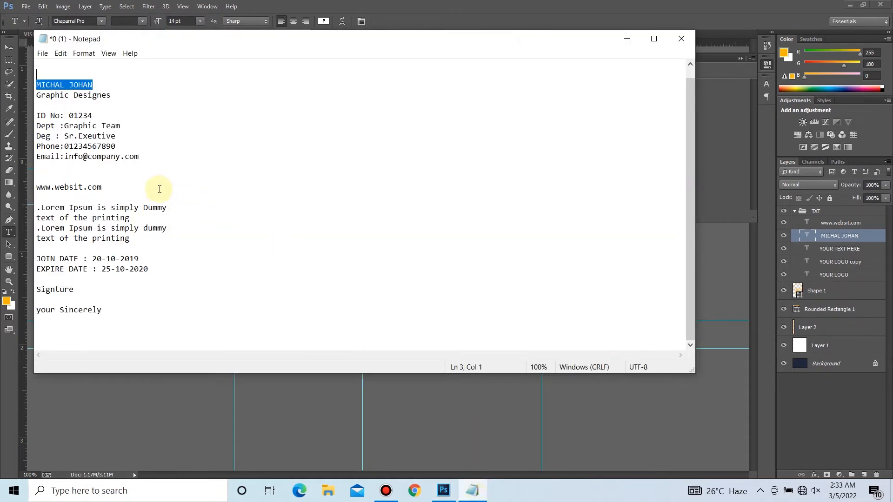
{"action": "left_click_drag", "start_coordinate": [107, 95], "coordinate": [112, 95]}
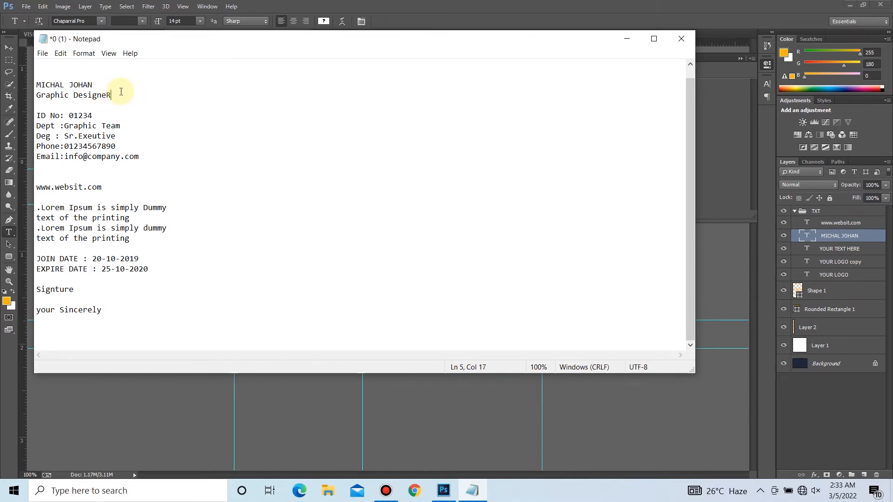
{"action": "left_click_drag", "start_coordinate": [114, 96], "coordinate": [38, 96]}
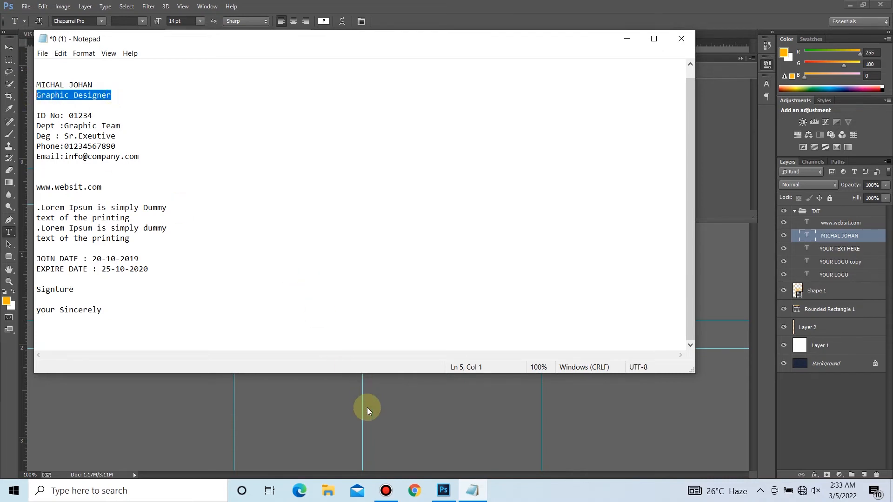
Return to the Photoshop card and add GRAPHIC DESIGNER on a new text layer directly below the name
{"action": "left_click", "coordinate": [367, 408]}
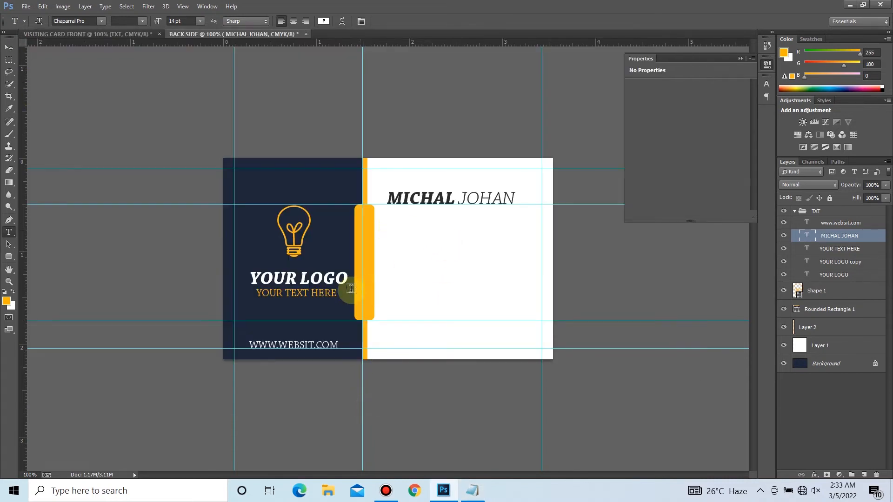
{"action": "left_click", "coordinate": [865, 475]}
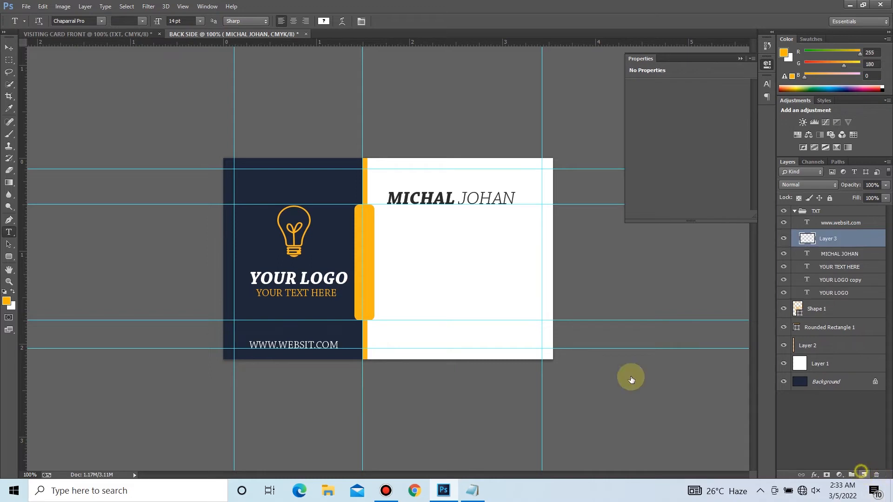
{"action": "left_click", "coordinate": [389, 219]}
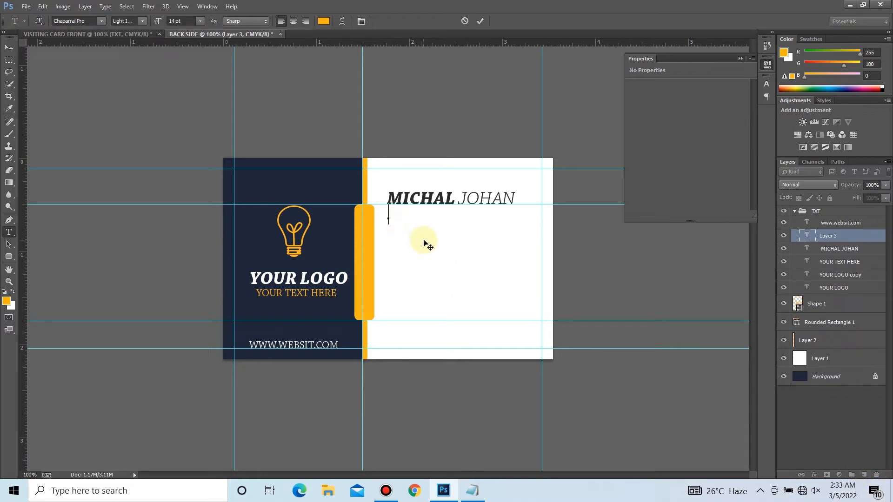
{"action": "type", "text": "GRAPHIC DESIGNER"}
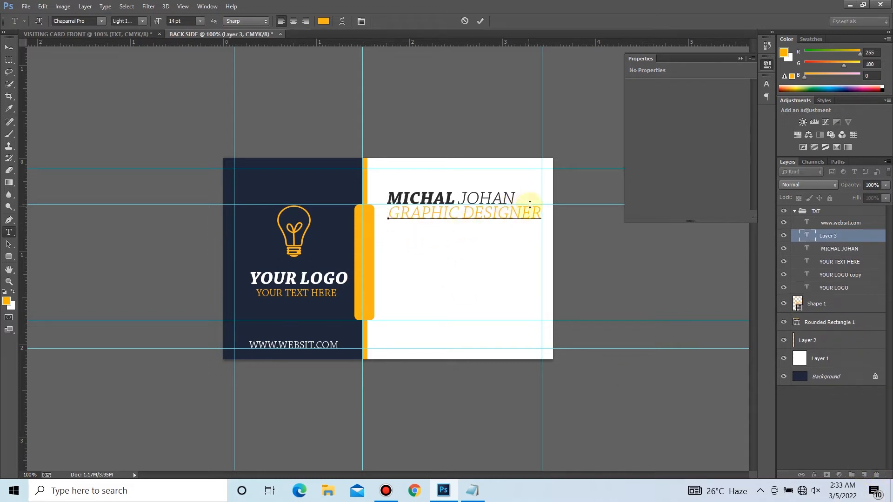
{"action": "left_click", "coordinate": [481, 23]}
Scale the GRAPHIC DESIGNER text down to about 6.83 pt, aligned beneath the start of the name
{"action": "key", "text": "ctrl+t"}
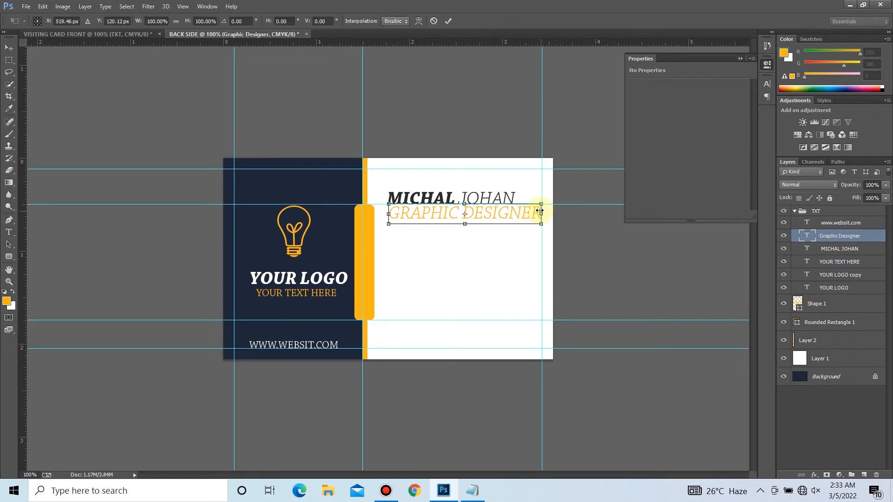
{"action": "left_click_drag", "start_coordinate": [540, 204], "coordinate": [502, 219]}
{"action": "key", "text": "Return"}
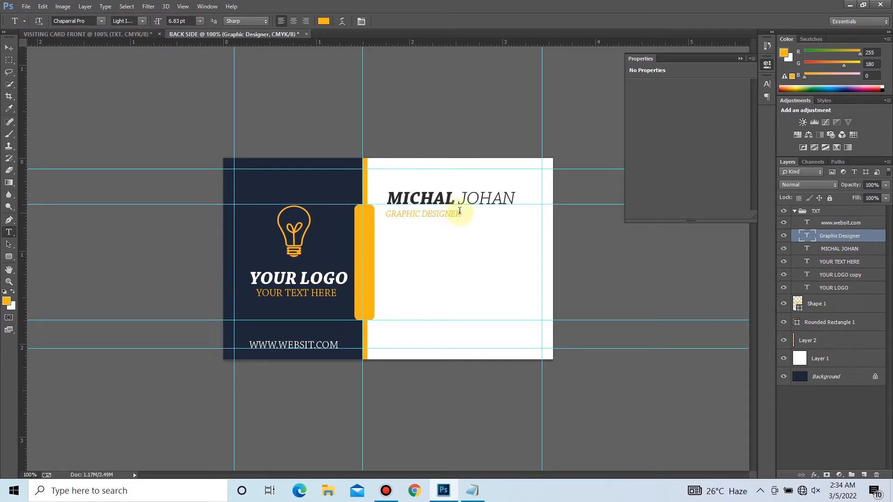
Recolour the GRAPHIC DESIGNER text with the dark grey sampled from the name above it
{"action": "left_click_drag", "start_coordinate": [458, 215], "coordinate": [462, 216]}
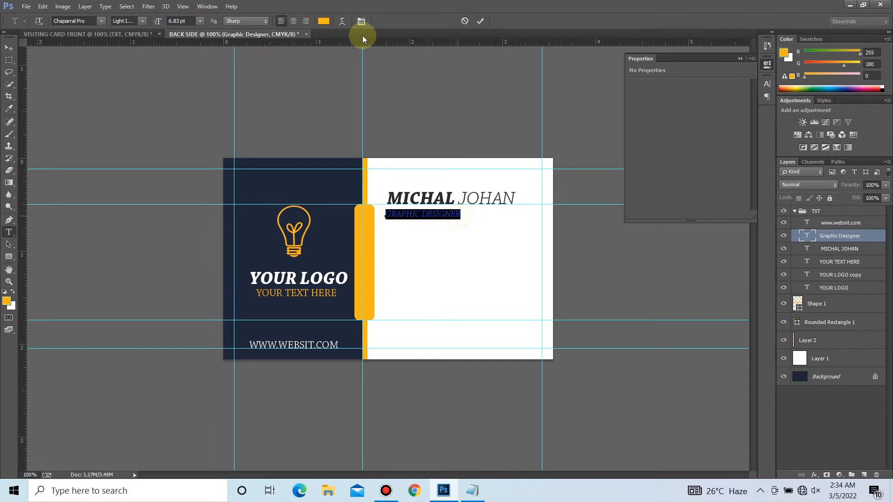
{"action": "left_click", "coordinate": [324, 21]}
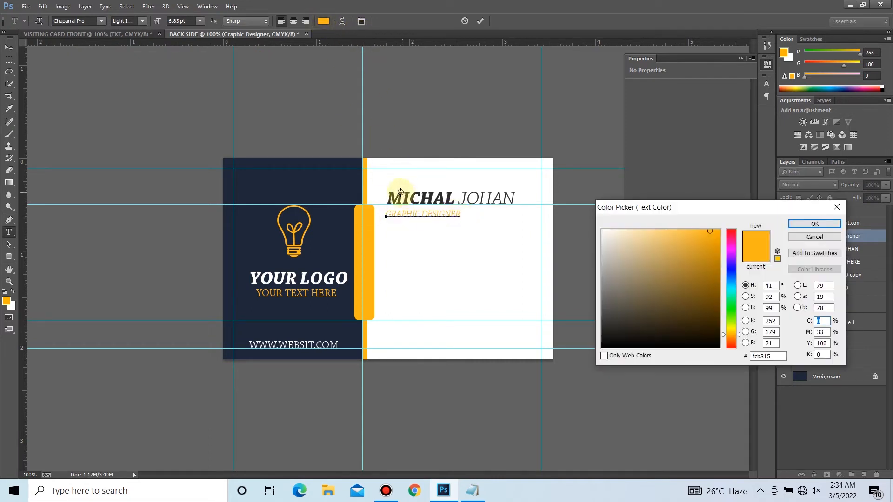
{"action": "left_click", "coordinate": [398, 196]}
{"action": "key", "text": "Return"}
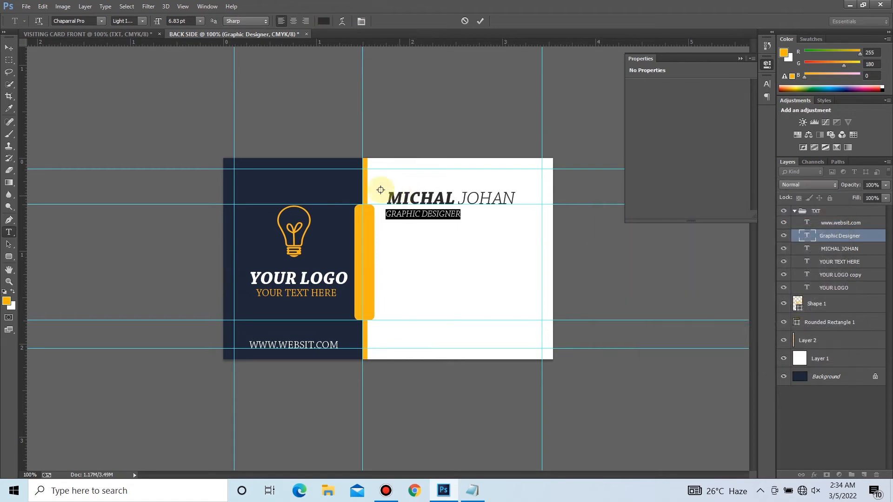
Try the Gadugi font on the GRAPHIC DESIGNER text, then change it to Myanmar Text Regular
{"action": "left_click", "coordinate": [101, 21]}
{"action": "left_click", "coordinate": [133, 148]}
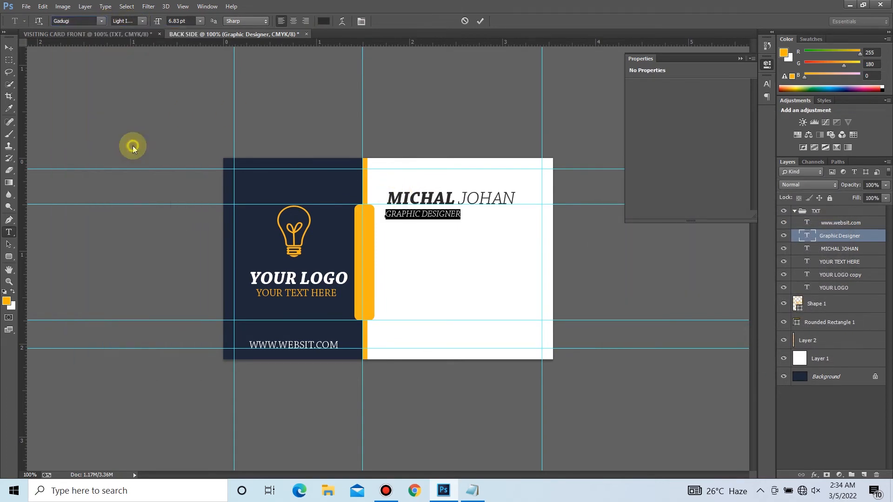
{"action": "left_click", "coordinate": [102, 22]}
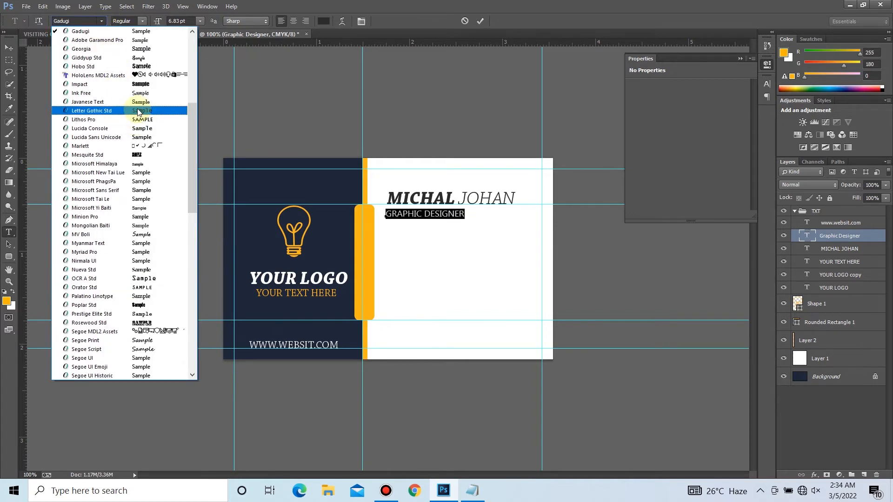
{"action": "left_click", "coordinate": [148, 240]}
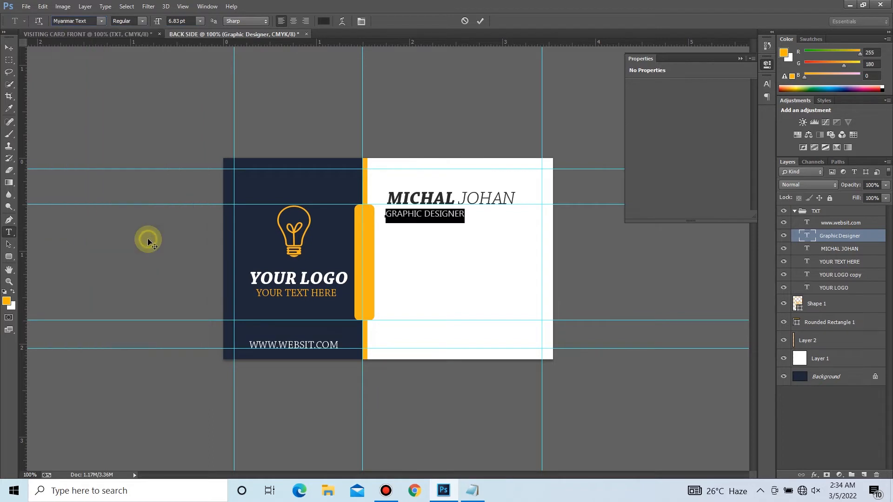
{"action": "left_click", "coordinate": [479, 21]}
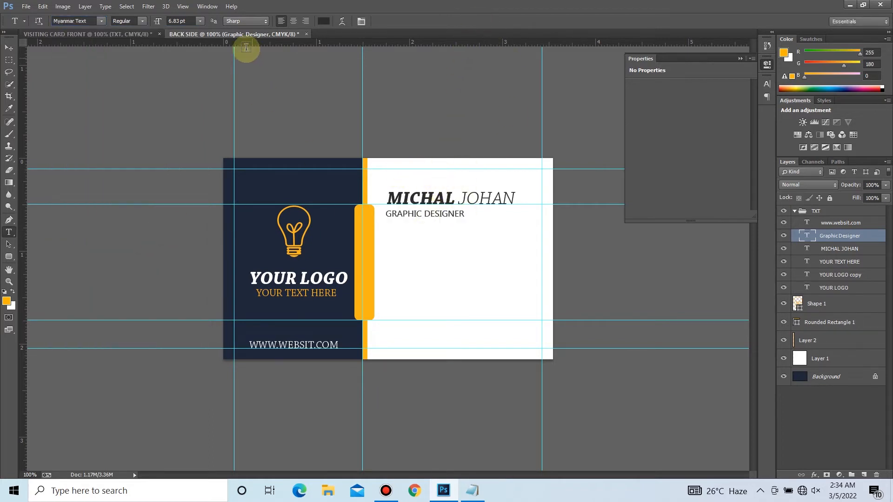
{"action": "left_click", "coordinate": [142, 21]}
{"action": "key", "text": "ctrl+t"}
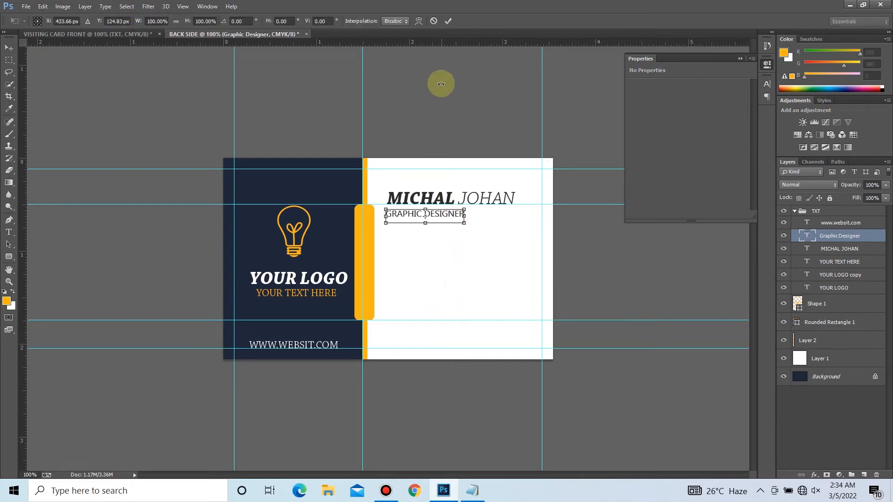
{"action": "left_click", "coordinate": [447, 22]}
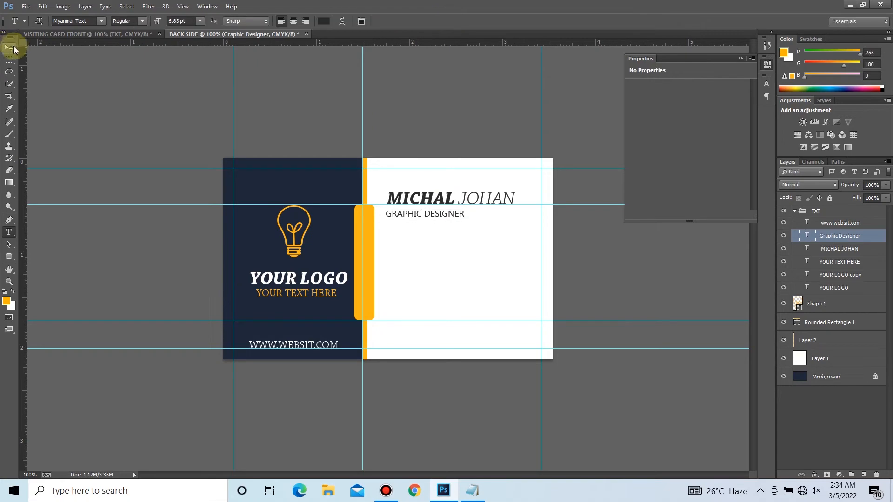
Change the font of the GRAPHIC DESIGNER text layer to Segoe UI Symbol
{"action": "left_click", "coordinate": [100, 21]}
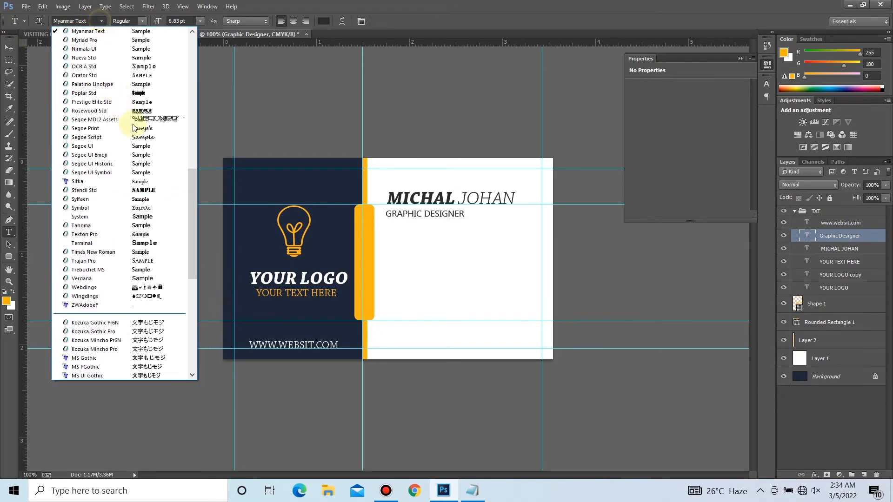
{"action": "left_click", "coordinate": [158, 172]}
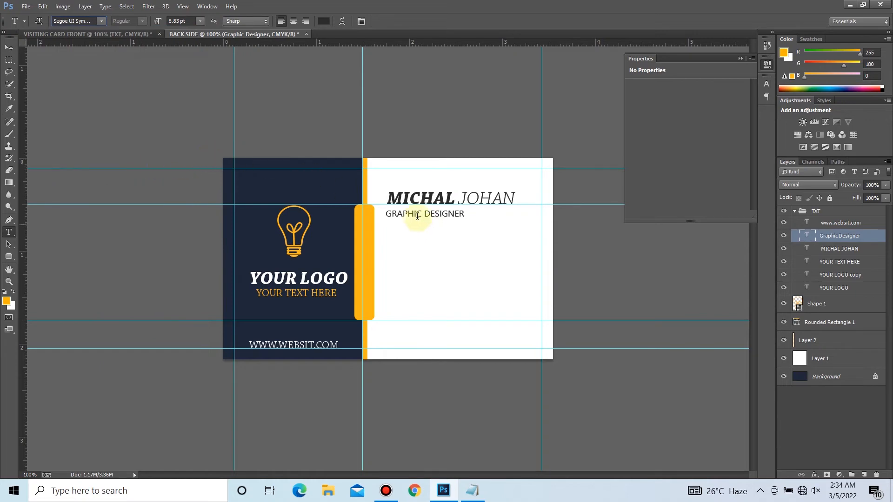
Change the font of the GRAPHIC DESIGNER text to Calibri
{"action": "left_click", "coordinate": [387, 212]}
{"action": "key", "text": "ctrl+a"}
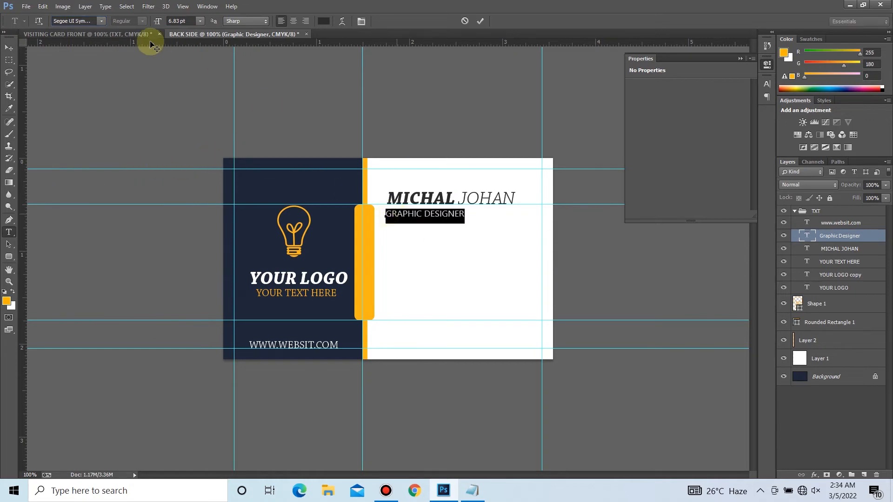
{"action": "left_click", "coordinate": [101, 21]}
{"action": "left_click_drag", "start_coordinate": [187, 241], "coordinate": [188, 62]}
{"action": "left_click", "coordinate": [160, 83]}
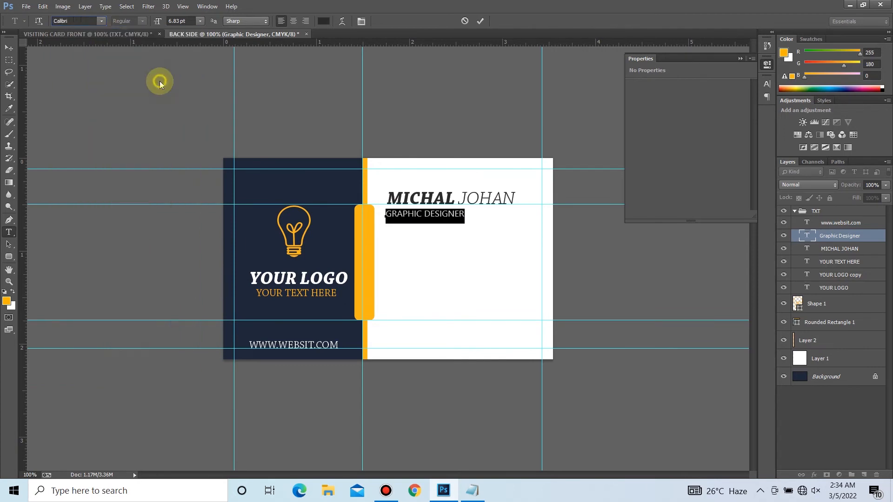
{"action": "left_click", "coordinate": [480, 20]}
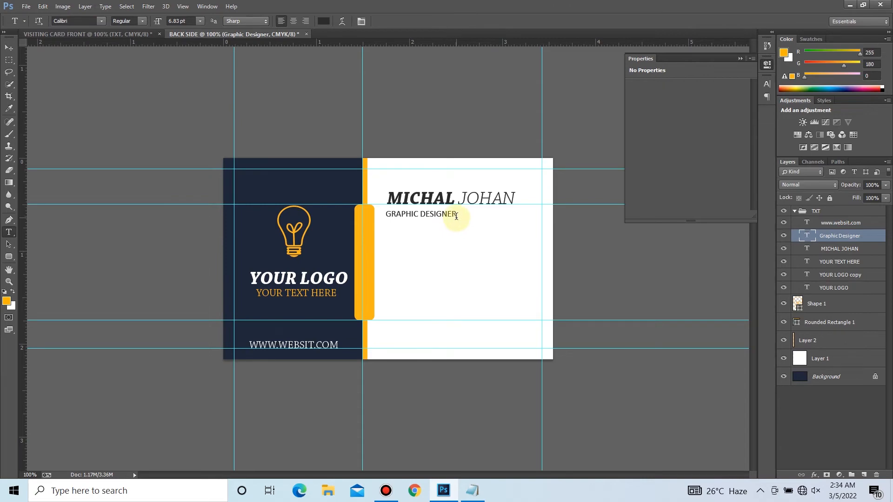
{"action": "left_click", "coordinate": [480, 499]}
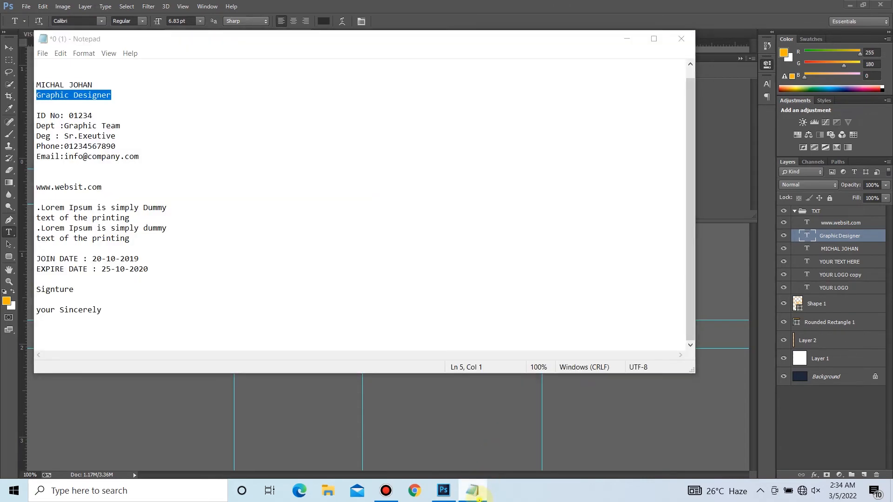
{"action": "left_click", "coordinate": [479, 493]}
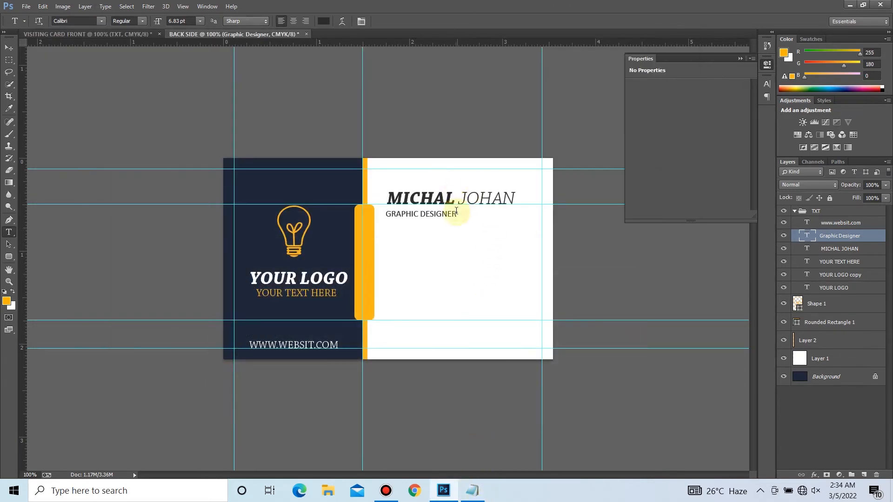
{"action": "left_click_drag", "start_coordinate": [456, 214], "coordinate": [383, 213]}
{"action": "key", "text": "ctrl+h"}
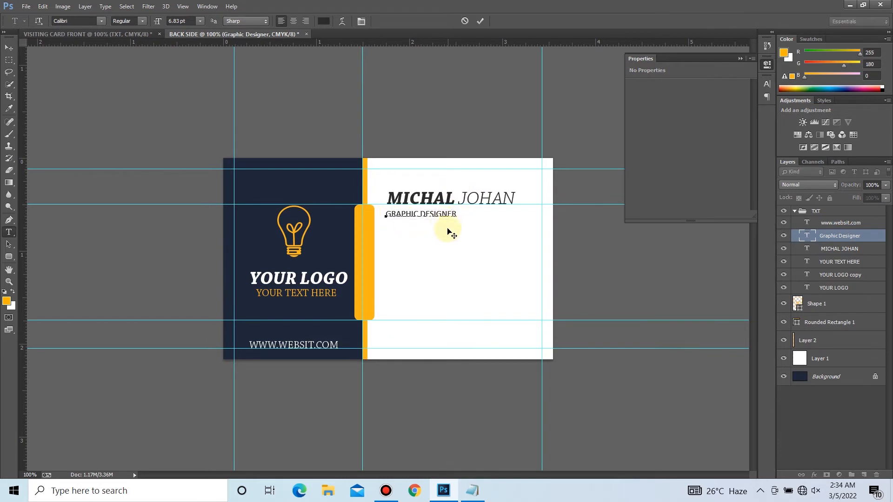
{"action": "left_click", "coordinate": [482, 20]}
Duplicate the GRAPHIC DESIGNER text layer and shift the copy down to start the contact details below it
{"action": "key", "text": "ctrl+j"}
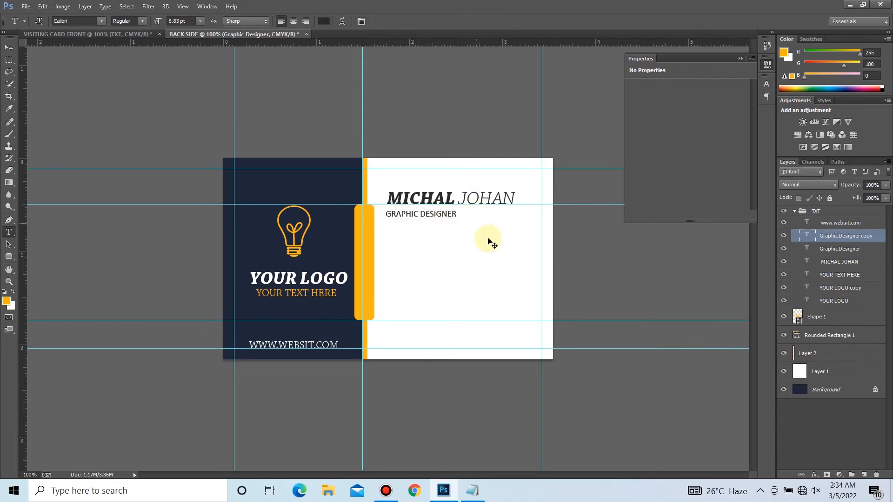
{"action": "key", "text": "ctrl+shift+Down"}
{"action": "key", "text": "ctrl+shift+Down"}
{"action": "key", "text": "ctrl+shift+Down"}
{"action": "key", "text": "ctrl+shift+Down"}
{"action": "key", "text": "ctrl+shift+Down"}
{"action": "key", "text": "ctrl+shift+Right"}
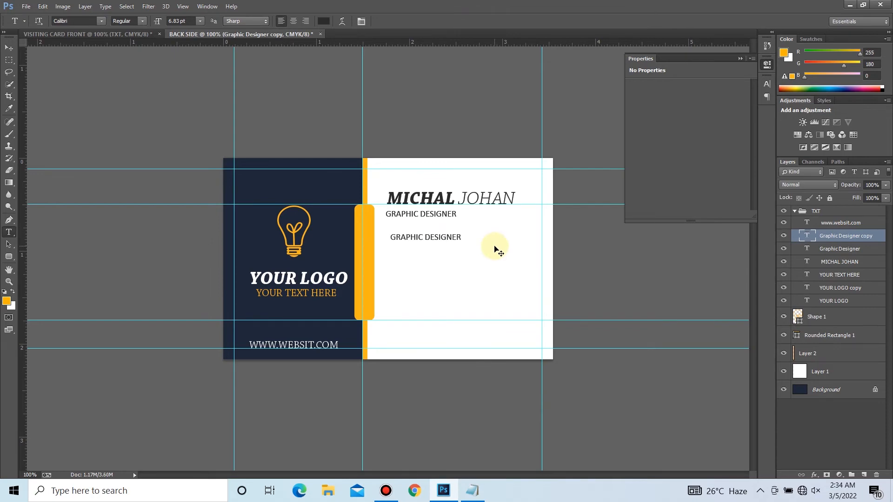
Copy the phone line from the Notepad text and replace the duplicated GRAPHIC DESIGNER text with it in Photoshop
{"action": "left_click", "coordinate": [471, 491]}
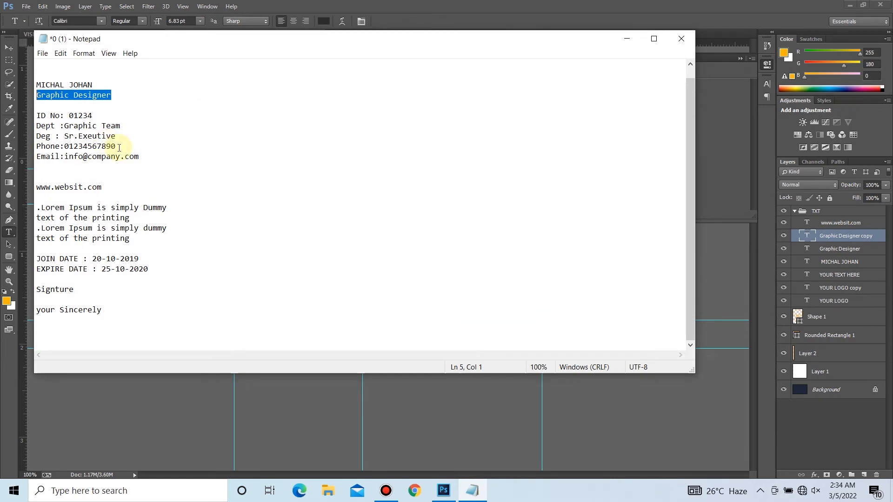
{"action": "left_click_drag", "start_coordinate": [119, 148], "coordinate": [35, 145]}
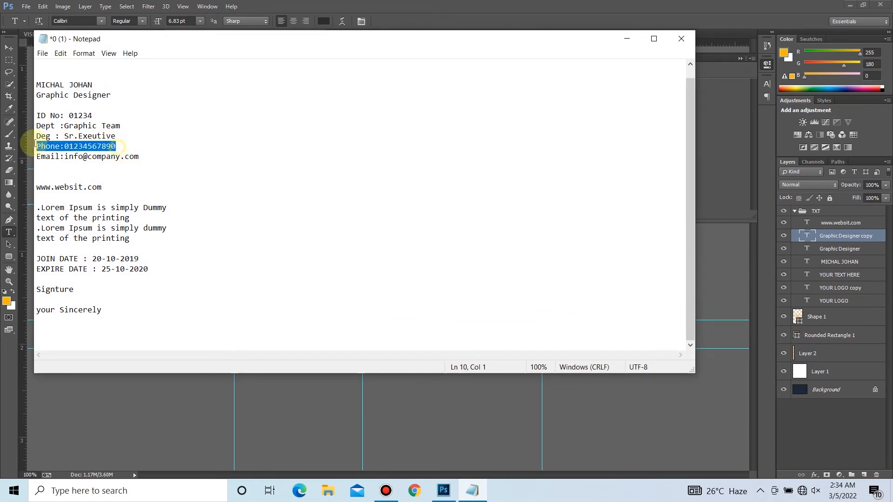
{"action": "left_click", "coordinate": [479, 484]}
{"action": "left_click_drag", "start_coordinate": [442, 237], "coordinate": [379, 236]}
{"action": "key", "text": "ctrl+v"}
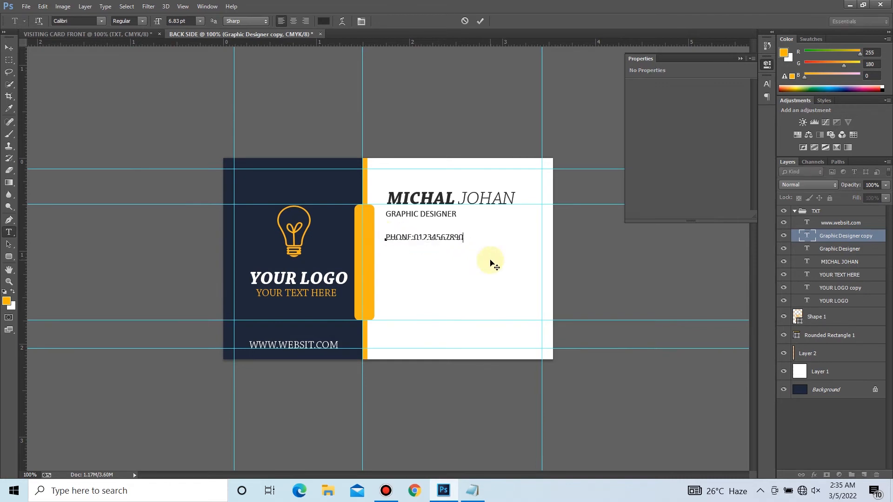
{"action": "key", "text": "ctrl+Return"}
Duplicate the phone line and move the copy straight down to form a second contact line
{"action": "key", "text": "ctrl+j"}
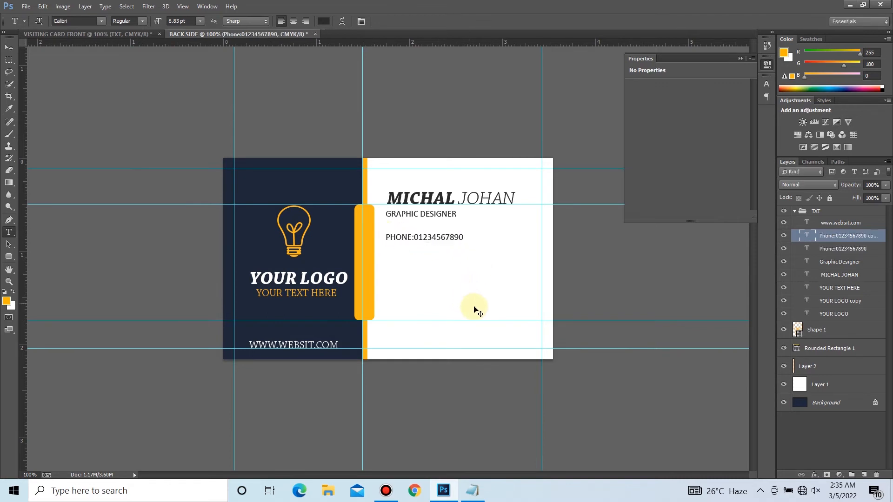
{"action": "key", "text": "ctrl+shift+Down"}
{"action": "key", "text": "ctrl+shift+Down"}
{"action": "key", "text": "ctrl+shift+Down"}
{"action": "key", "text": "ctrl+shift+Down"}
{"action": "key", "text": "ctrl+shift+Down"}
{"action": "key", "text": "ctrl+shift+Down"}
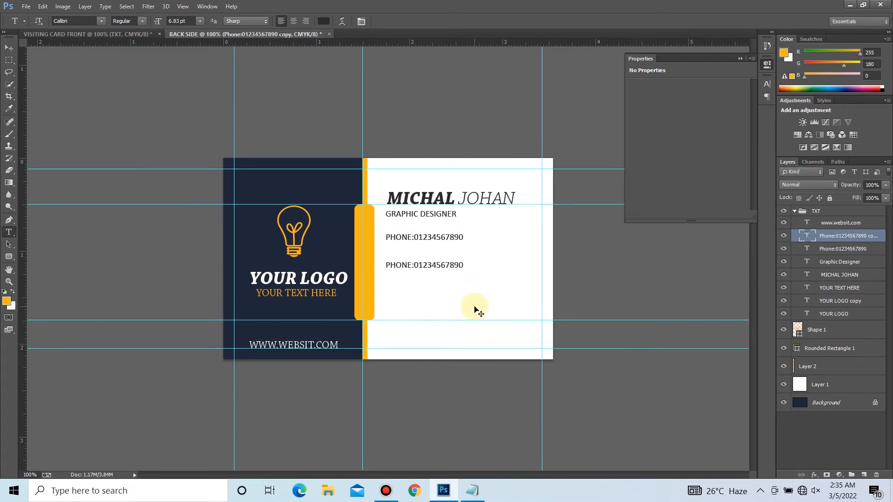
Copy the email line from the Notepad text and replace the duplicated phone text with it in Photoshop
{"action": "left_click", "coordinate": [473, 490]}
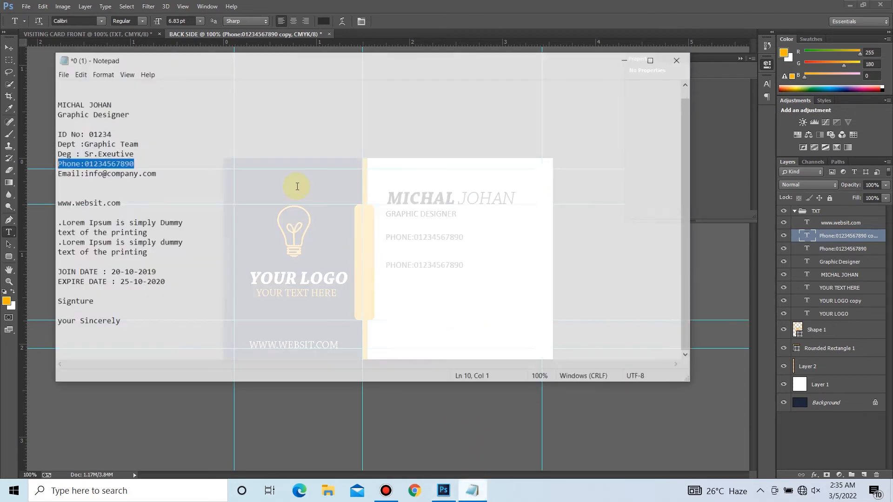
{"action": "left_click_drag", "start_coordinate": [138, 159], "coordinate": [39, 157]}
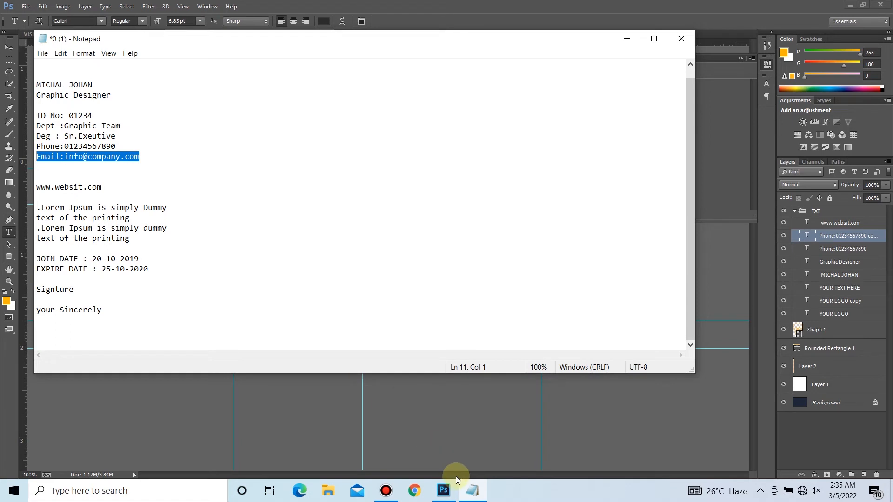
{"action": "left_click", "coordinate": [472, 491]}
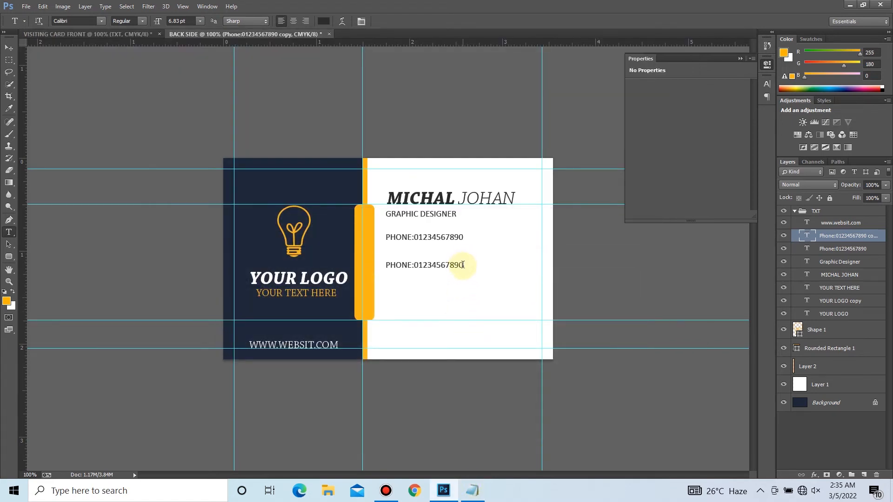
{"action": "left_click_drag", "start_coordinate": [463, 264], "coordinate": [347, 266]}
{"action": "type", "text": "EMAIL:INFO@COMPANY.COM"}
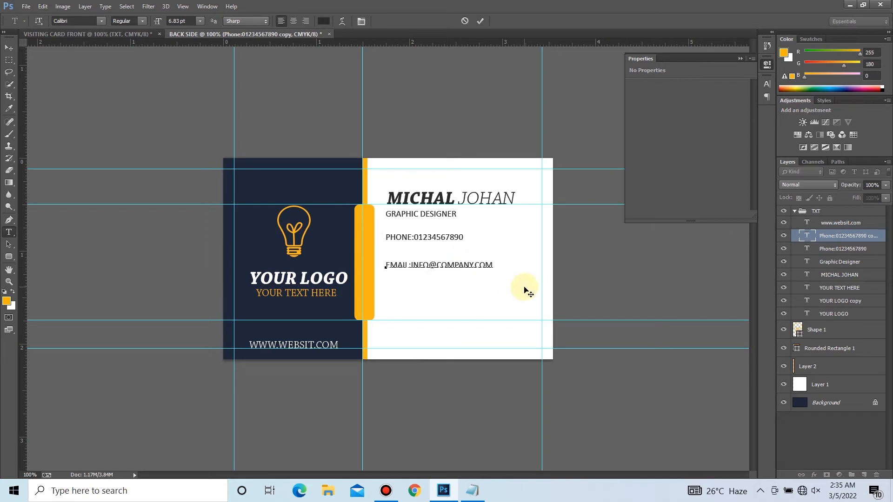
{"action": "key", "text": "ctrl+Return"}
Duplicate the email line and move the copy straight down to form a third contact line
{"action": "key", "text": "ctrl+j"}
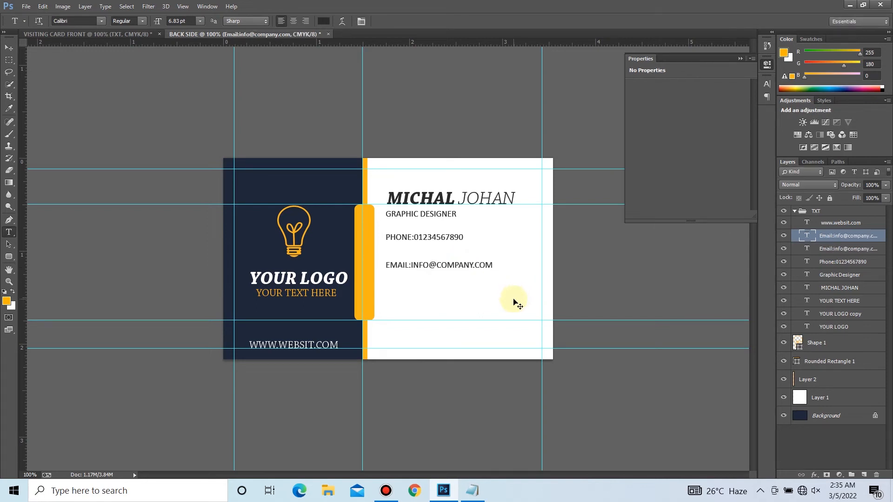
{"action": "key", "text": "ctrl+shift+Down"}
{"action": "key", "text": "ctrl+shift+Down"}
{"action": "key", "text": "ctrl+shift+Down"}
{"action": "key", "text": "ctrl+shift+Down"}
{"action": "key", "text": "ctrl+shift+Down"}
{"action": "key", "text": "ctrl+shift+Down"}
{"action": "key", "text": "ctrl+shift+Down"}
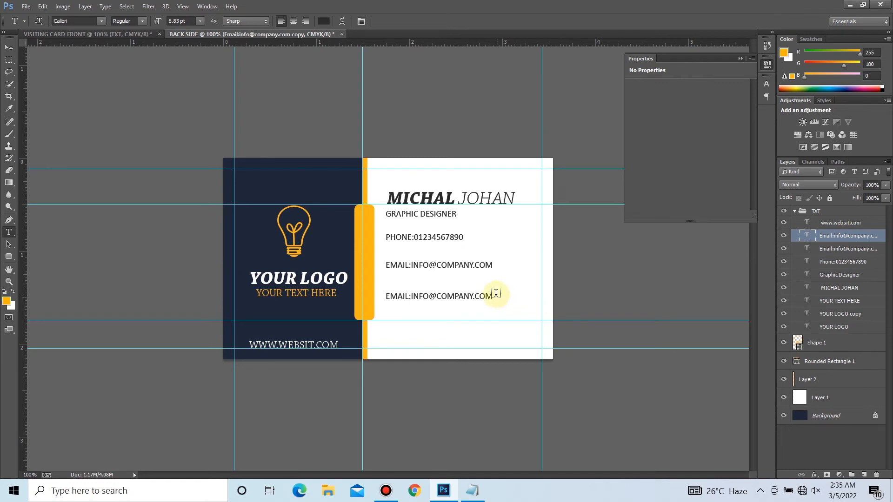
Replace the duplicated email text with YOUR ADDRESS HERE
{"action": "left_click_drag", "start_coordinate": [430, 298], "coordinate": [389, 298]}
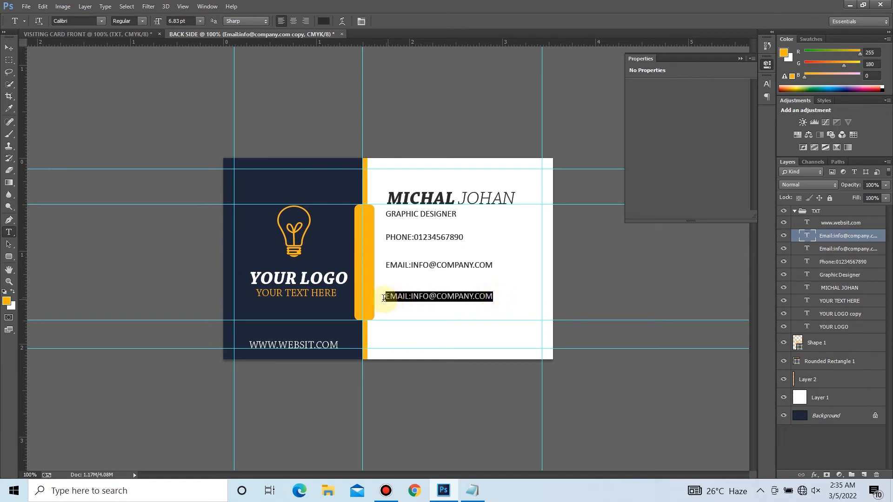
{"action": "type", "text": "YOUR ADDRESS HERE"}
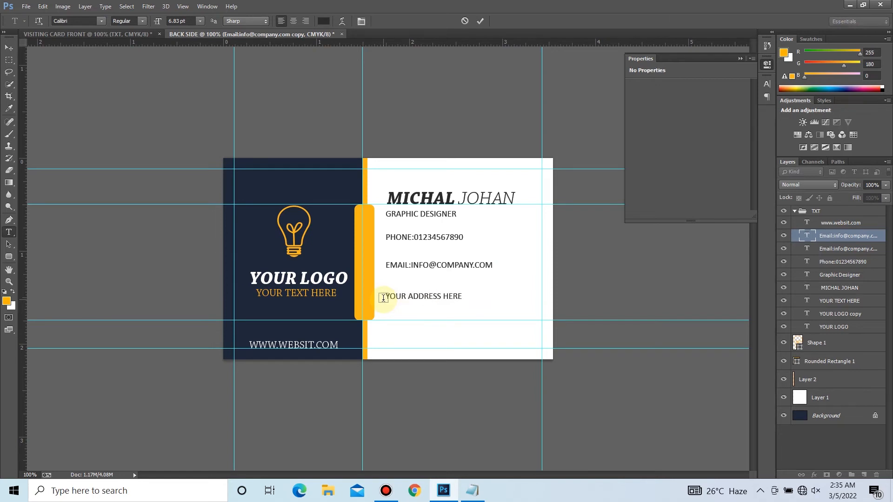
{"action": "key", "text": "ctrl+Return"}
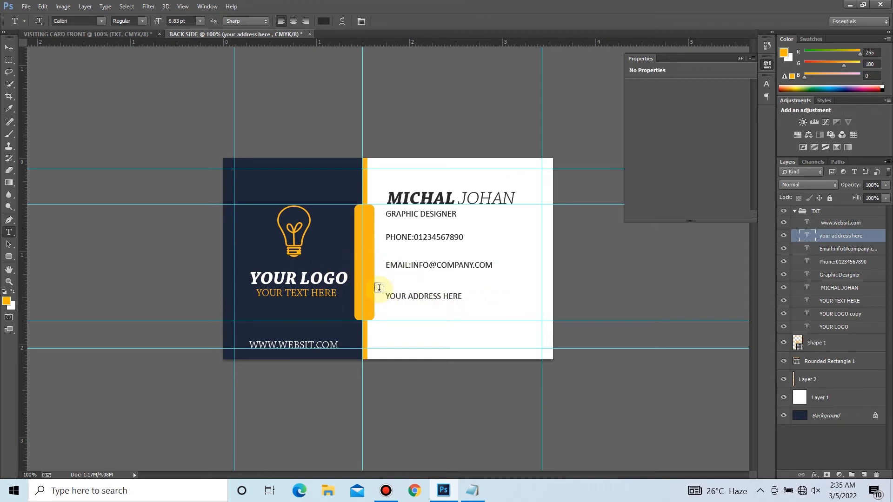
Open icon png.psd and copy its phone icon layer into the BACK SIDE document
{"action": "key", "text": "ctrl+o"}
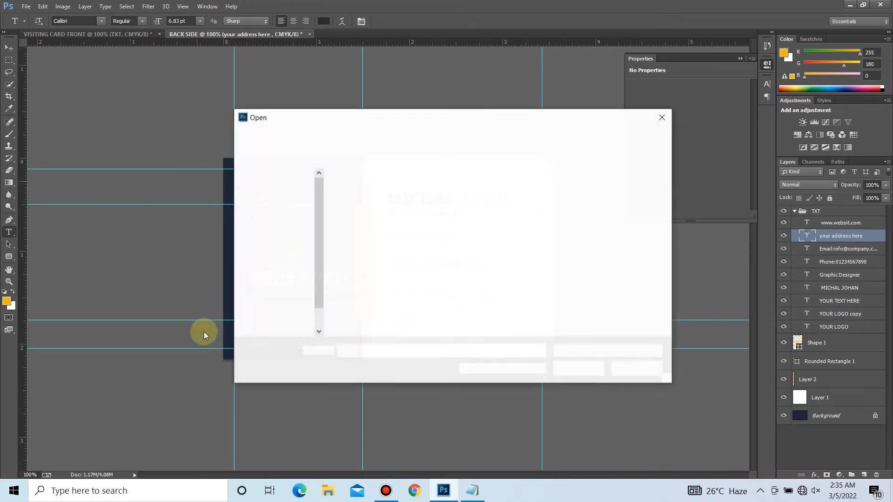
{"action": "double_click", "coordinate": [350, 227]}
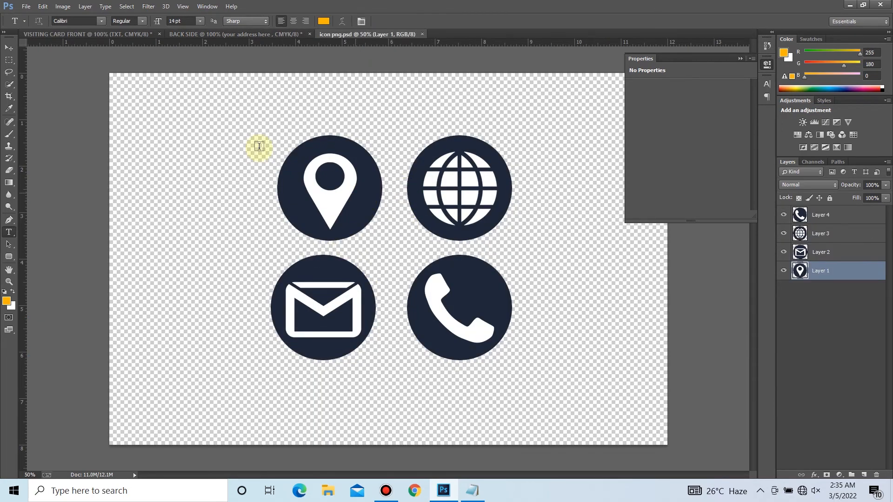
{"action": "left_click", "coordinate": [8, 47]}
{"action": "right_click", "coordinate": [321, 165]}
{"action": "left_click", "coordinate": [463, 180]}
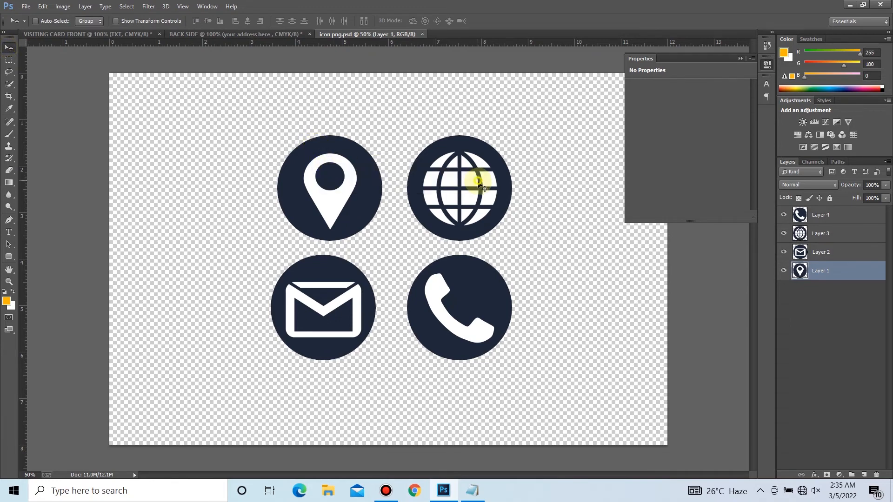
{"action": "right_click", "coordinate": [467, 274]}
{"action": "left_click", "coordinate": [479, 283]}
{"action": "left_click_drag", "start_coordinate": [476, 284], "coordinate": [237, 69]}
{"action": "left_click_drag", "start_coordinate": [360, 238], "coordinate": [366, 236]}
Scale the phone icon down to fit inside the orange rounded bar and align it level with the phone line
{"action": "key", "text": "ctrl+t"}
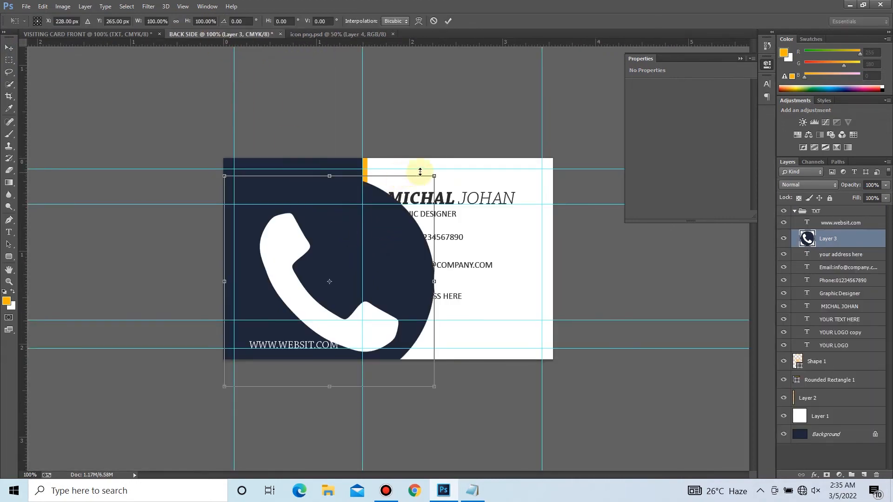
{"action": "left_click_drag", "start_coordinate": [433, 178], "coordinate": [375, 225]}
{"action": "key", "text": "Return"}
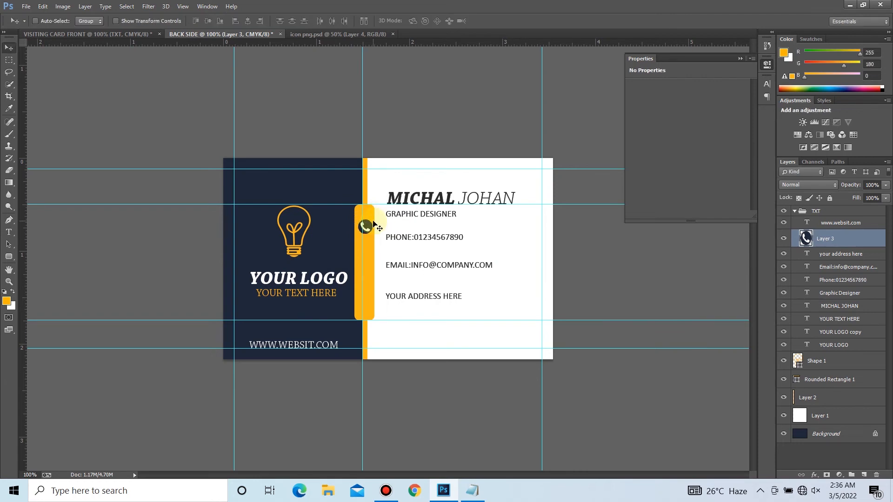
{"action": "key", "text": "Down"}
{"action": "key", "text": "Down"}
{"action": "key", "text": "Down"}
{"action": "key", "text": "Down"}
{"action": "key", "text": "Down"}
{"action": "key", "text": "Down"}
{"action": "key", "text": "Down"}
{"action": "key", "text": "Down"}
{"action": "key", "text": "Down"}
{"action": "key", "text": "Down"}
{"action": "key", "text": "Down"}
{"action": "key", "text": "Down"}
{"action": "key", "text": "Down"}
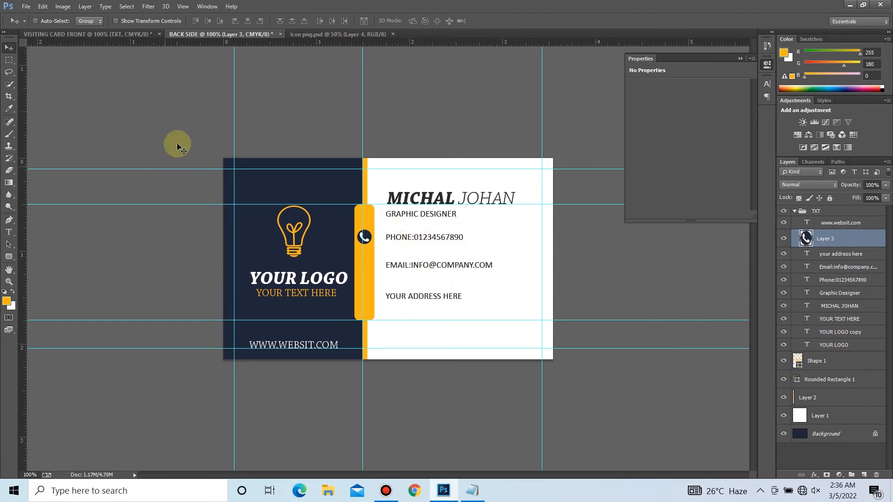
Copy the envelope icon layer from icon png.psd into the BACK SIDE document
{"action": "left_click", "coordinate": [317, 35]}
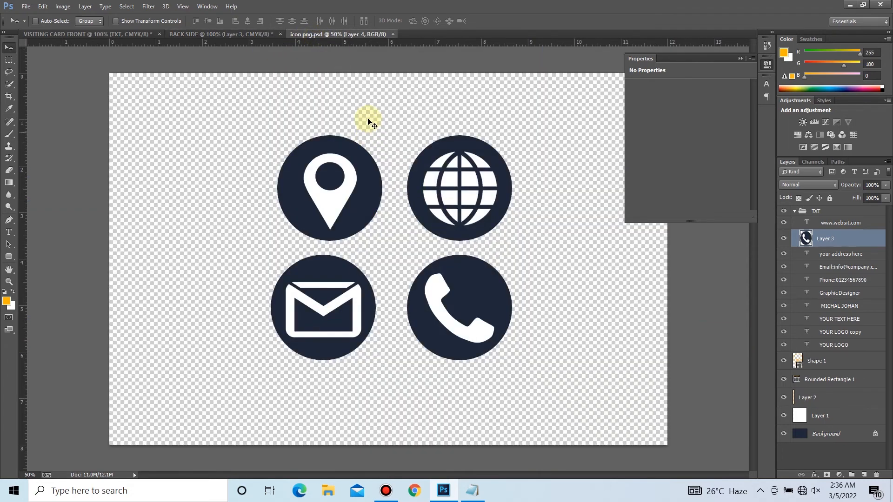
{"action": "right_click", "coordinate": [352, 282]}
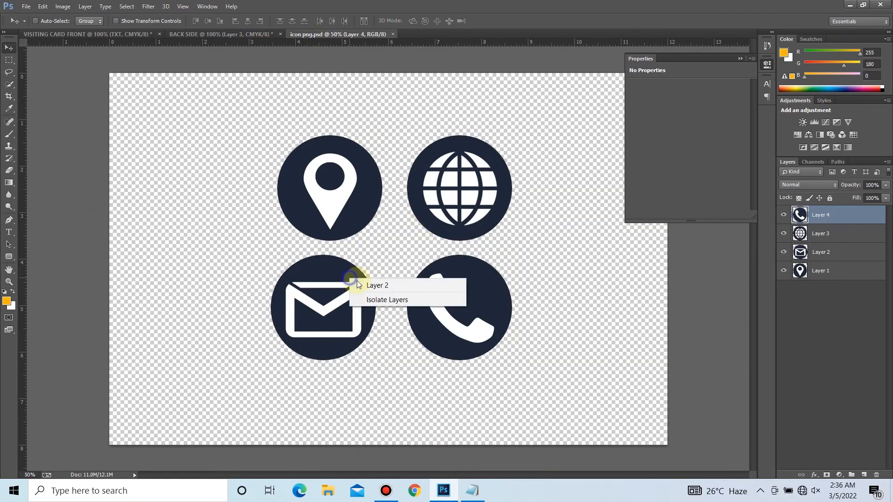
{"action": "left_click", "coordinate": [360, 286]}
{"action": "left_click_drag", "start_coordinate": [304, 312], "coordinate": [379, 254]}
Scale the envelope icon down to match the phone icon and place it on the orange bar beside the email line
{"action": "key", "text": "ctrl+t"}
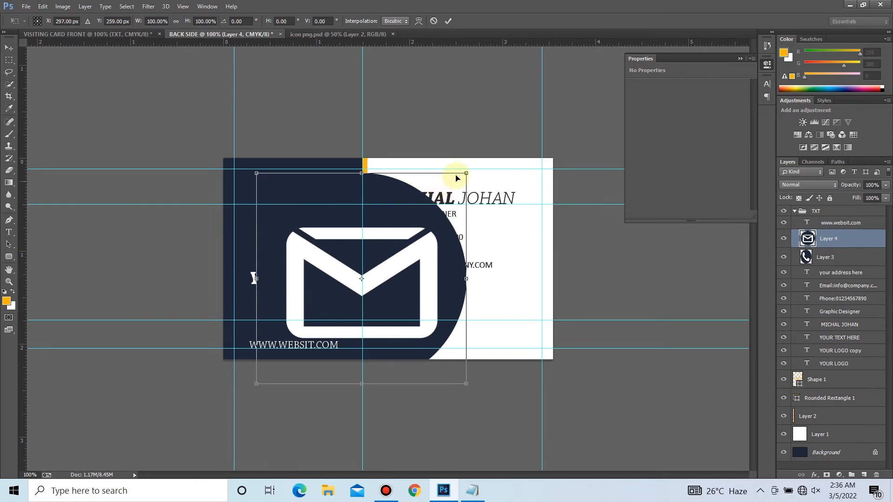
{"action": "left_click_drag", "start_coordinate": [463, 173], "coordinate": [374, 275]}
{"action": "key", "text": "Return"}
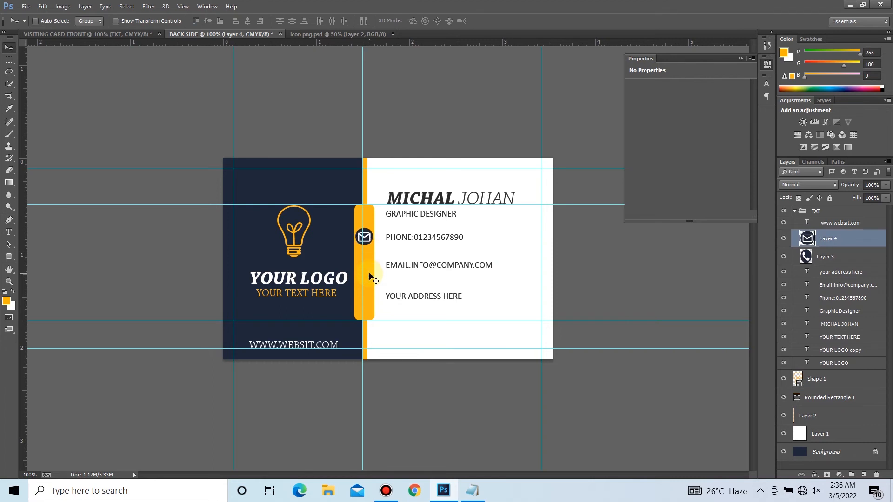
{"action": "key", "text": "ctrl+t"}
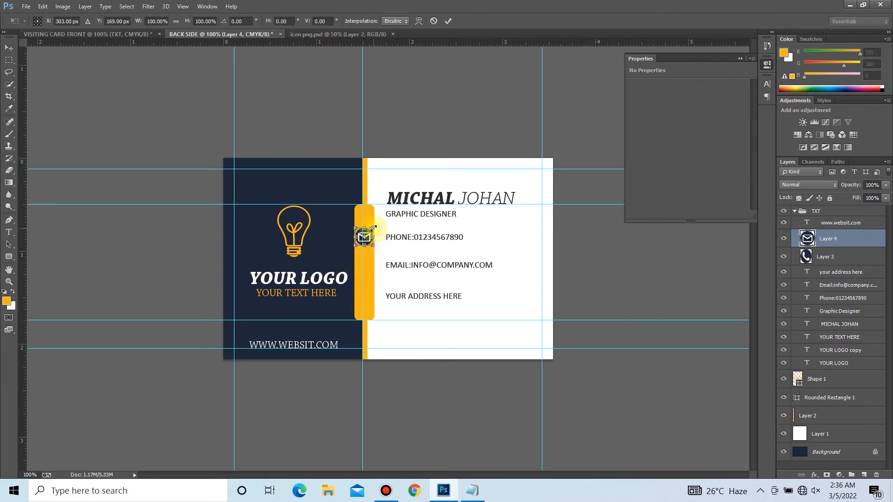
{"action": "key", "text": "Return"}
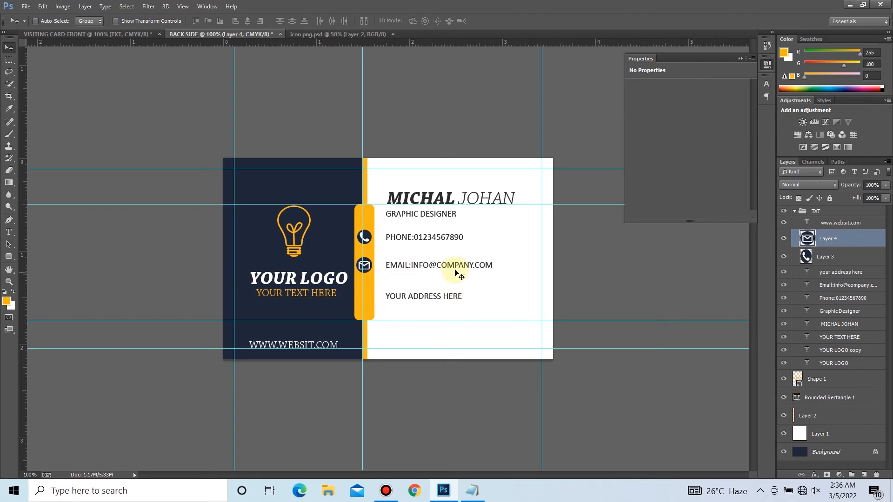
Copy the location pin icon layer from icon png.psd into the BACK SIDE document
{"action": "left_click", "coordinate": [359, 35]}
{"action": "right_click", "coordinate": [339, 181]}
{"action": "left_click", "coordinate": [358, 183]}
{"action": "left_click_drag", "start_coordinate": [295, 205], "coordinate": [399, 307]}
Scale the location pin icon down to match the other icons and place it on the orange bar beside the address line
{"action": "key", "text": "ctrl+t"}
{"action": "left_click_drag", "start_coordinate": [458, 211], "coordinate": [372, 259]}
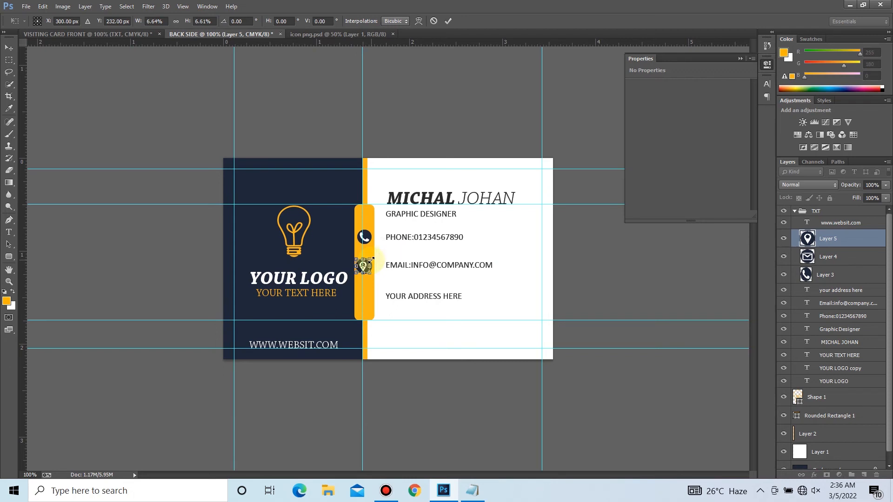
{"action": "key", "text": "Return"}
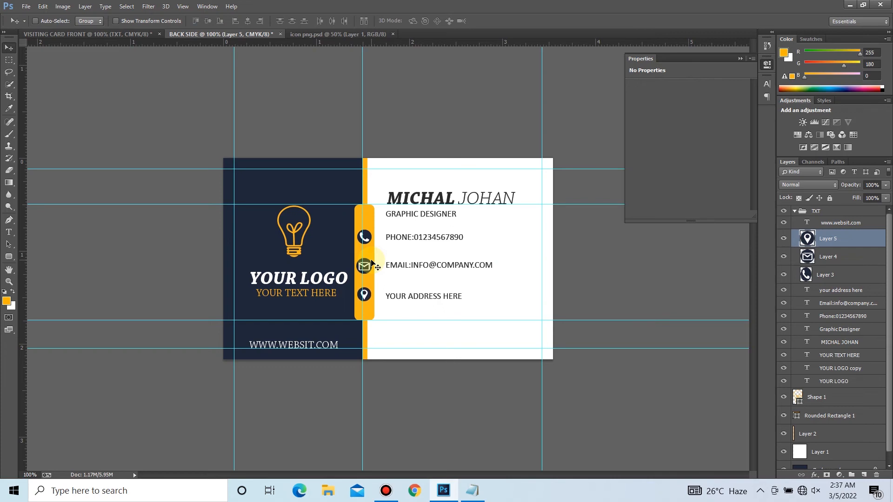
{"action": "key", "text": "ctrl+t"}
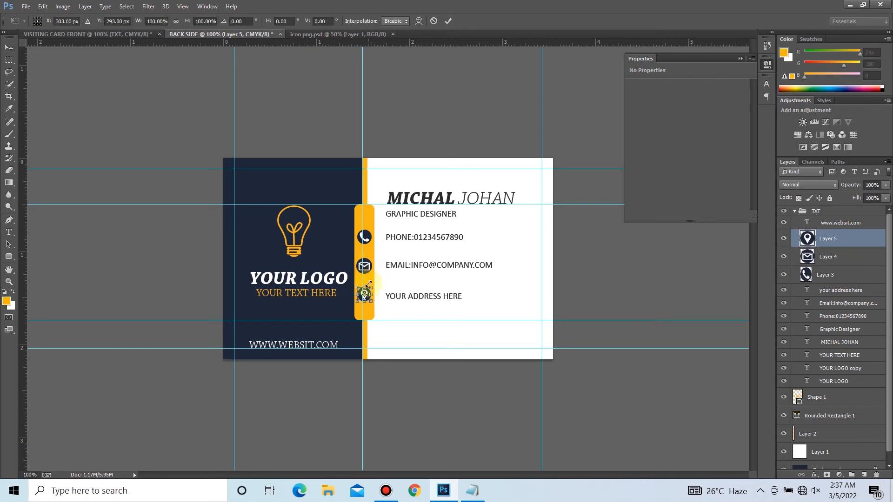
{"action": "left_click_drag", "start_coordinate": [372, 284], "coordinate": [369, 282]}
{"action": "key", "text": "Return"}
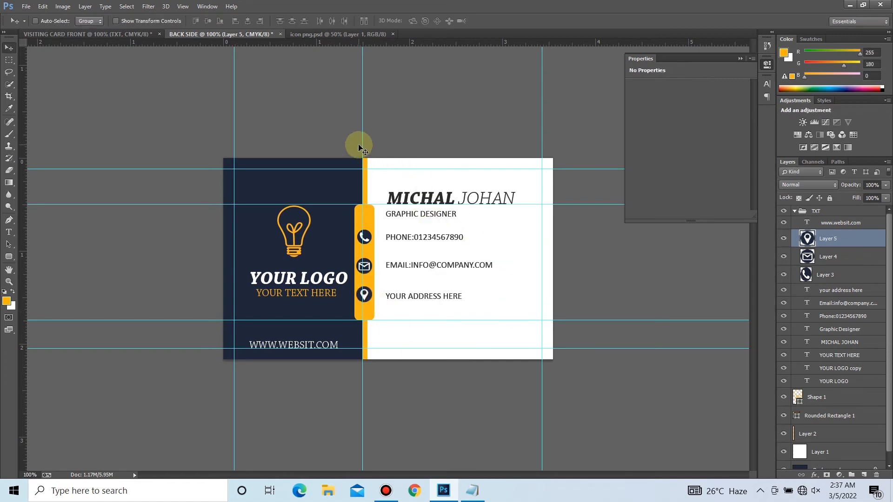
Remove the three vertical guides from the BACK SIDE document
{"action": "left_click_drag", "start_coordinate": [362, 132], "coordinate": [21, 132]}
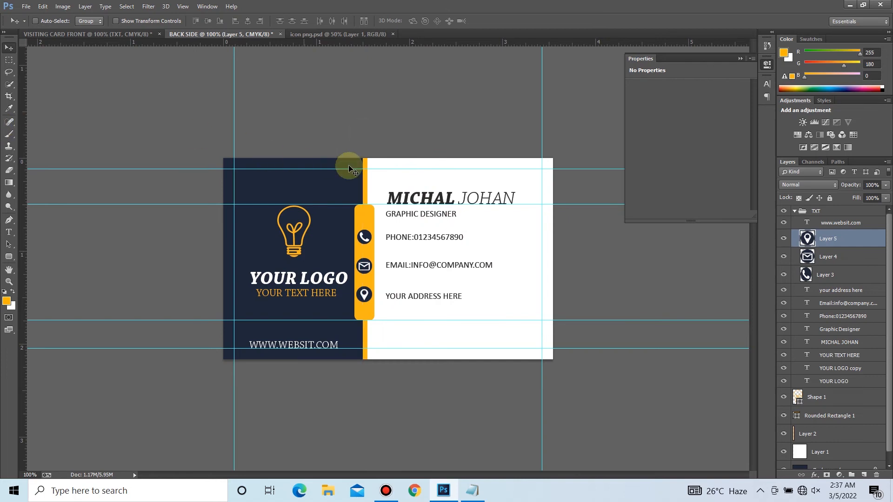
{"action": "left_click_drag", "start_coordinate": [541, 130], "coordinate": [21, 132]}
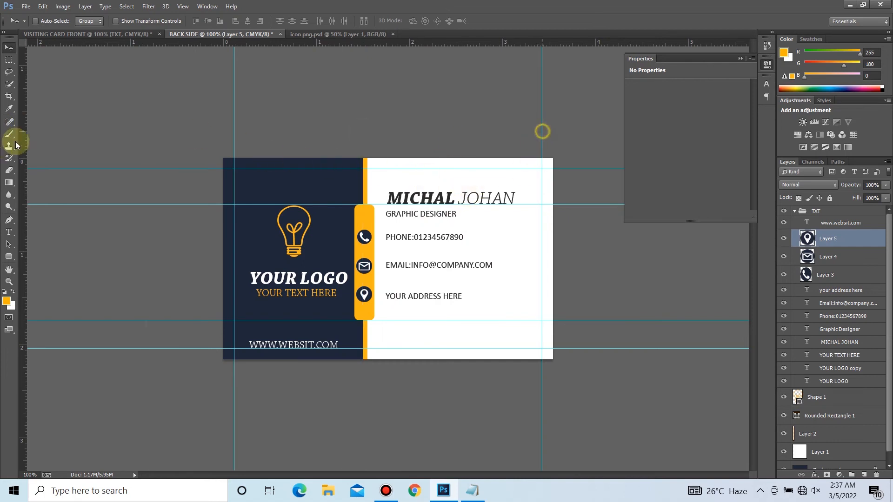
{"action": "left_click_drag", "start_coordinate": [234, 123], "coordinate": [21, 125]}
Set the font style of the email line to Calibri Light Italic
{"action": "right_click", "coordinate": [425, 263]}
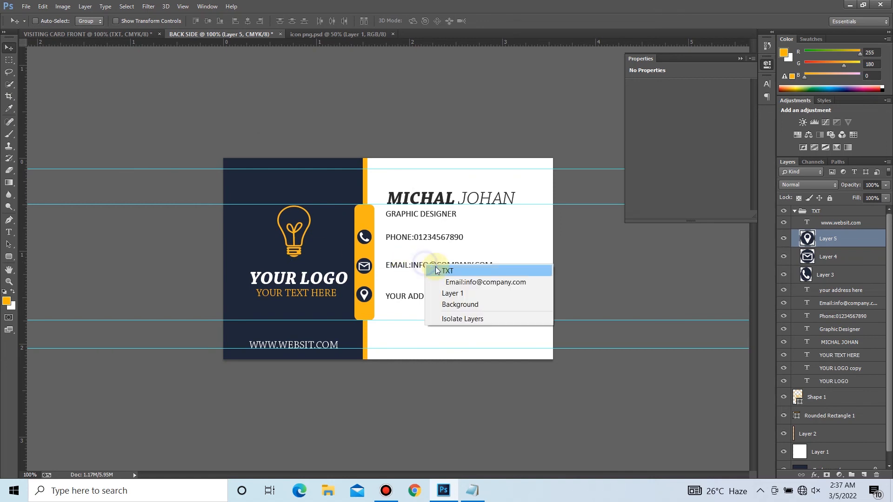
{"action": "left_click", "coordinate": [438, 281]}
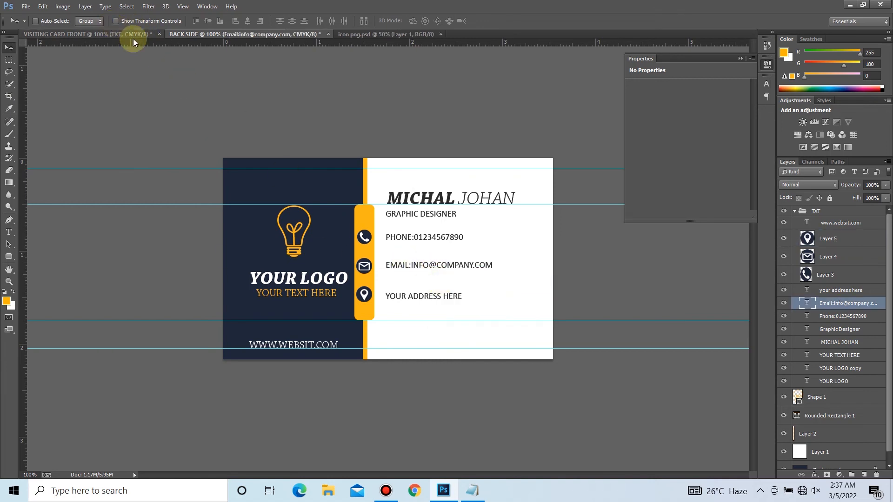
{"action": "key", "text": "t"}
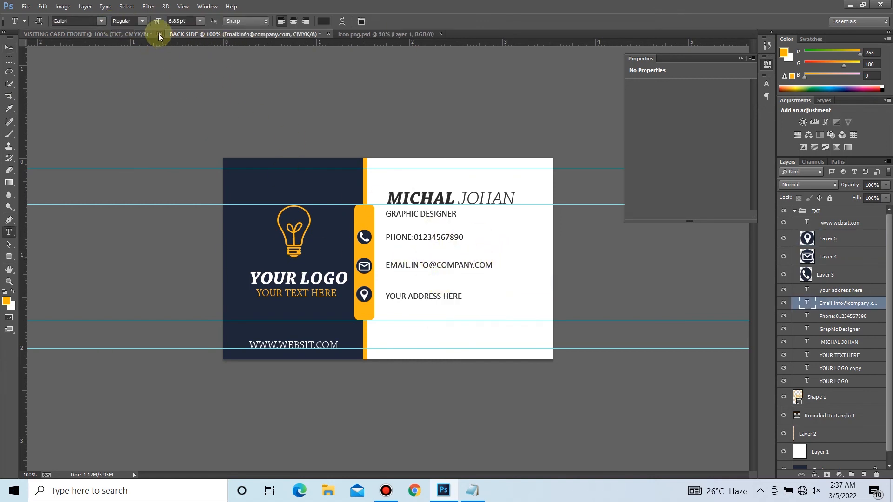
{"action": "left_click", "coordinate": [142, 21]}
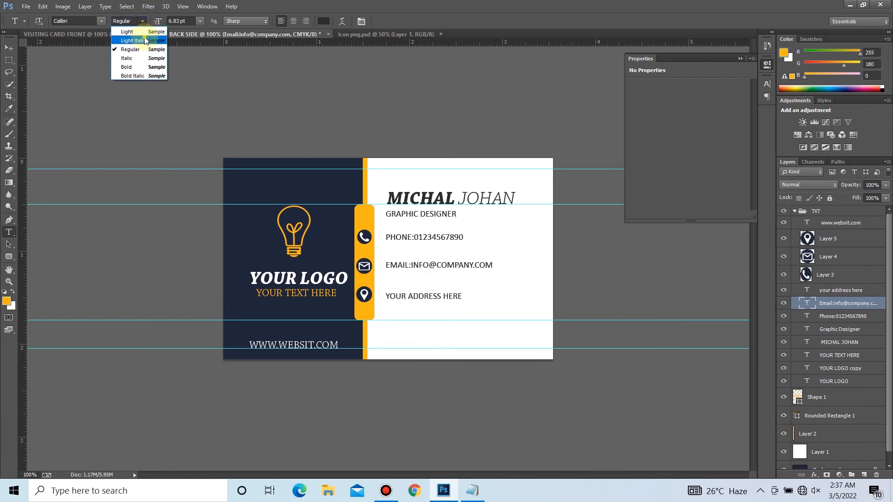
{"action": "left_click", "coordinate": [133, 41]}
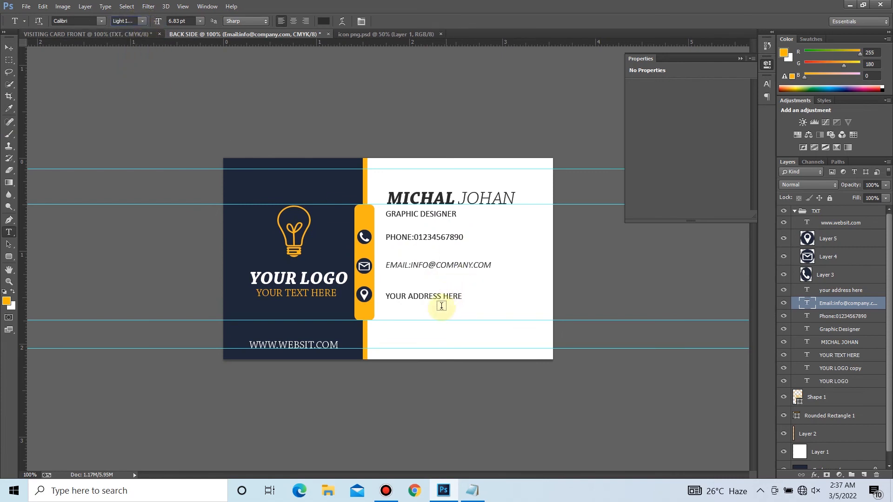
Set the font style of the address line to Light Italic to match the email line
{"action": "left_click", "coordinate": [393, 295]}
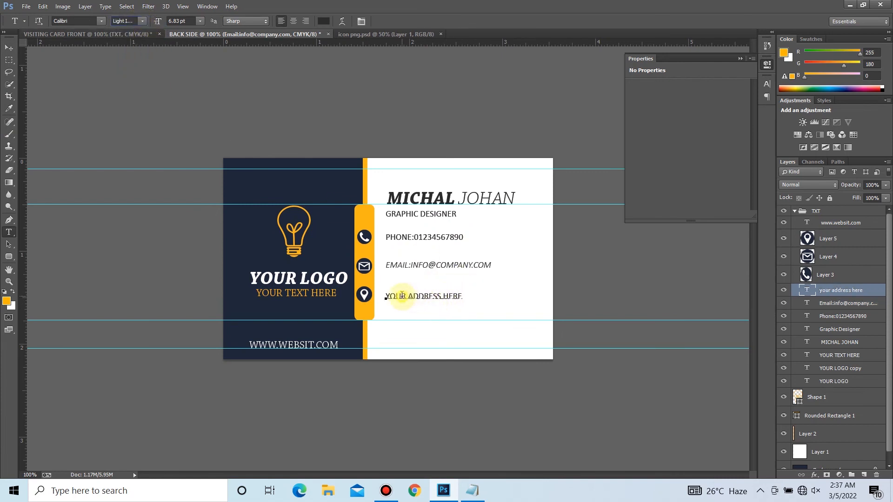
{"action": "left_click", "coordinate": [145, 21]}
{"action": "left_click", "coordinate": [149, 45]}
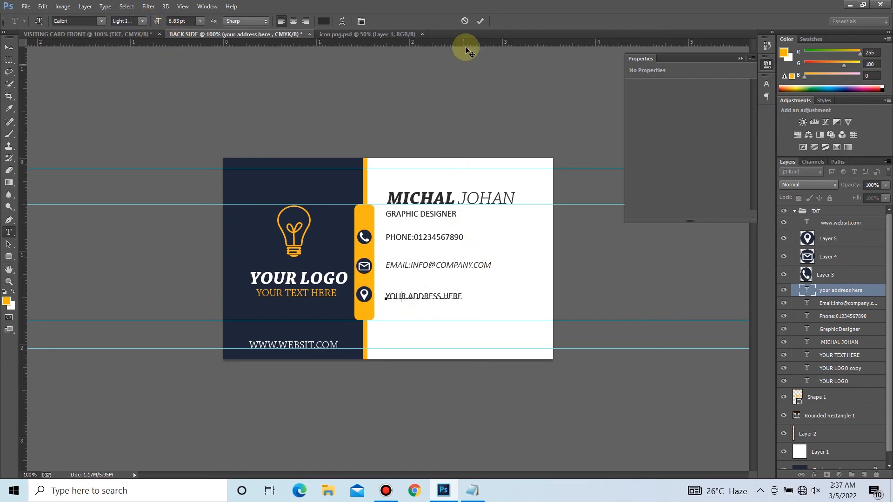
{"action": "left_click", "coordinate": [481, 21]}
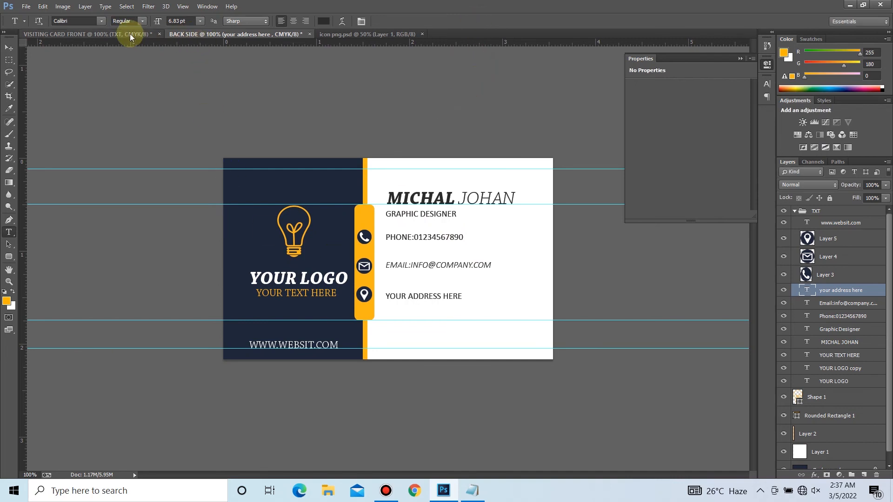
{"action": "left_click", "coordinate": [142, 21]}
{"action": "left_click", "coordinate": [149, 41]}
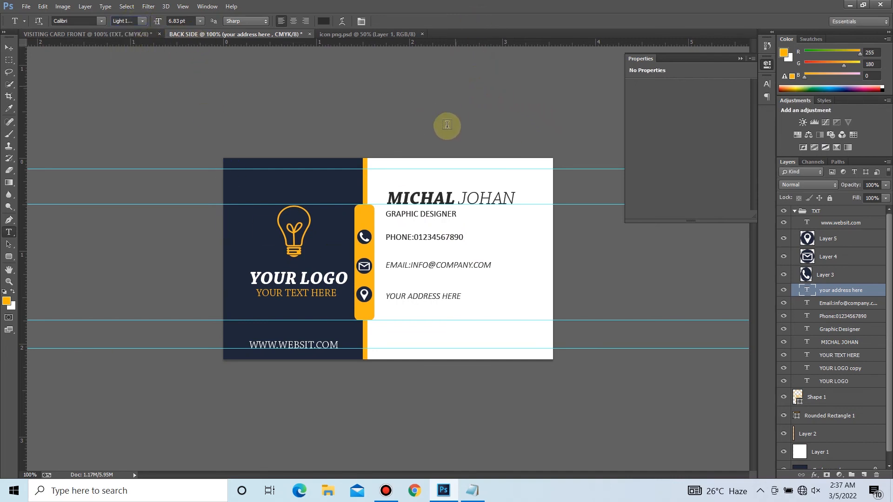
Set the font style of the phone line to Light Italic
{"action": "left_click", "coordinate": [462, 239]}
{"action": "left_click_drag", "start_coordinate": [450, 237], "coordinate": [386, 238]}
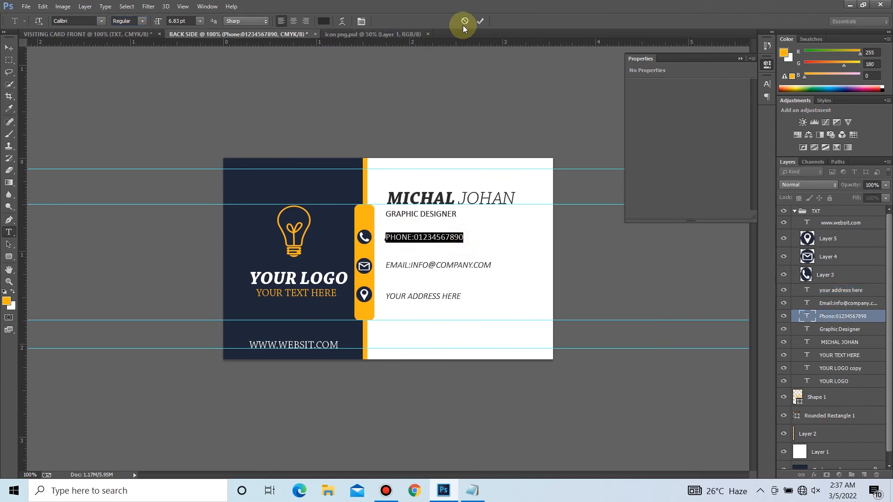
{"action": "left_click", "coordinate": [480, 21]}
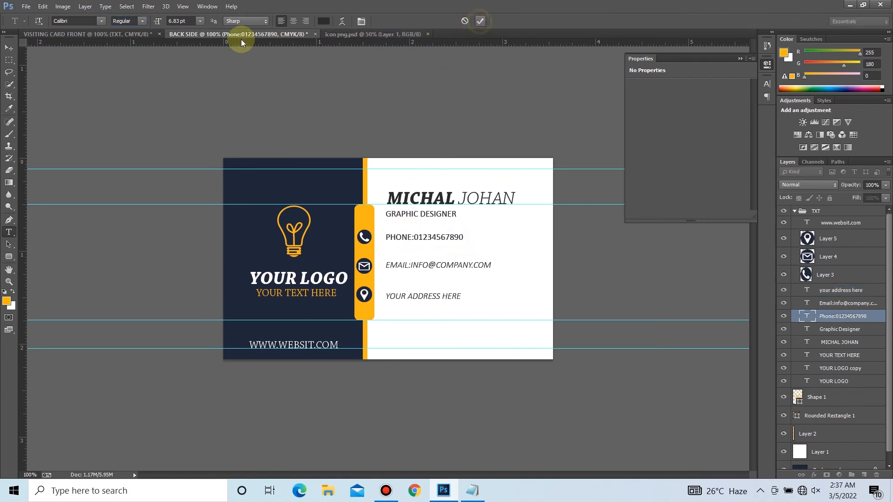
{"action": "left_click", "coordinate": [144, 21]}
{"action": "left_click", "coordinate": [139, 40]}
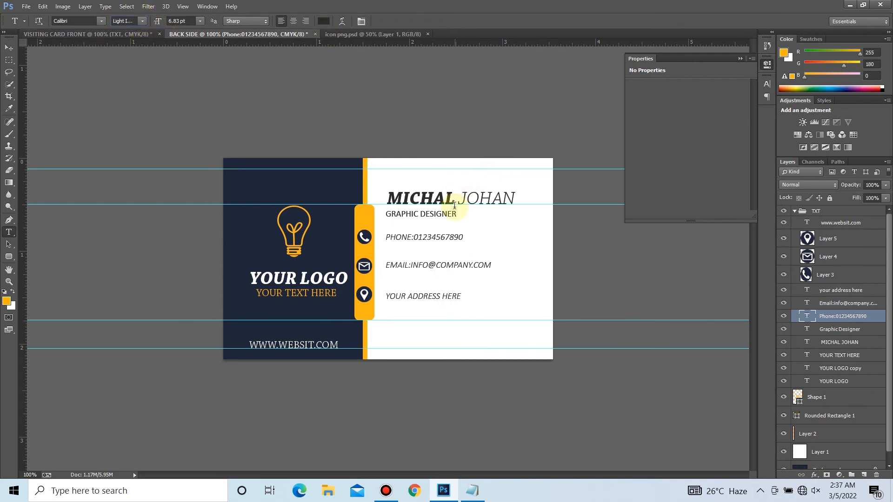
Set the font style of the GRAPHIC DESIGNER job title to Light Italic and collapse the Properties display
{"action": "left_click_drag", "start_coordinate": [454, 214], "coordinate": [377, 214]}
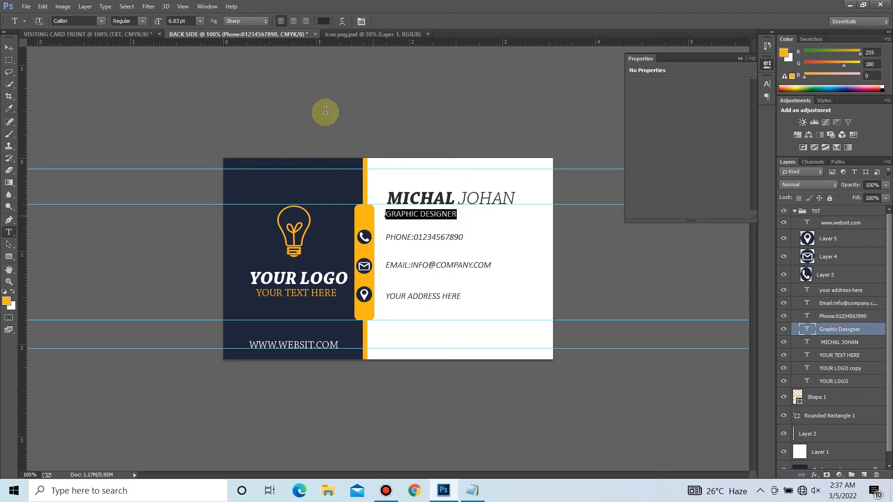
{"action": "left_click", "coordinate": [140, 20]}
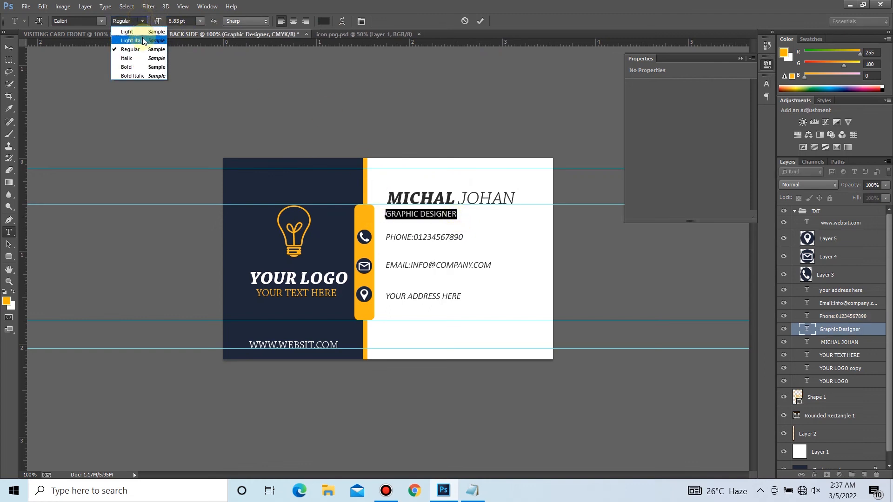
{"action": "left_click", "coordinate": [140, 39]}
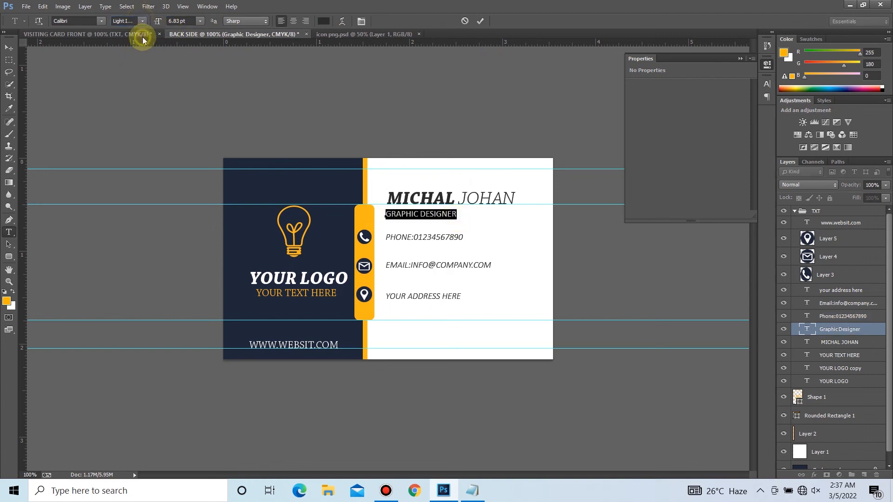
{"action": "left_click", "coordinate": [480, 21]}
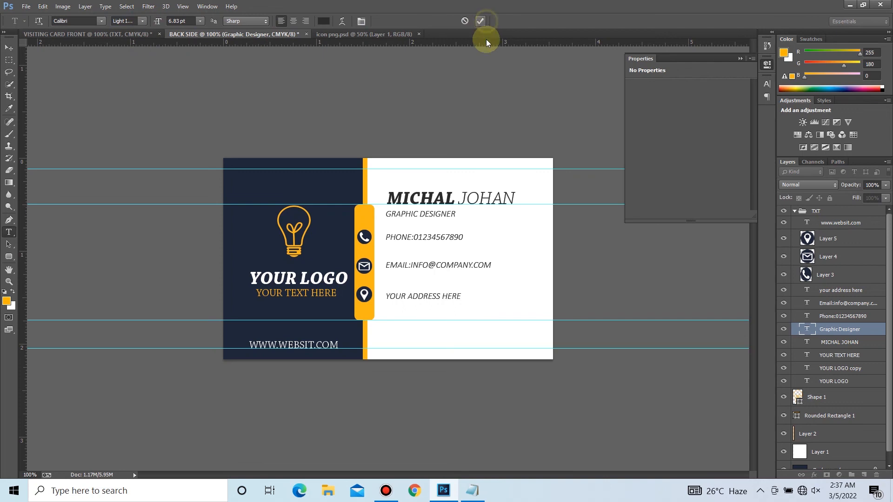
{"action": "left_click", "coordinate": [740, 59]}
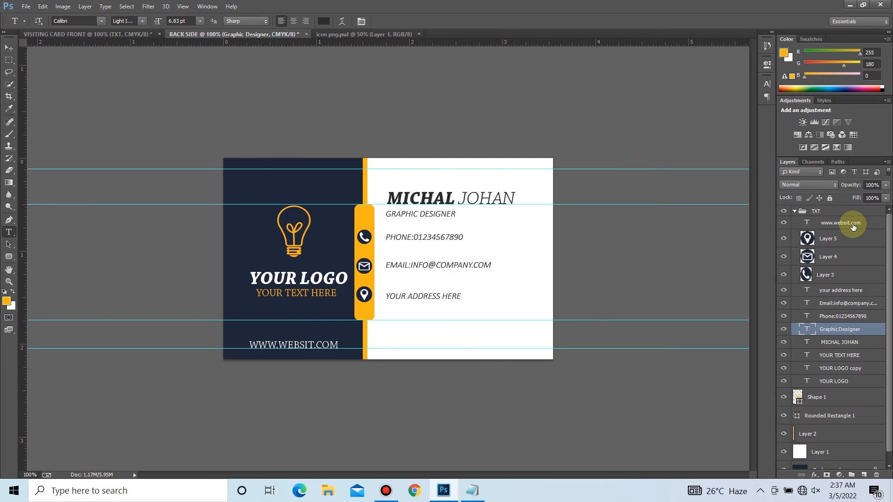
Move the phone, envelope and location icon layers out of the TXT group and group them above it
{"action": "left_click", "coordinate": [836, 238]}
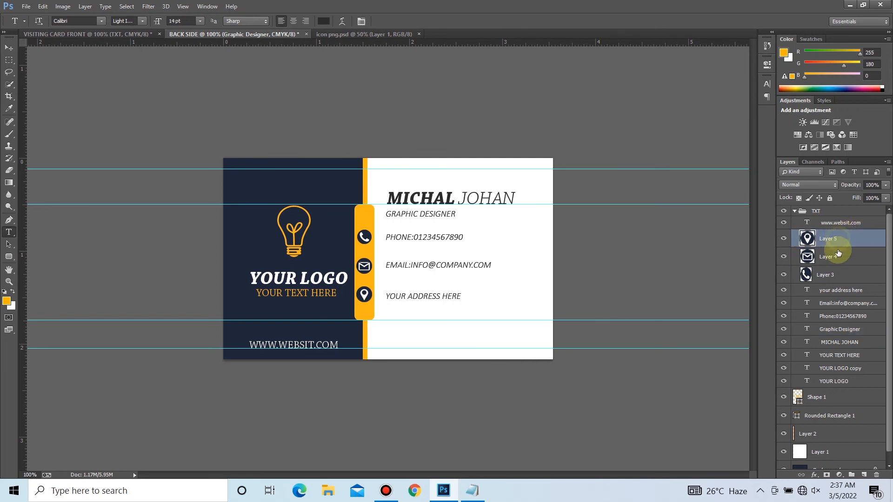
{"action": "left_click", "coordinate": [832, 277], "text": "ctrl"}
{"action": "left_click", "coordinate": [835, 258], "text": "ctrl"}
{"action": "left_click_drag", "start_coordinate": [837, 238], "coordinate": [837, 202]}
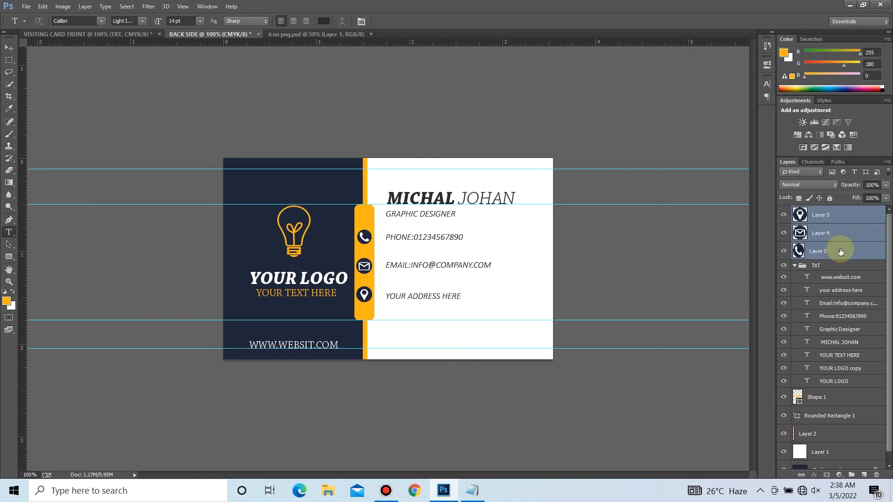
{"action": "key", "text": "ctrl+g"}
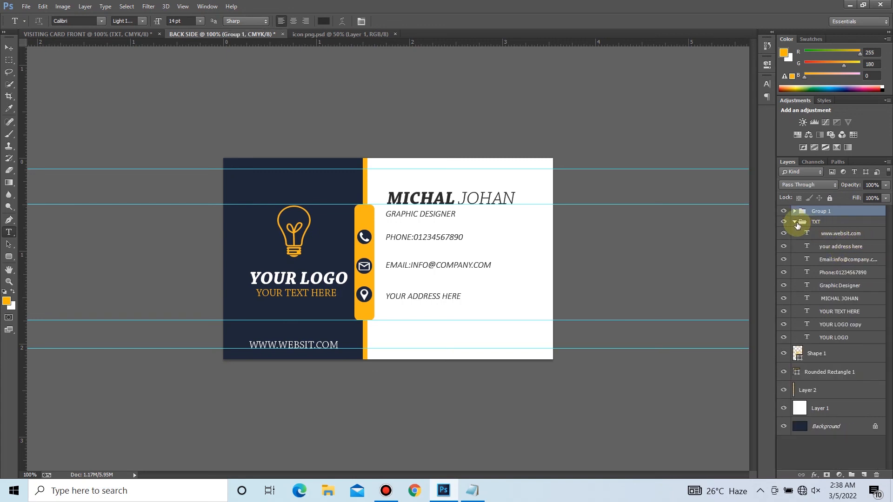
{"action": "left_click", "coordinate": [794, 221]}
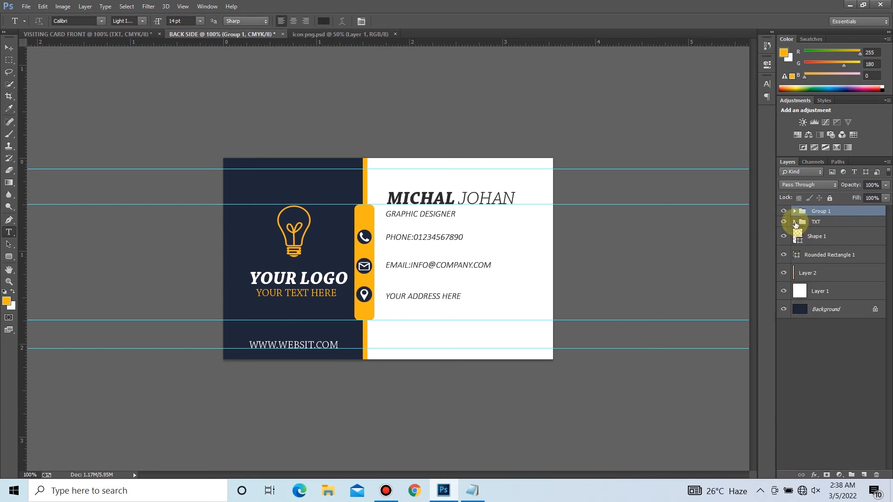
Group Shape 1, Rounded Rectangle 1, Layer 2 and Layer 1 and name the group "shape"
{"action": "left_click", "coordinate": [817, 238]}
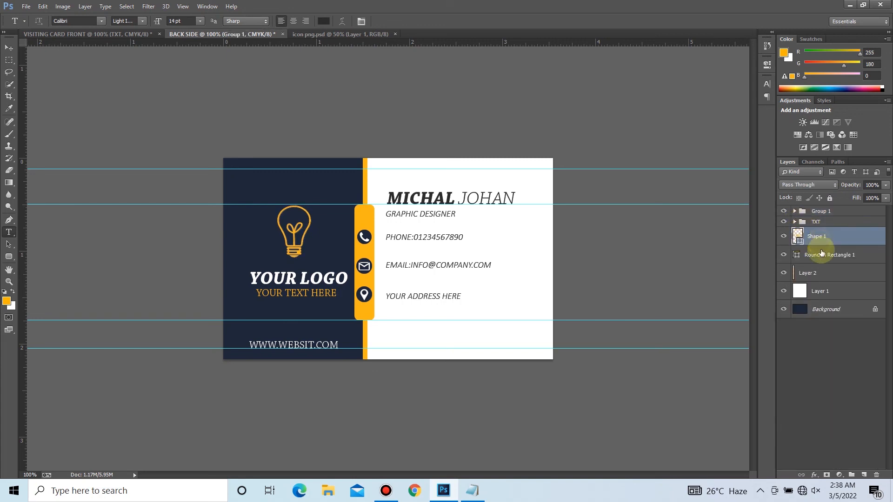
{"action": "left_click", "coordinate": [822, 271], "text": "shift"}
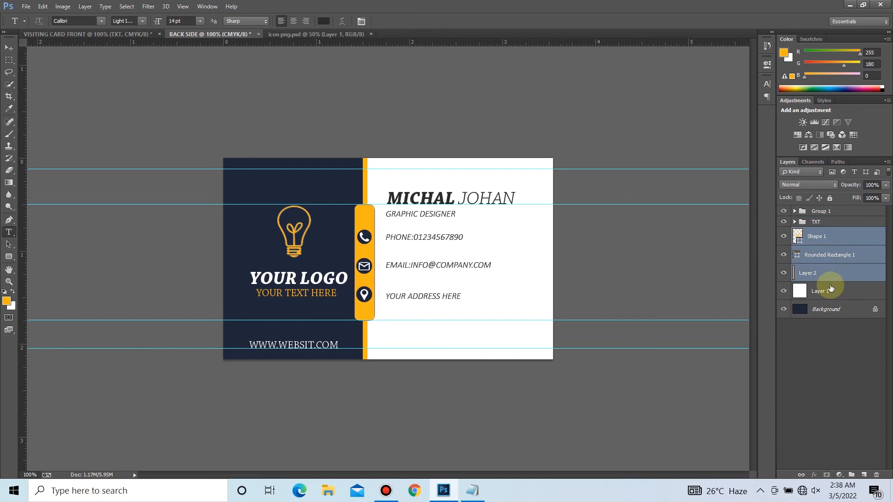
{"action": "left_click", "coordinate": [820, 292], "text": "shift"}
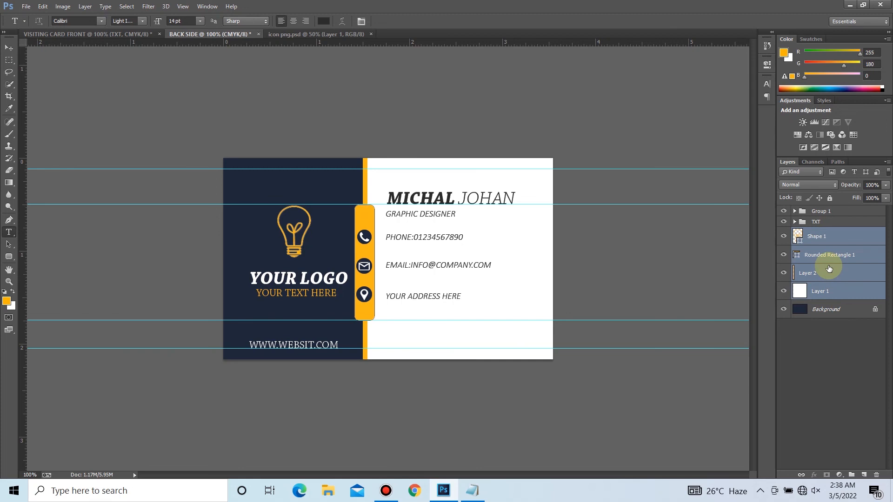
{"action": "key", "text": "ctrl+g"}
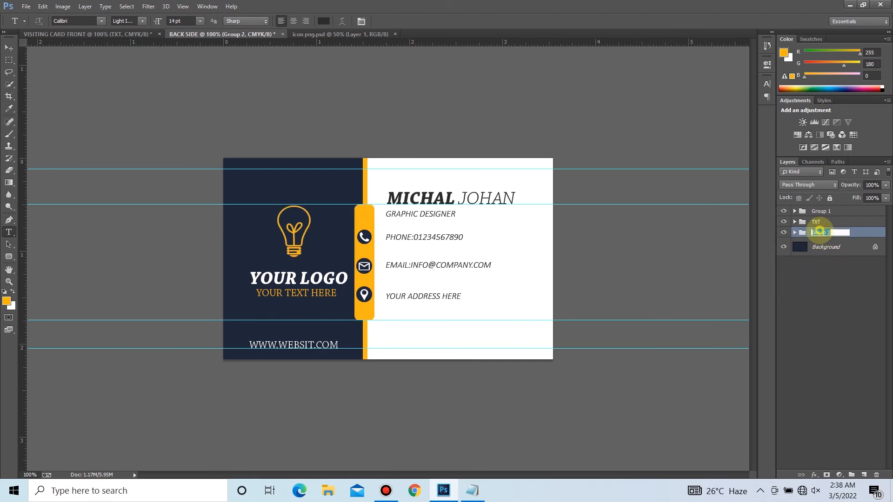
{"action": "type", "text": "shape"}
{"action": "key", "text": "Return"}
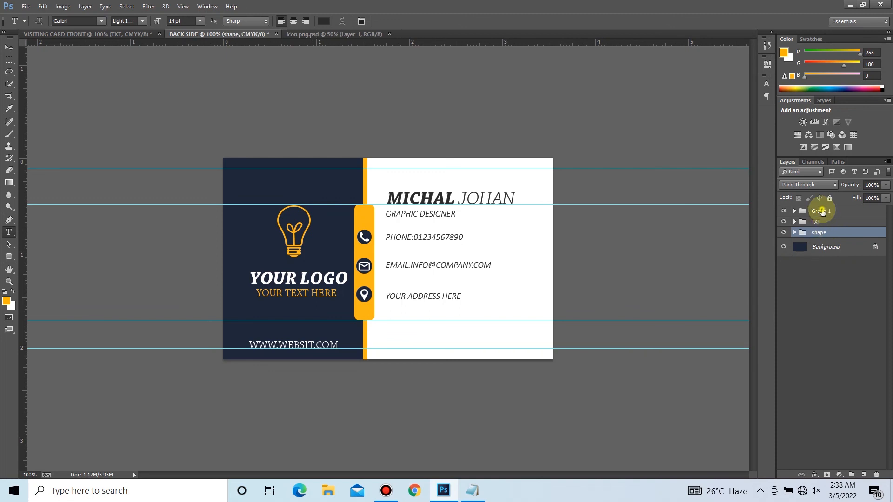
Rename the group holding the three contact icons as "icon"
{"action": "double_click", "coordinate": [822, 212]}
{"action": "key", "text": "BackSpace"}
{"action": "type", "text": "icon"}
{"action": "key", "text": "Return"}
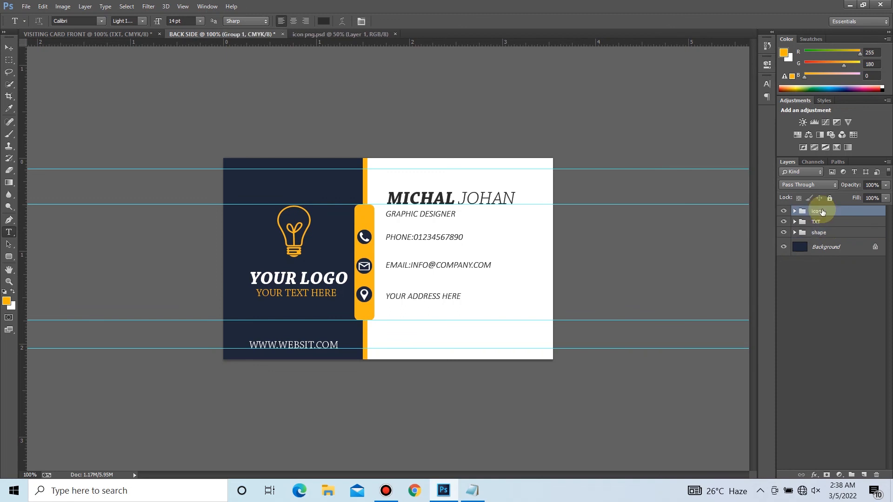
Check the contents of the shape and TXT groups by hiding and showing each of them
{"action": "left_click", "coordinate": [782, 233]}
{"action": "left_click", "coordinate": [783, 233]}
{"action": "left_click", "coordinate": [783, 233]}
{"action": "left_click", "coordinate": [783, 233]}
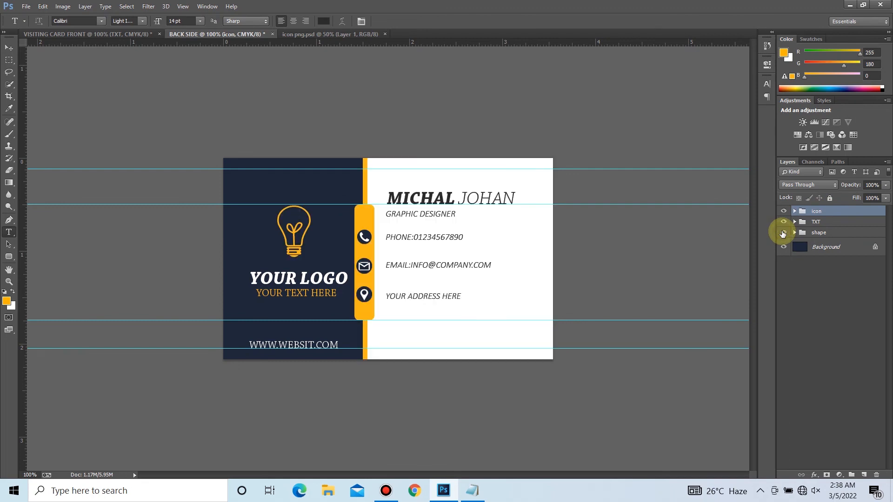
{"action": "left_click", "coordinate": [782, 223]}
{"action": "left_click", "coordinate": [782, 223]}
{"action": "left_click", "coordinate": [782, 223]}
{"action": "left_click", "coordinate": [783, 222]}
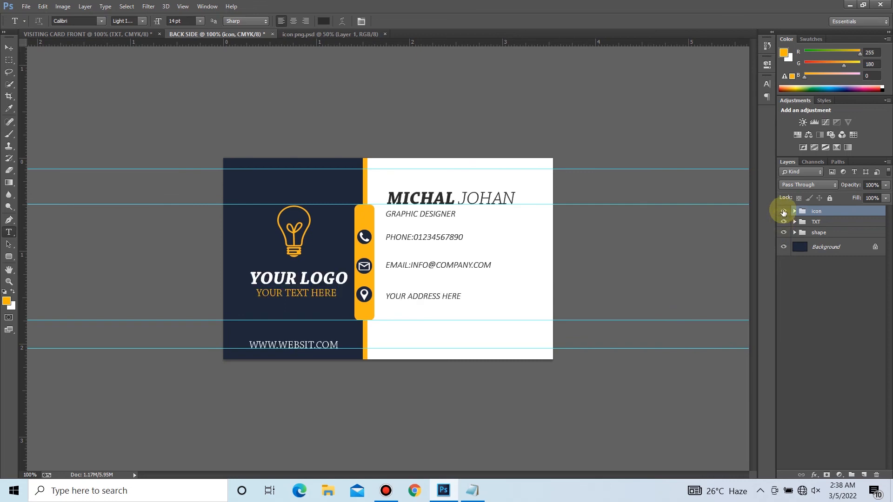
Check the contents of the icon group by hiding and showing it
{"action": "left_click", "coordinate": [783, 212]}
{"action": "left_click", "coordinate": [783, 211]}
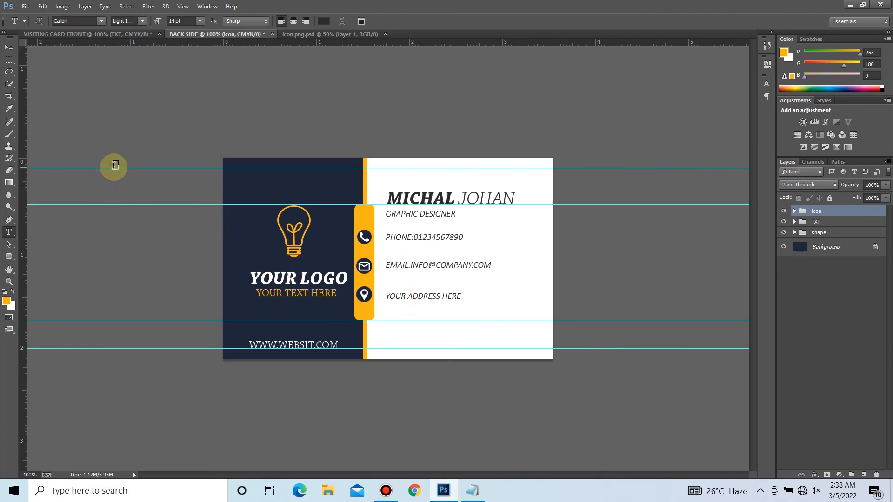
Remove all four horizontal guides from the back side of the card
{"action": "left_click_drag", "start_coordinate": [113, 169], "coordinate": [223, 10]}
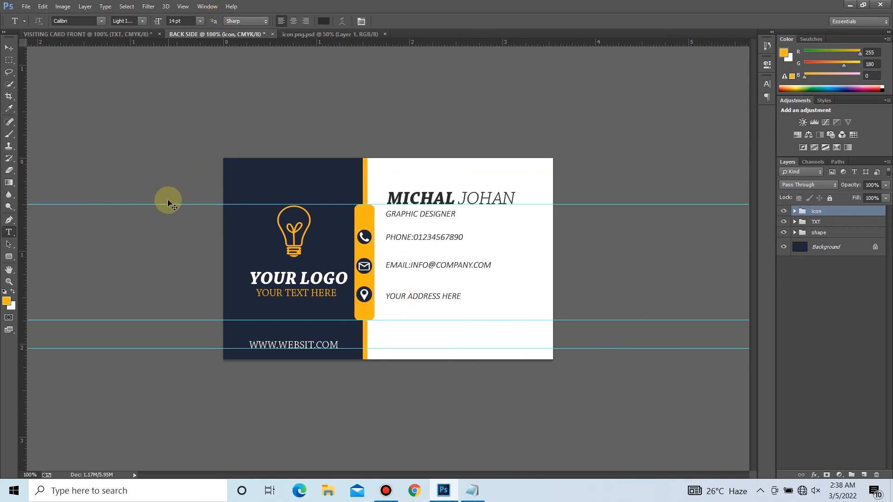
{"action": "left_click_drag", "start_coordinate": [167, 204], "coordinate": [215, 17]}
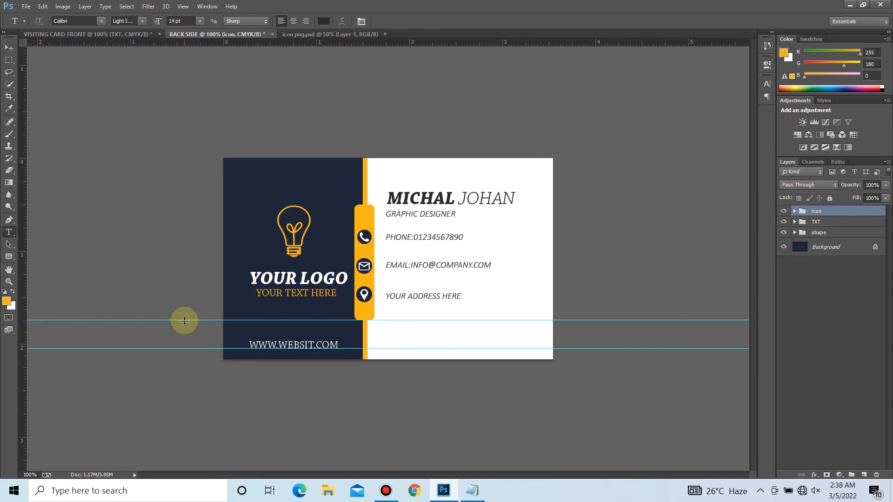
{"action": "left_click_drag", "start_coordinate": [181, 320], "coordinate": [313, 29]}
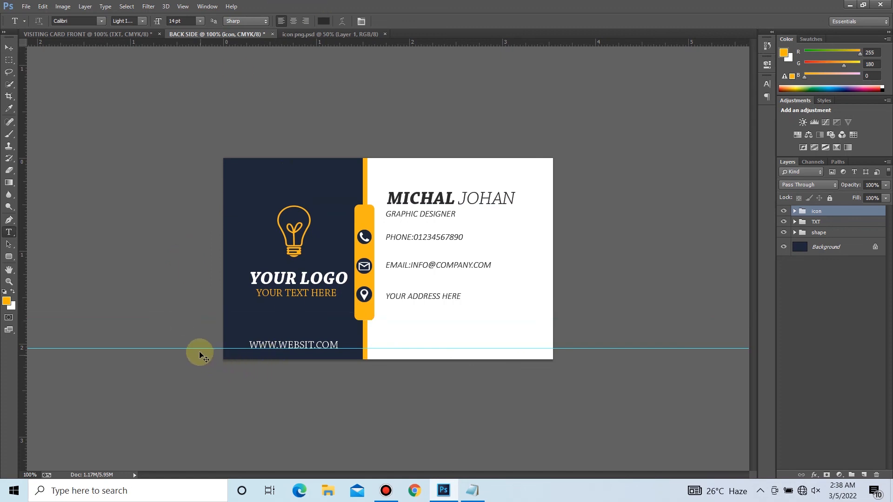
{"action": "left_click_drag", "start_coordinate": [200, 350], "coordinate": [325, 14]}
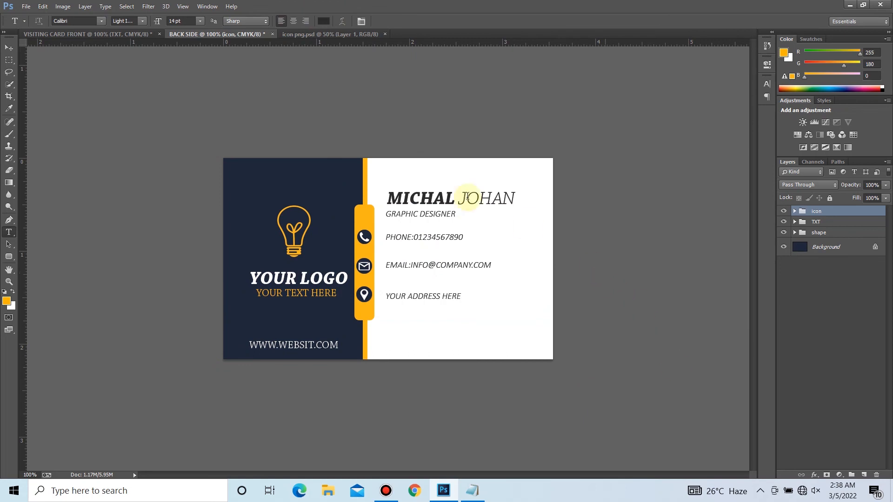
Review the VISITING CARD FRONT document, return to BACK SIDE and select its shape group
{"action": "left_click", "coordinate": [136, 34]}
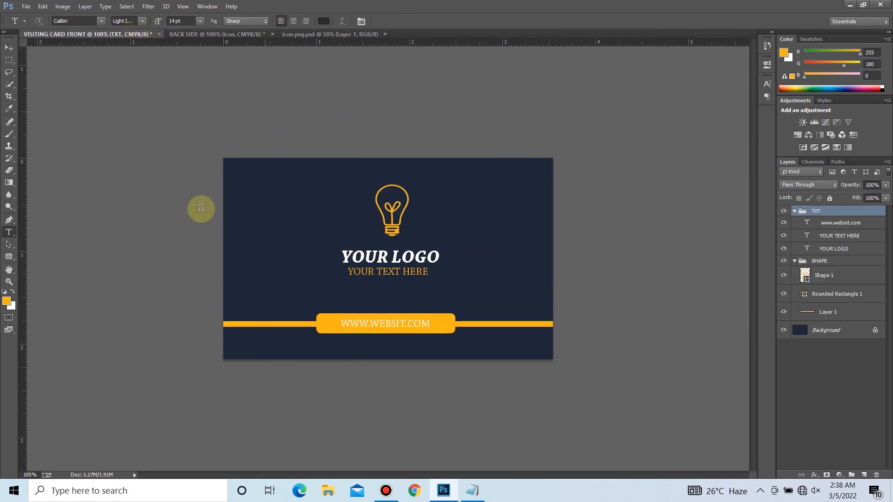
{"action": "left_click", "coordinate": [238, 34]}
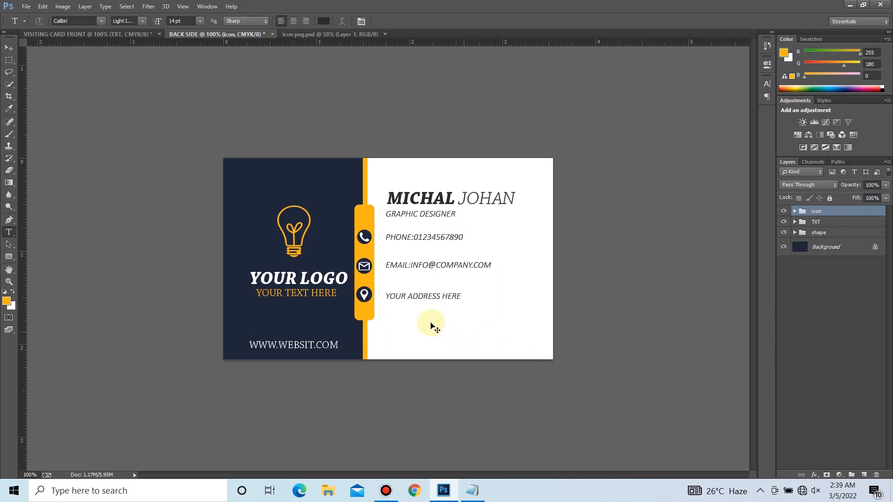
{"action": "right_click", "coordinate": [368, 221], "text": "ctrl"}
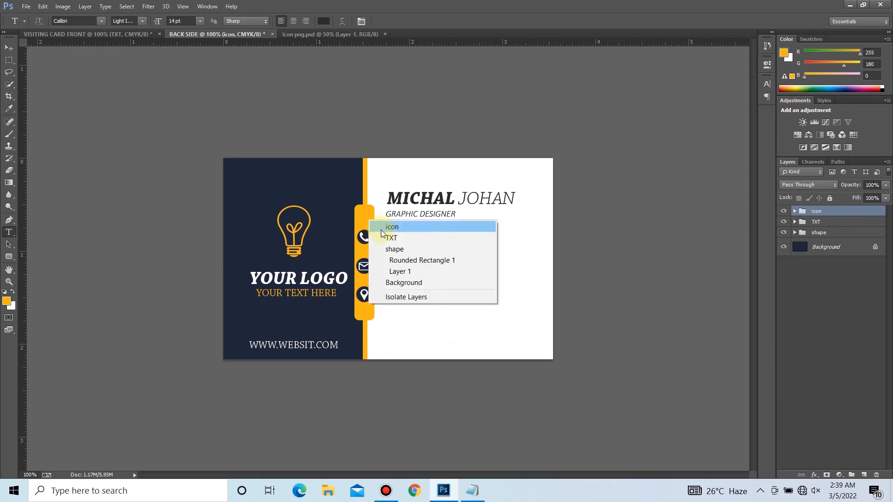
{"action": "left_click", "coordinate": [395, 251]}
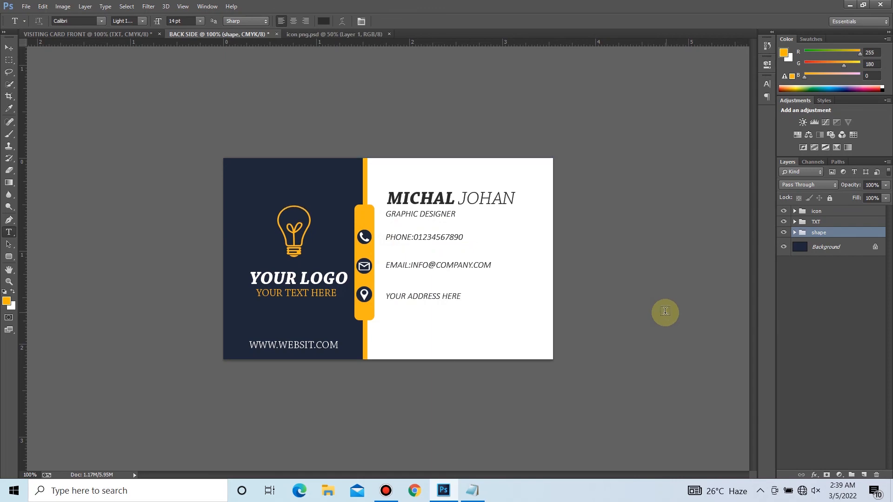
{"action": "left_click", "coordinate": [383, 490]}
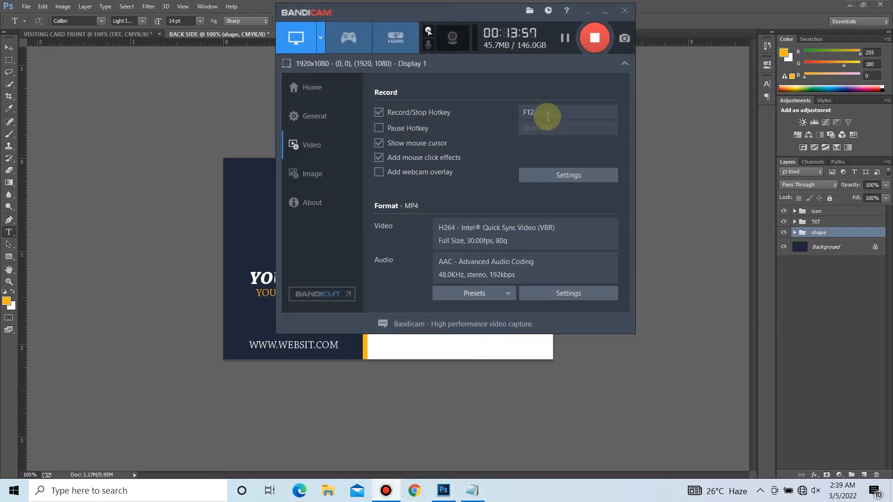